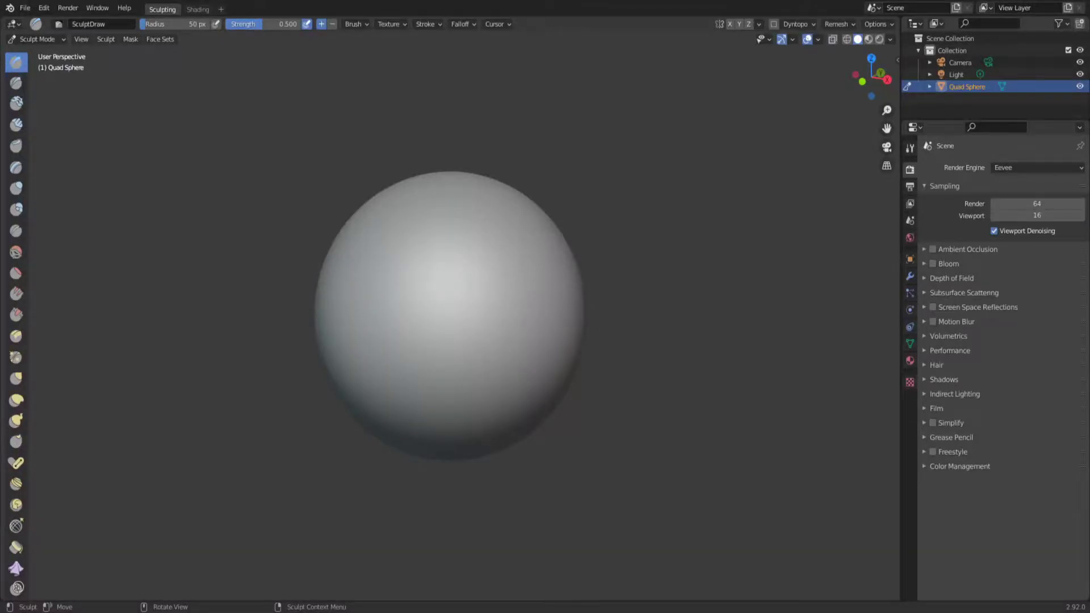
In side view, stretch the sphere into a tilted egg with Snake Hook and pull a drooping lobe downward.
left_click(887, 79)
left_click(910, 147)
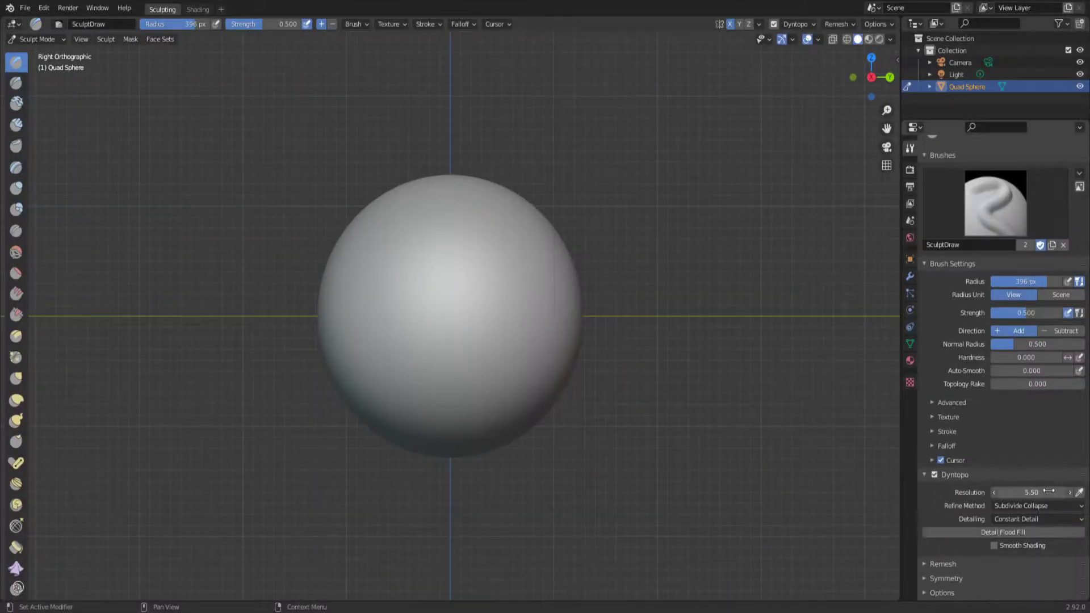
key("k")
left_click_drag(389, 433, 529, 425)
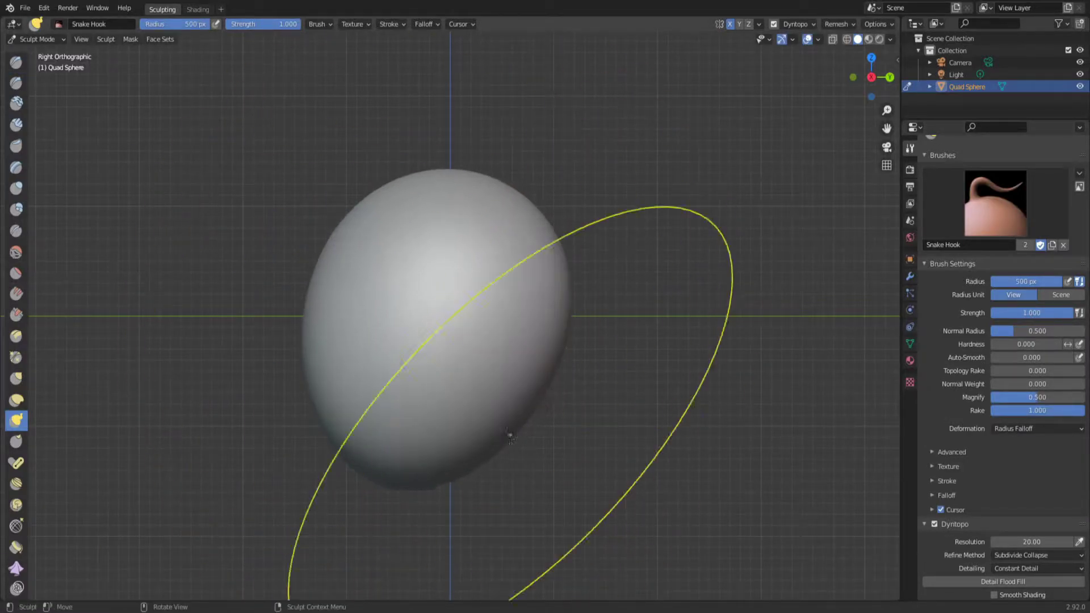
key("f")
mouse_move(397, 432)
left_mouse_down()
mouse_move(450, 479)
mouse_move(526, 401)
left_mouse_up()
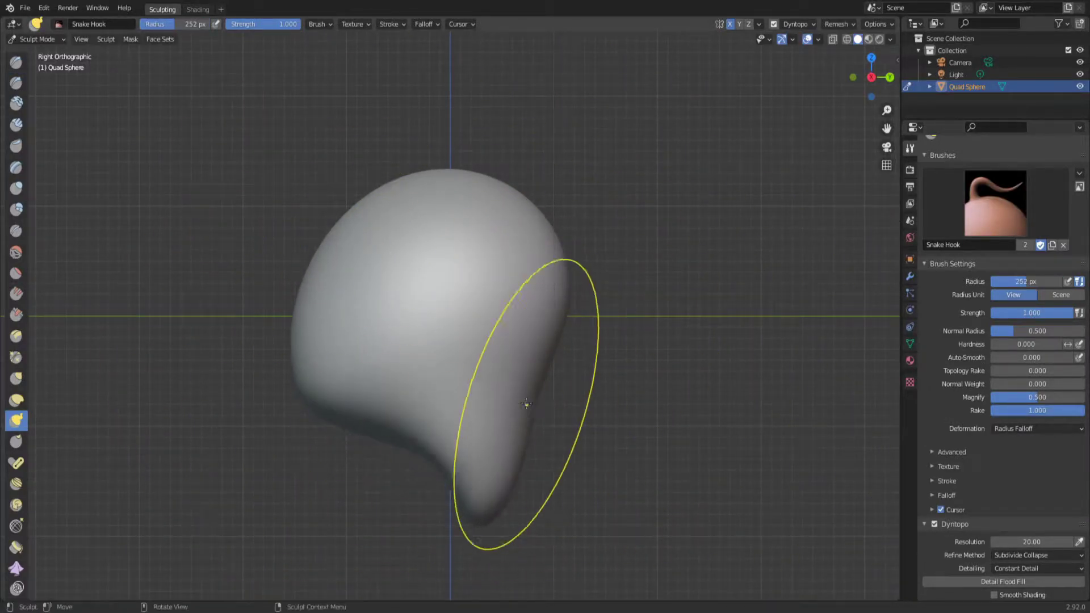
middle_click_drag(526, 401, 593, 439)
Check the front view, shrink the brush, and round out the skull's silhouette in side view.
key("KP_1")
key("KP_3")
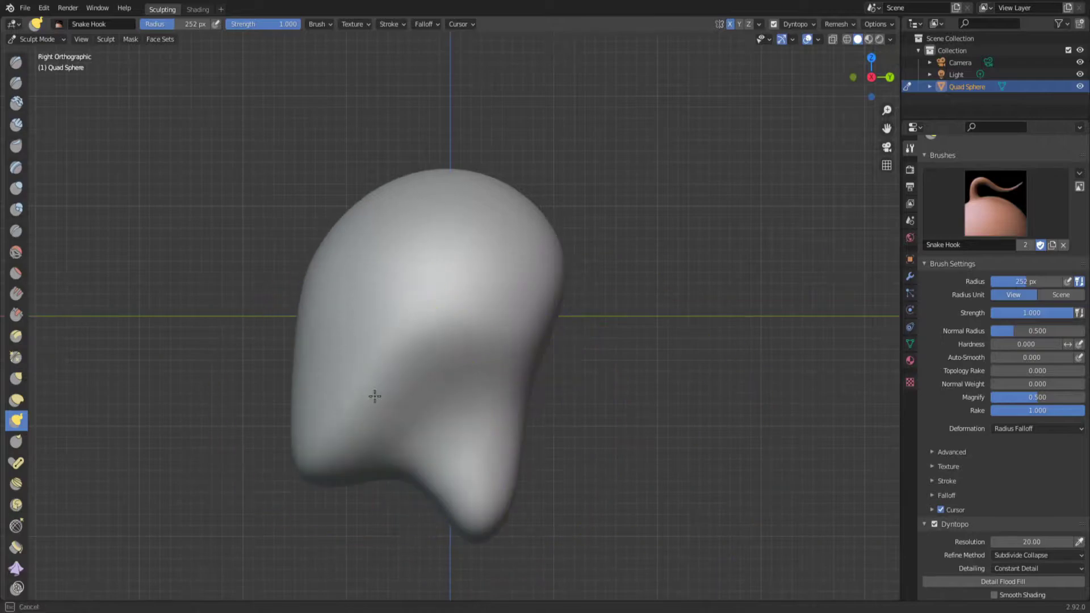
key("f")
left_click(427, 381)
mouse_move(427, 380)
middle_mouse_down()
mouse_move(465, 309)
mouse_move(608, 250)
mouse_move(523, 377)
middle_mouse_up()
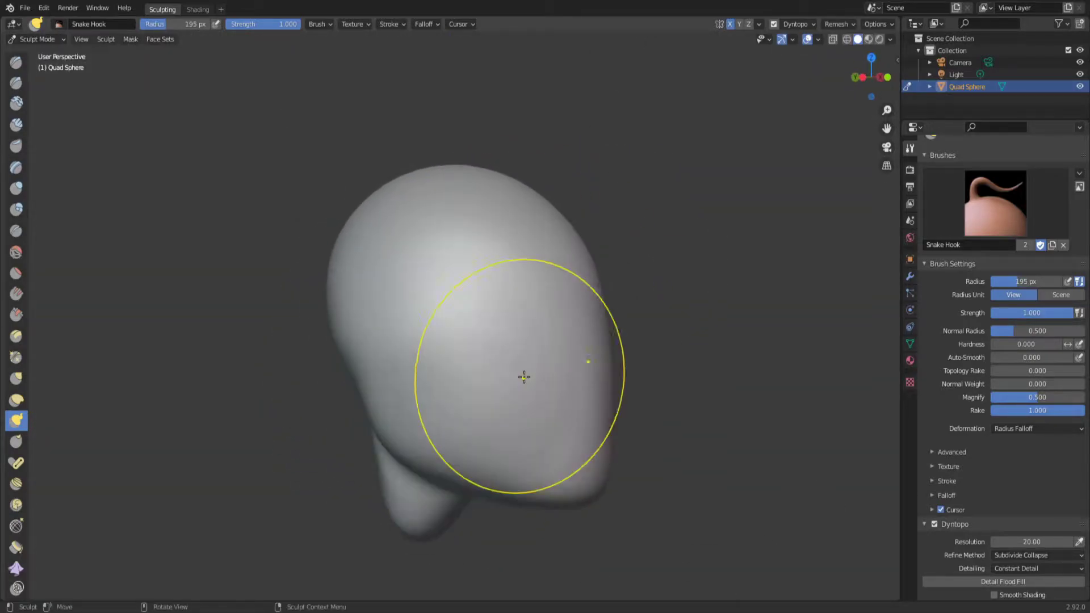
key("KP_3")
mouse_move(461, 354)
left_mouse_down()
mouse_move(292, 409)
mouse_move(360, 461)
mouse_move(540, 379)
left_mouse_up()
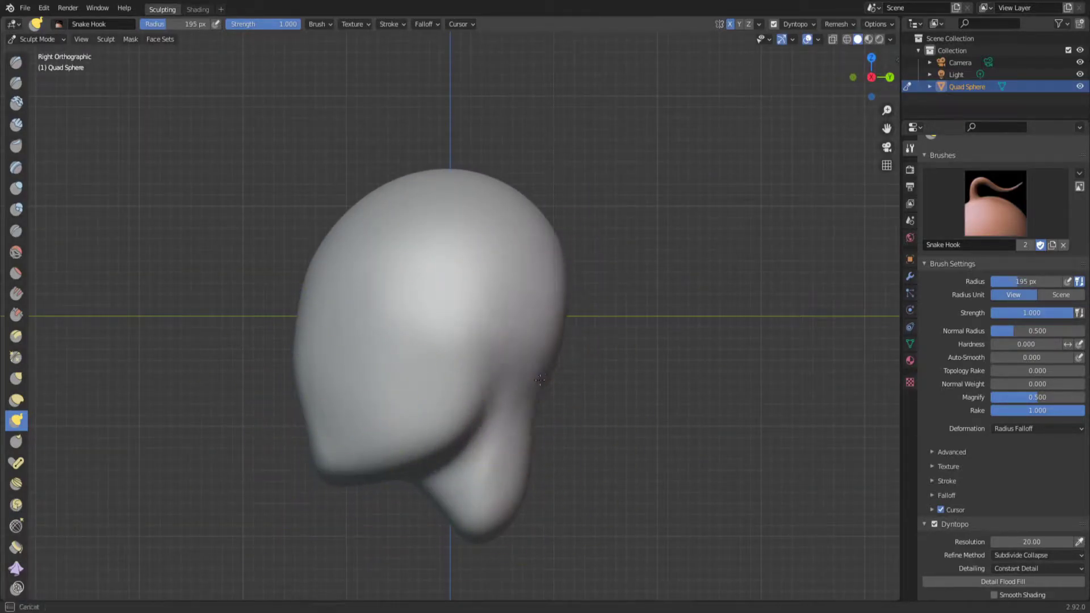
Shape the chin and pull a narrow neck down below the head, checking side and front views.
left_click_drag(445, 528, 454, 545)
key("bracketleft")
key("bracketleft")
key("bracketleft")
mouse_move(536, 414)
middle_mouse_down()
mouse_move(523, 365)
mouse_move(557, 389)
mouse_move(596, 389)
middle_mouse_up()
key("KP_3")
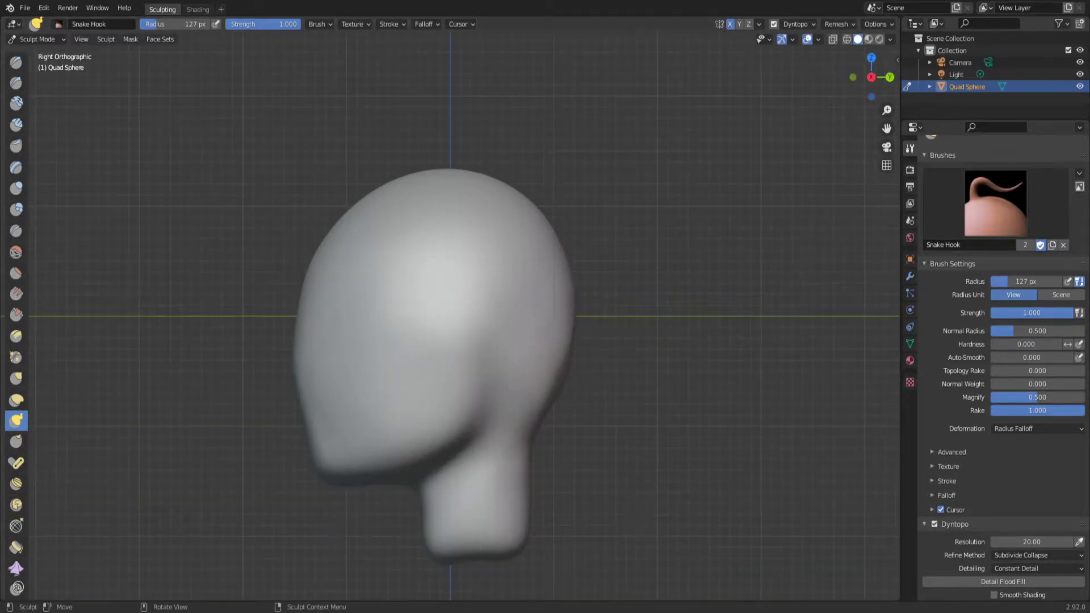
key("KP_1")
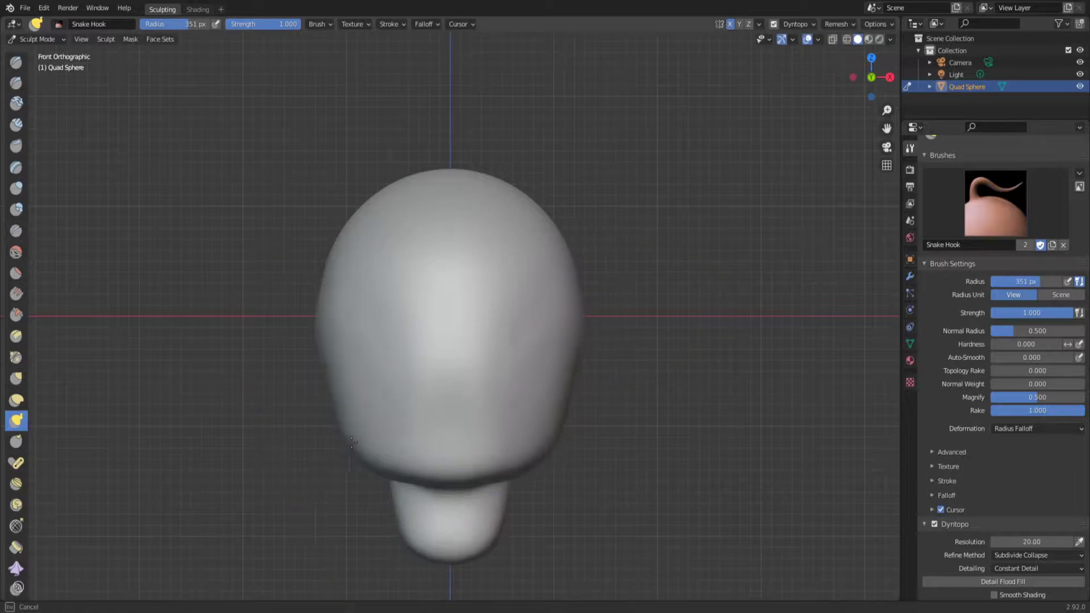
Resize the brush and orbit around the head to review its shape from several angles.
key("f")
left_click(668, 414)
mouse_move(624, 340)
middle_mouse_down()
mouse_move(588, 272)
mouse_move(364, 420)
middle_mouse_up()
mouse_move(567, 257)
middle_mouse_down()
mouse_move(341, 469)
mouse_move(580, 381)
middle_mouse_up()
mouse_move(407, 293)
middle_mouse_down()
mouse_move(304, 414)
mouse_move(370, 219)
mouse_move(445, 343)
mouse_move(761, 218)
mouse_move(327, 296)
middle_mouse_up()
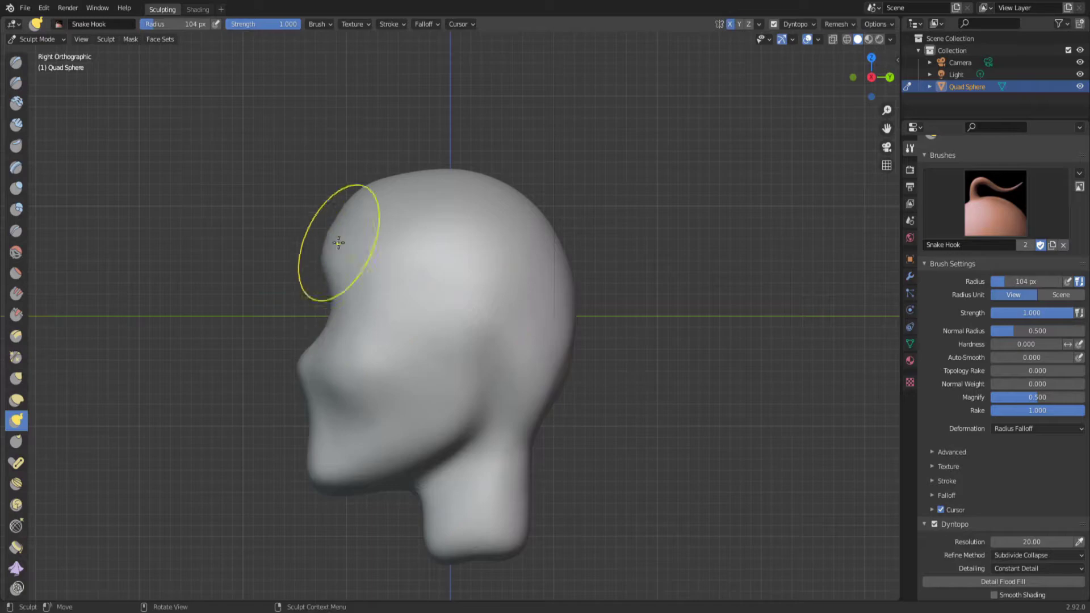
mouse_move(338, 242)
middle_mouse_down()
mouse_move(487, 212)
mouse_move(415, 332)
middle_mouse_up()
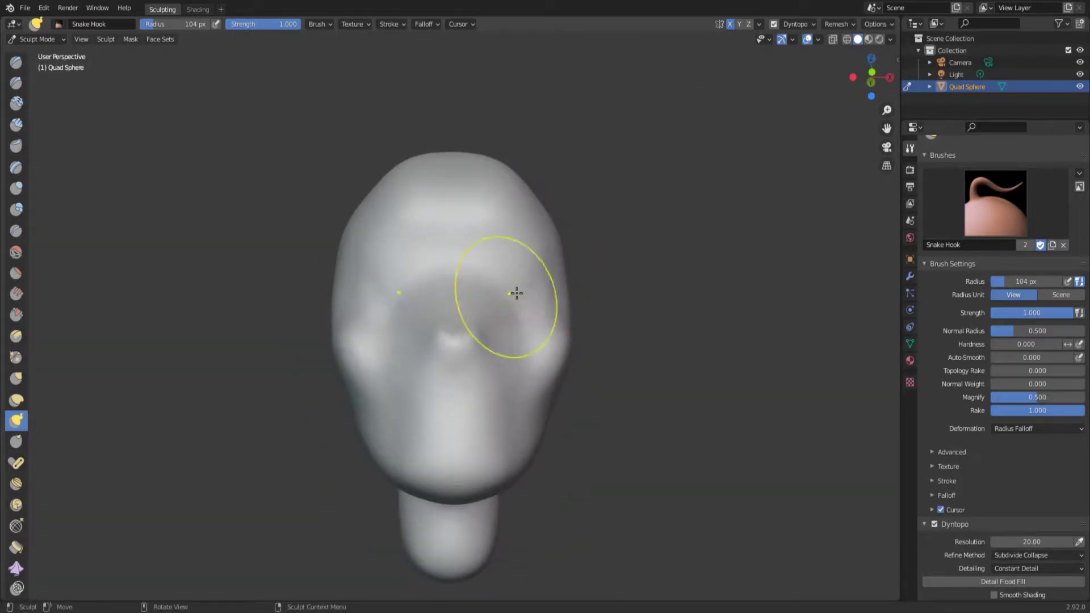
mouse_move(516, 292)
middle_mouse_down()
mouse_move(365, 413)
mouse_move(458, 134)
mouse_move(395, 238)
mouse_move(409, 261)
mouse_move(499, 214)
mouse_move(657, 382)
mouse_move(464, 360)
mouse_move(421, 266)
middle_mouse_up()
Soften the face with the Smooth brush, then return to Snake Hook in front and profile views.
key("shift+s")
middle_click_drag(514, 122, 445, 275)
key("KP_1")
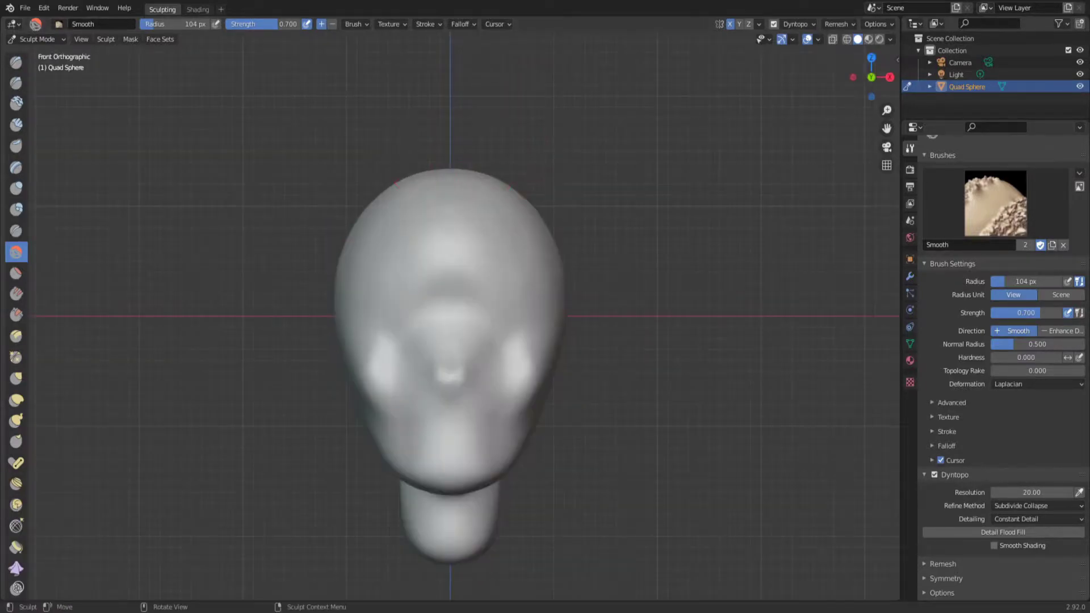
key("k")
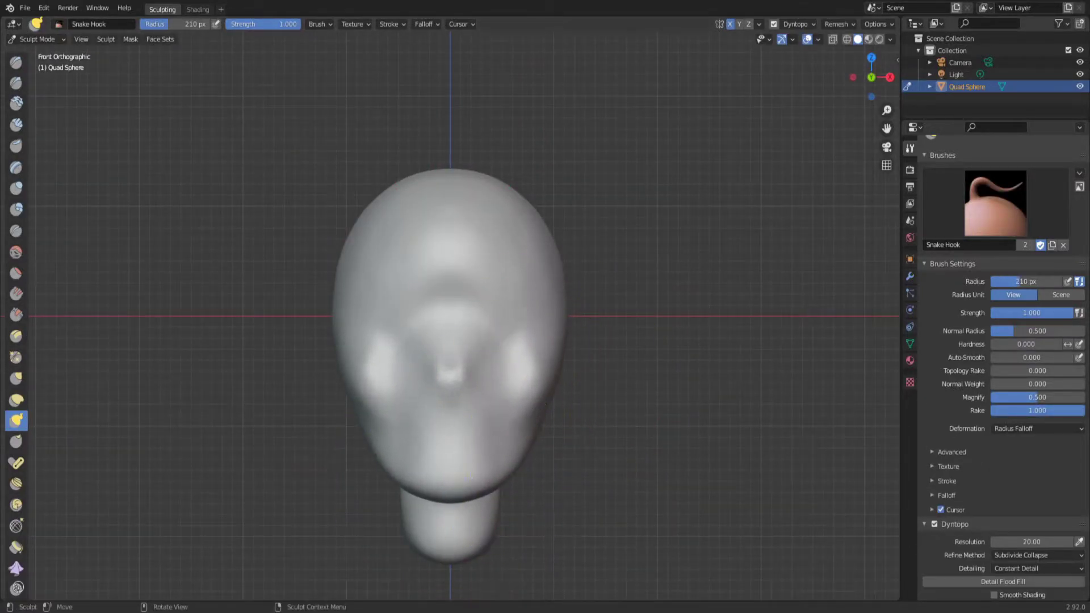
key("KP_3")
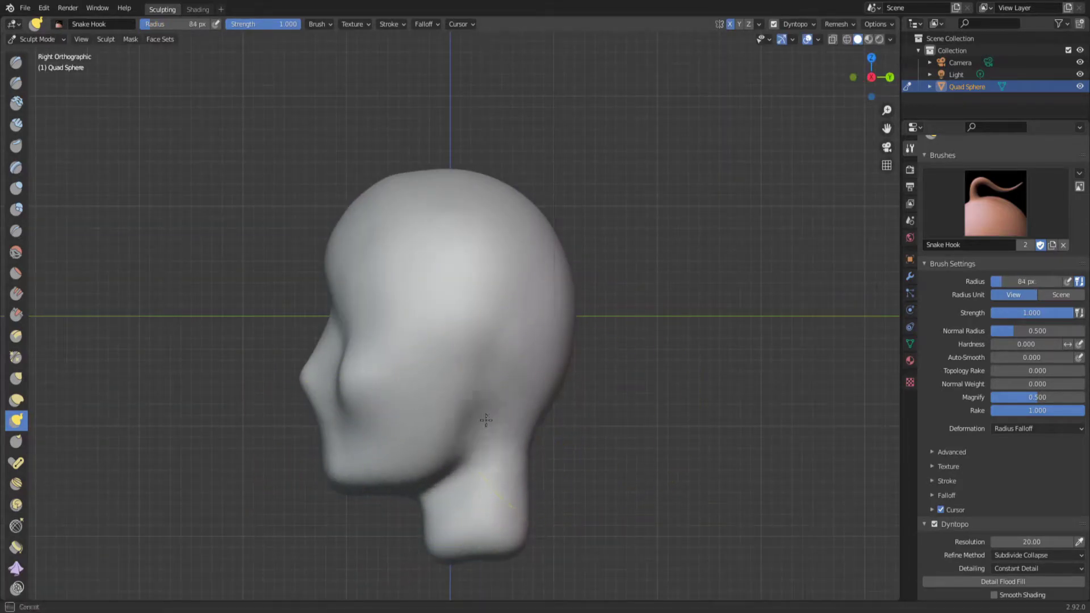
middle_click_drag(486, 420, 550, 256)
key("KP_3")
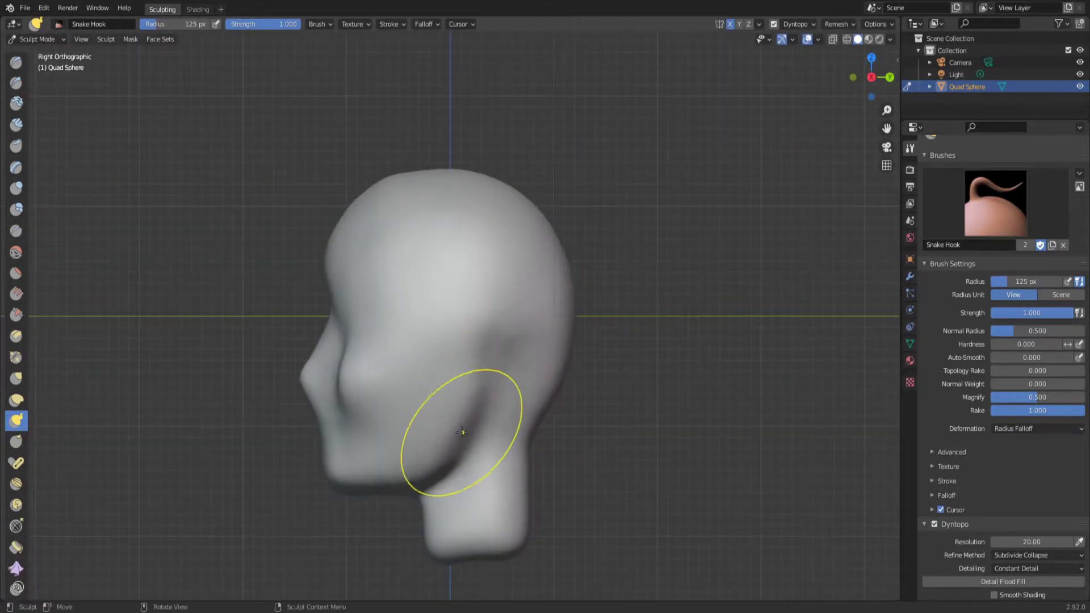
Try the Crease brush on the face, then go back to Snake Hook viewed from the front and above.
key("shift+c")
mouse_move(462, 432)
middle_mouse_down()
mouse_move(537, 384)
mouse_move(113, 397)
middle_mouse_up()
key("KP_1")
left_click(17, 420)
key("KP_1")
mouse_move(535, 365)
middle_mouse_down()
mouse_move(527, 213)
mouse_move(431, 368)
middle_mouse_up()
Check the blocked-out face from front and three-quarter views and resize the brush.
key("KP_1")
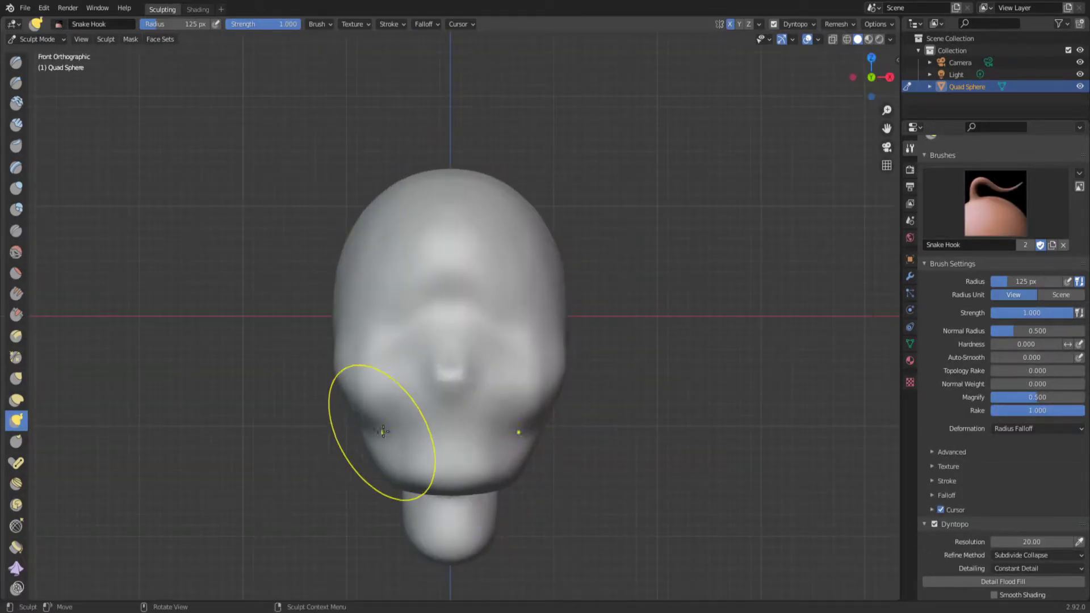
middle_click_drag(383, 464, 394, 475)
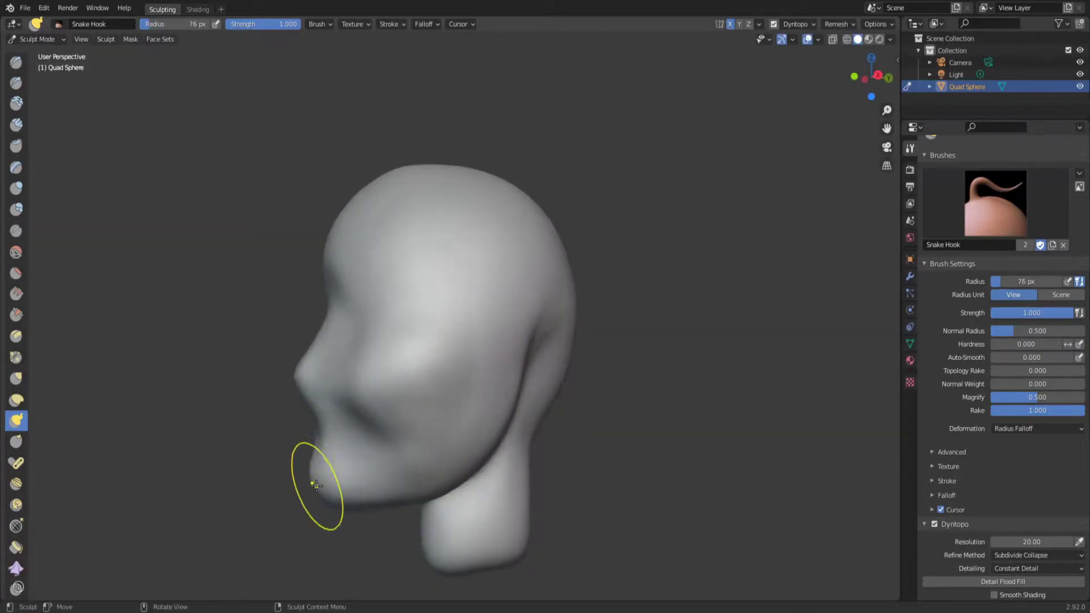
key("f")
left_click(358, 486)
key("KP_1")
left_click(557, 219)
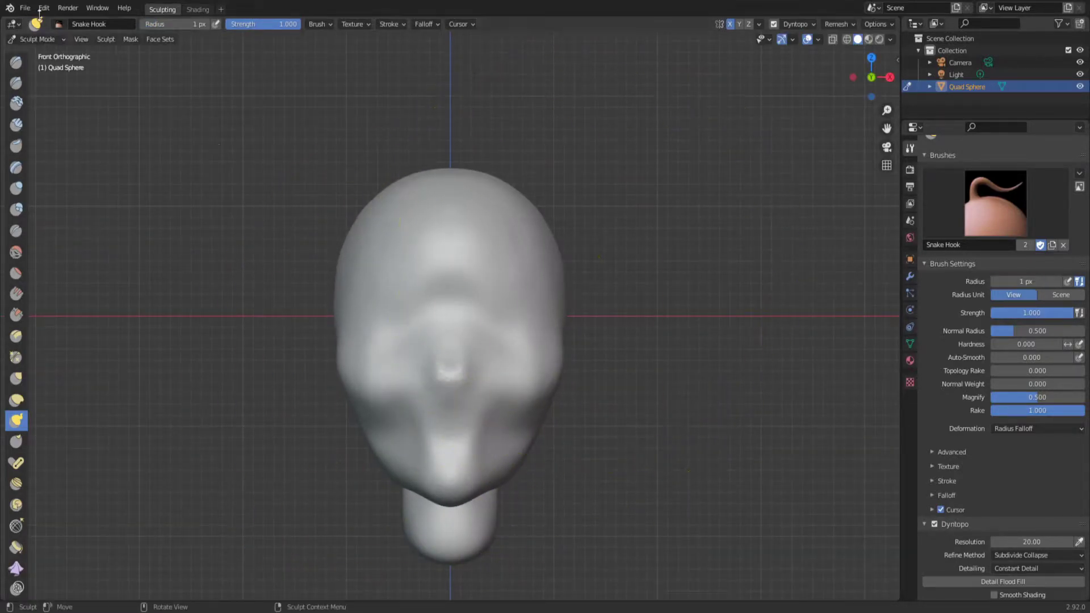
Shrink the Snake Hook brush for fine detail and orbit around the face to draw out the nose.
mouse_move(374, 600)
middle_mouse_down()
mouse_move(495, 281)
mouse_move(414, 219)
mouse_move(508, 316)
mouse_move(514, 392)
mouse_move(395, 277)
mouse_move(328, 474)
mouse_move(398, 479)
mouse_move(516, 389)
mouse_move(296, 376)
mouse_move(475, 365)
mouse_move(398, 285)
mouse_move(481, 395)
middle_mouse_up()
key("Escape")
key("f")
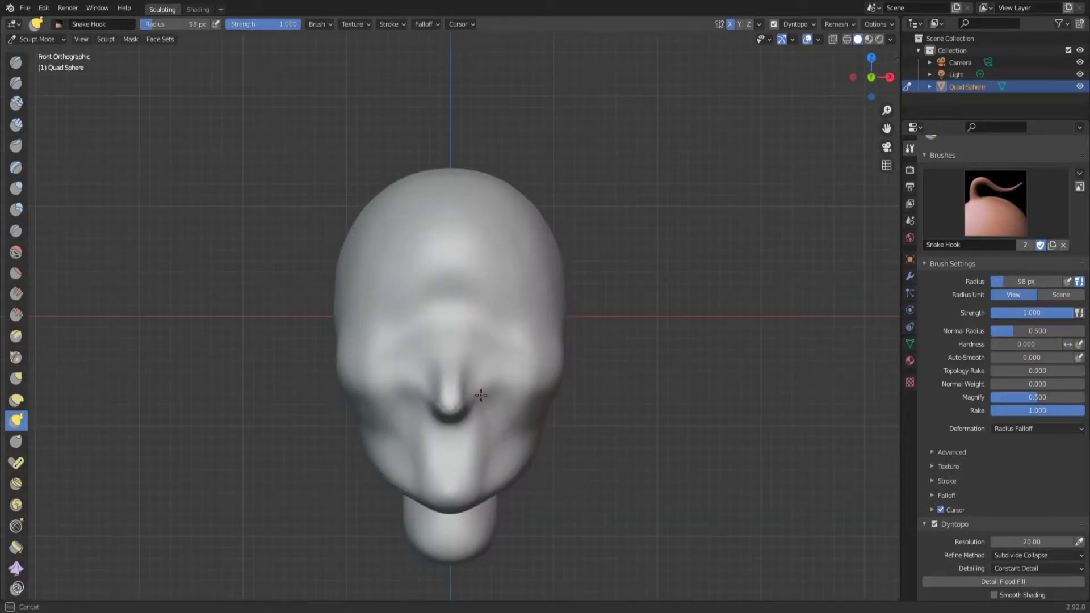
middle_click_drag(476, 353, 480, 311)
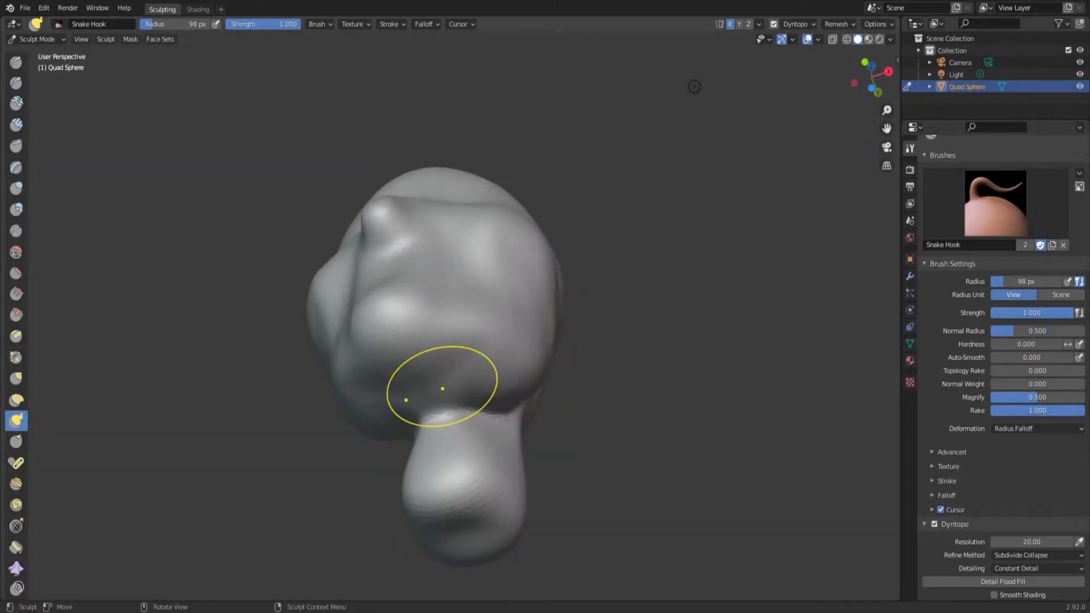
mouse_move(438, 385)
middle_mouse_down()
mouse_move(567, 214)
mouse_move(472, 195)
mouse_move(433, 253)
mouse_move(486, 365)
mouse_move(479, 419)
mouse_move(446, 394)
mouse_move(530, 316)
mouse_move(462, 389)
mouse_move(486, 340)
mouse_move(433, 389)
mouse_move(401, 358)
mouse_move(569, 405)
mouse_move(482, 394)
middle_mouse_up()
key("f")
left_click(486, 365)
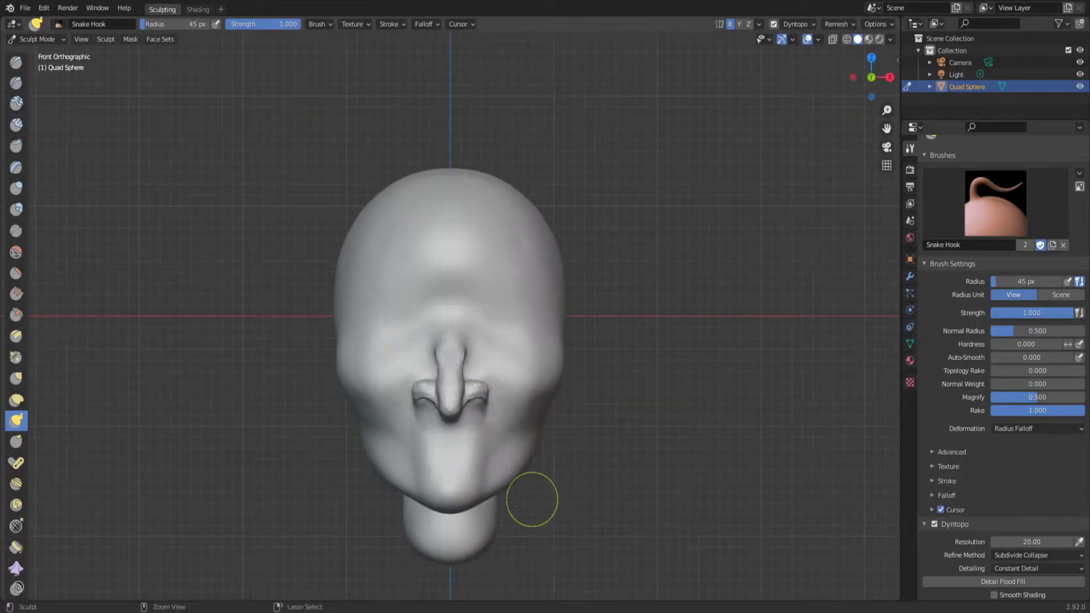
Reshape the nose tip in profile and pull it outward with the Grab brush.
left_click(16, 231)
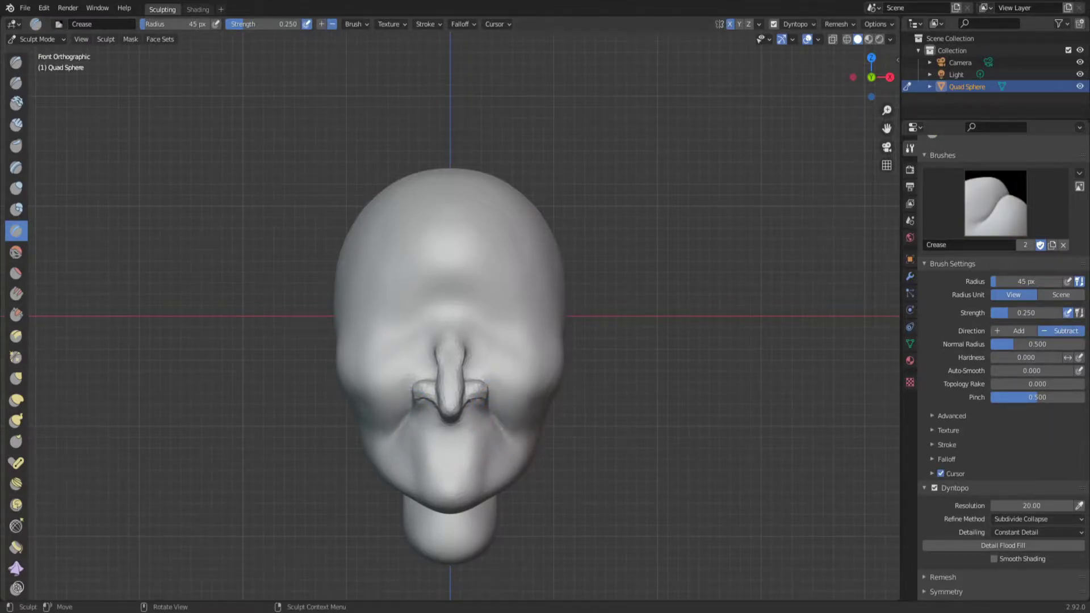
left_click(738, 401)
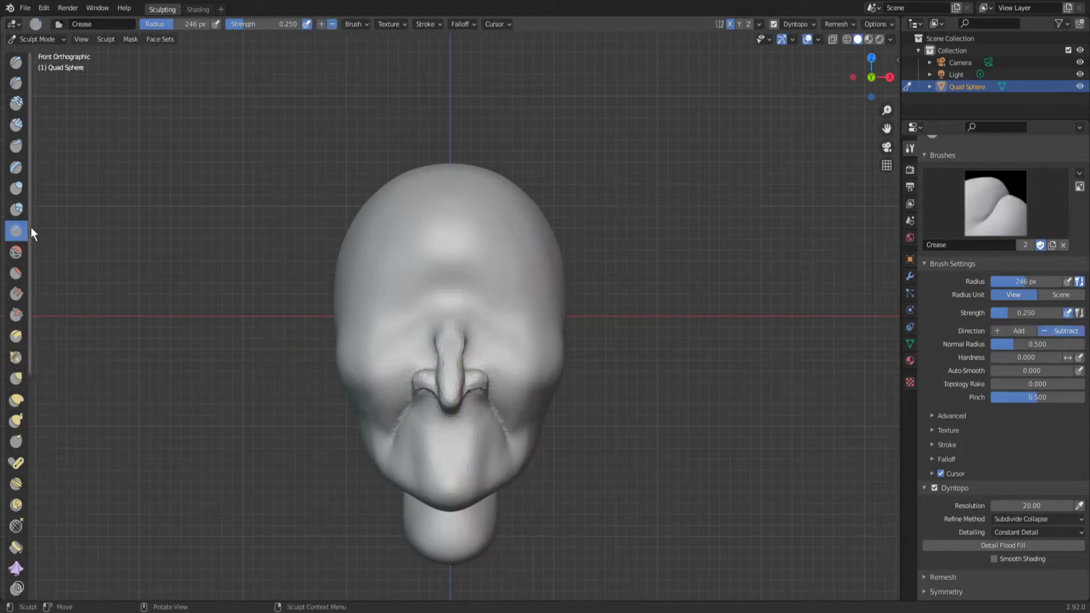
middle_click_drag(567, 340, 480, 341, "alt")
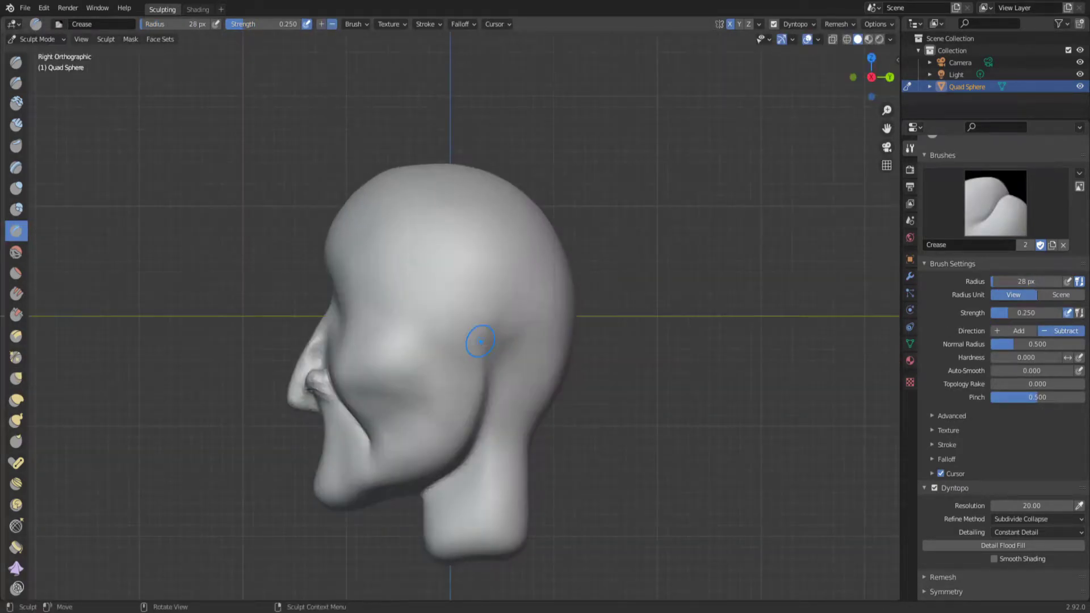
key("g")
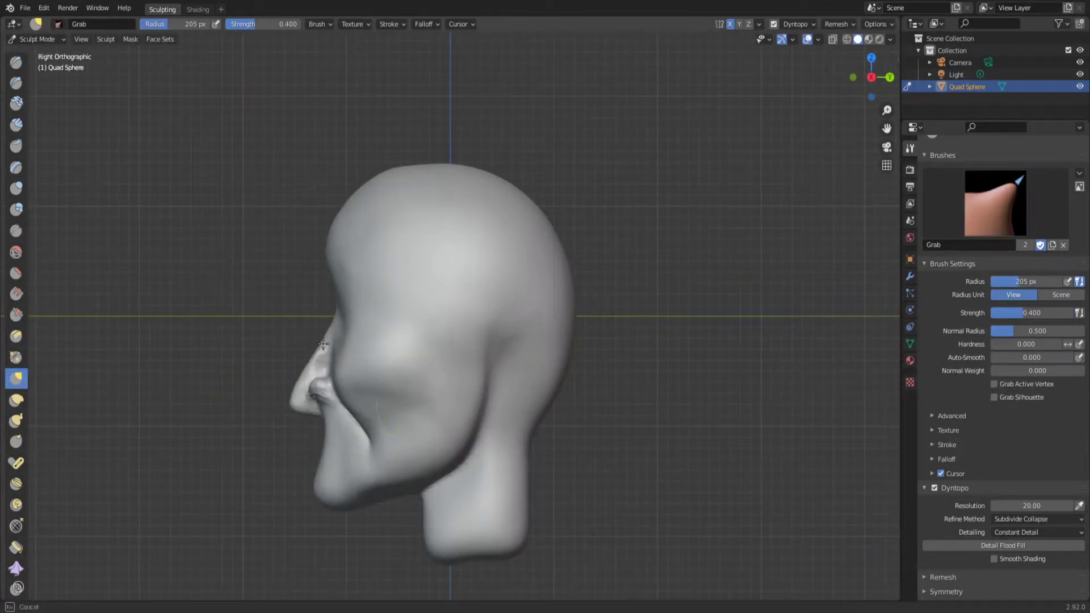
middle_click_drag(322, 343, 549, 250, "alt")
key("f")
left_click(549, 306)
left_click_drag(315, 369, 298, 400)
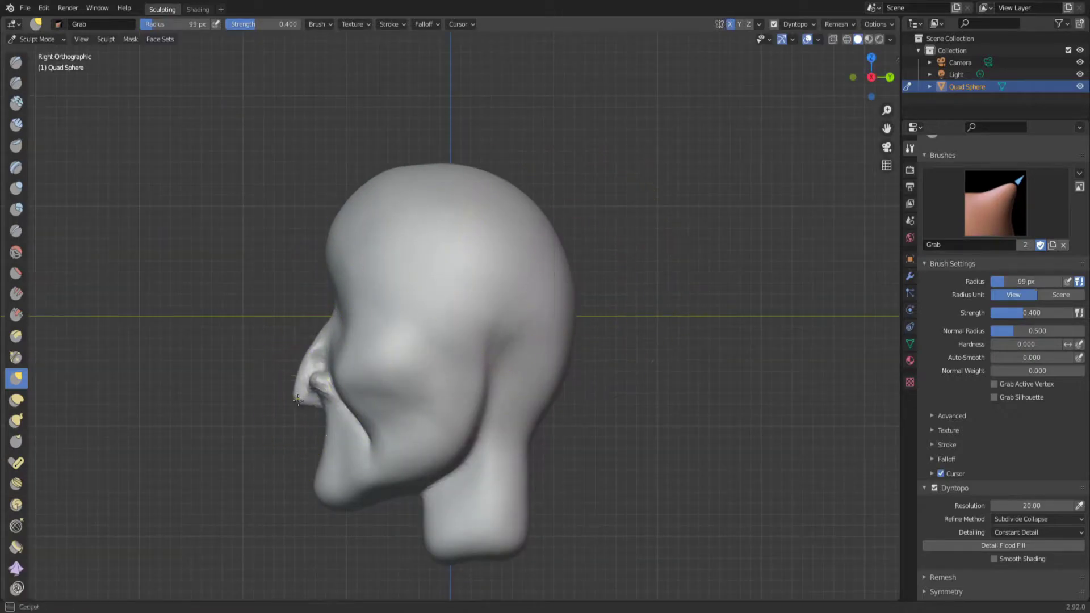
scroll(356, 403, "up", 5)
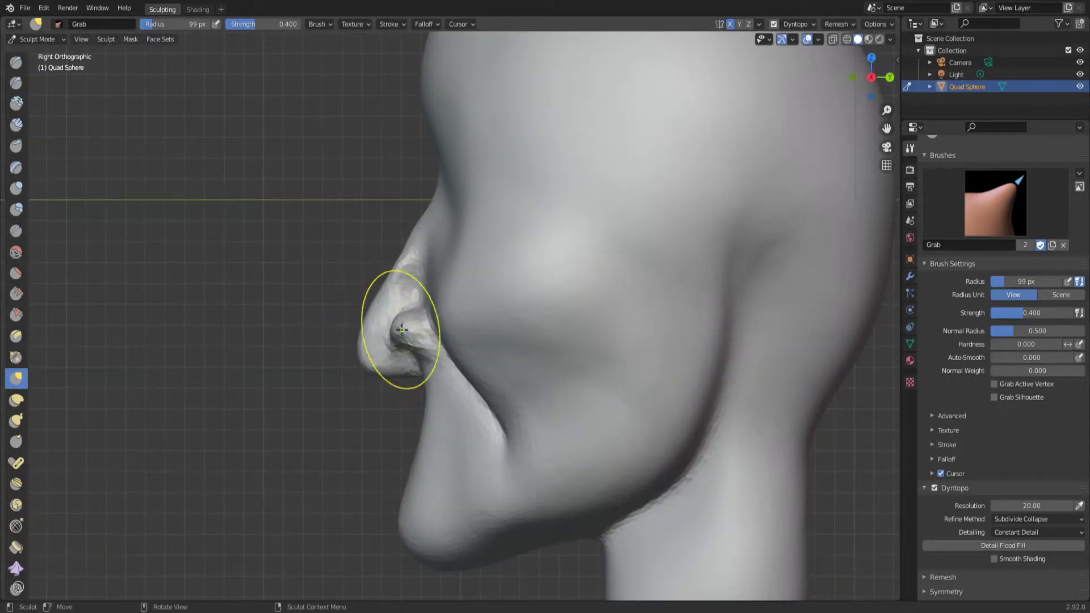
From the front, pull out a nostril wing beside the nose with Grab, then smooth it.
mouse_move(402, 329)
middle_mouse_down()
mouse_move(474, 341)
mouse_move(466, 369)
mouse_move(475, 416)
middle_mouse_up()
key("x")
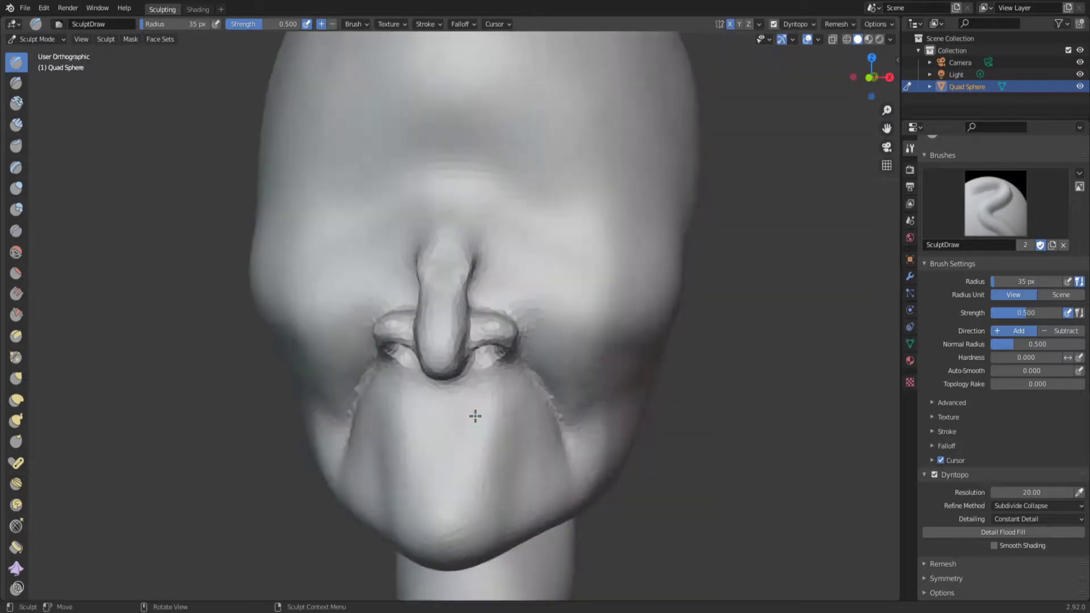
key("g")
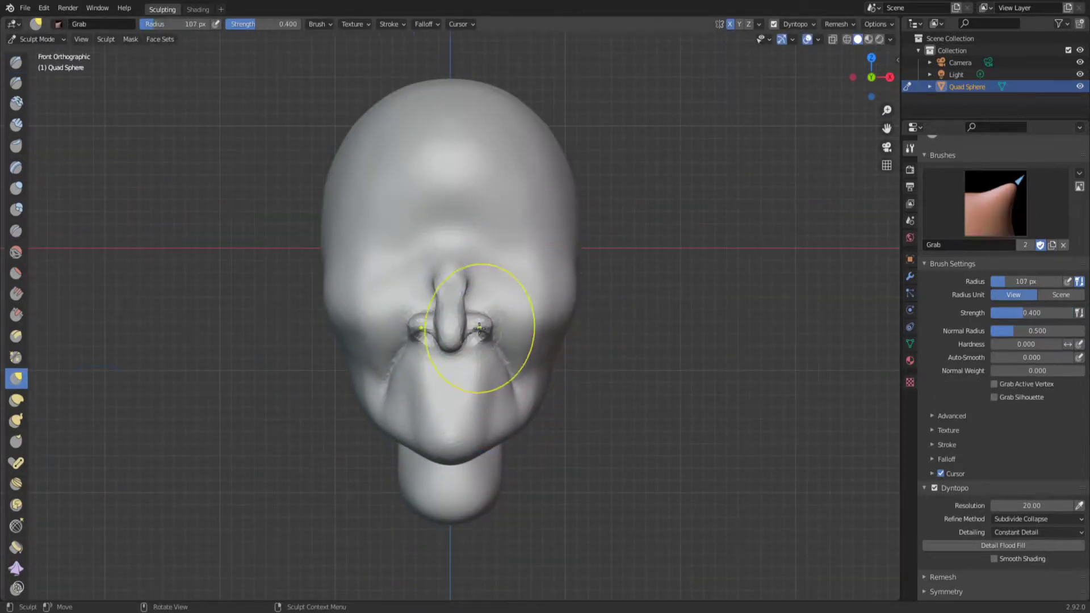
scroll(505, 357, "up", 4)
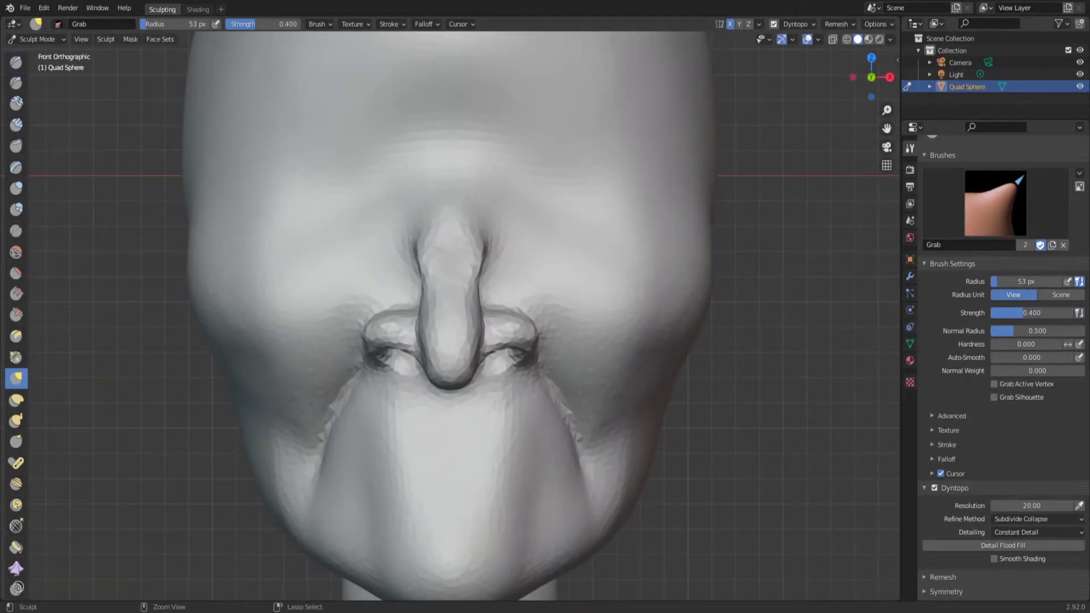
key("f")
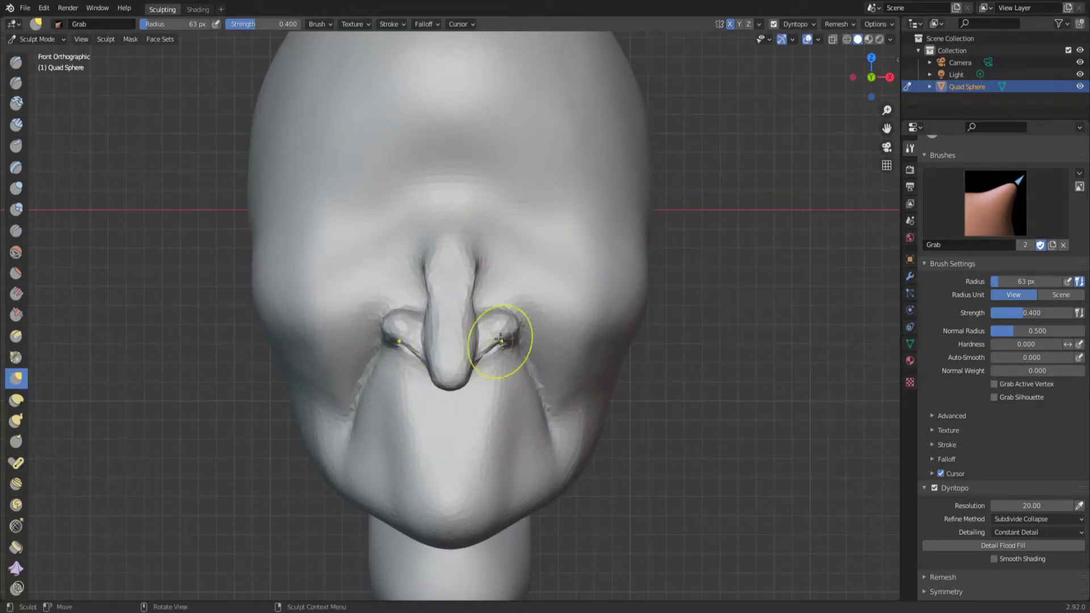
mouse_move(499, 340)
middle_mouse_down()
mouse_move(475, 214)
mouse_move(409, 268)
mouse_move(519, 426)
mouse_move(521, 166)
mouse_move(433, 348)
mouse_move(560, 438)
middle_mouse_up()
key("shift+s")
Reshape the nostril around the nose tip with Snake Hook in front view and enlarge the brush.
key("KP_1")
key("g")
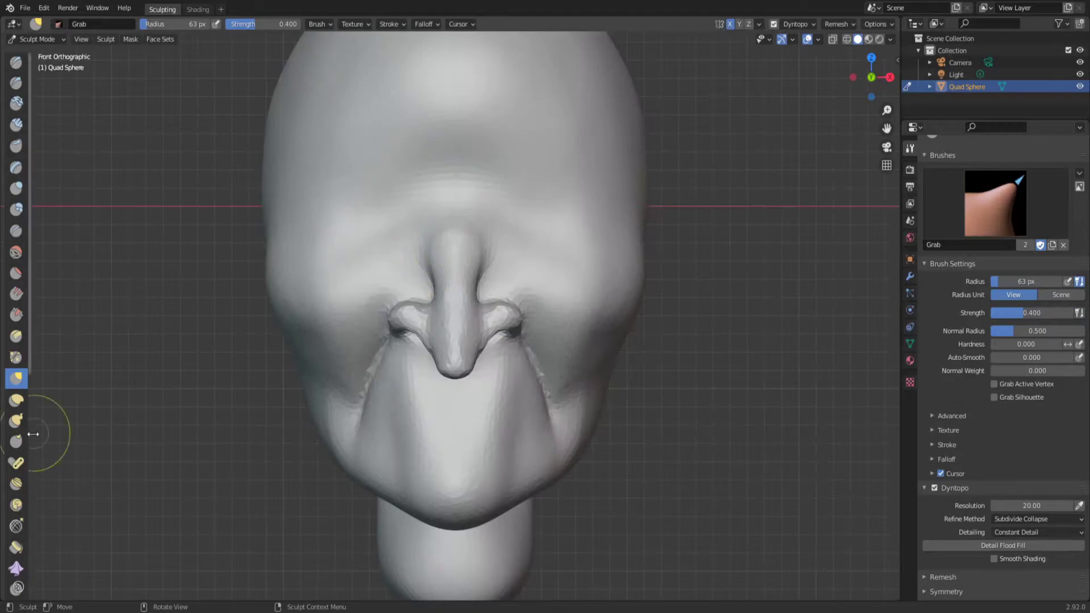
key("k")
mouse_move(426, 291)
middle_mouse_down()
mouse_move(433, 222)
mouse_move(474, 362)
middle_mouse_up()
key("f")
left_click(738, 286)
key("KP_1")
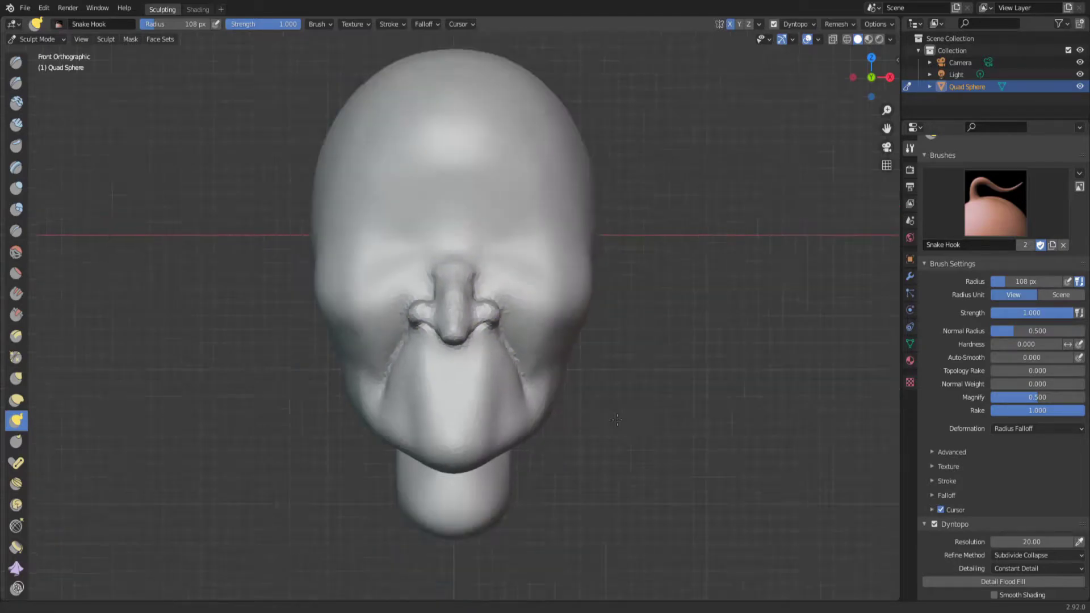
Smooth the nose, then carve a first crease beside the nose bridge in front view.
middle_click_drag(482, 284, 707, 248)
scroll(708, 248, "up", 3)
key("s")
scroll(463, 382, "up", 2)
key("KP_1")
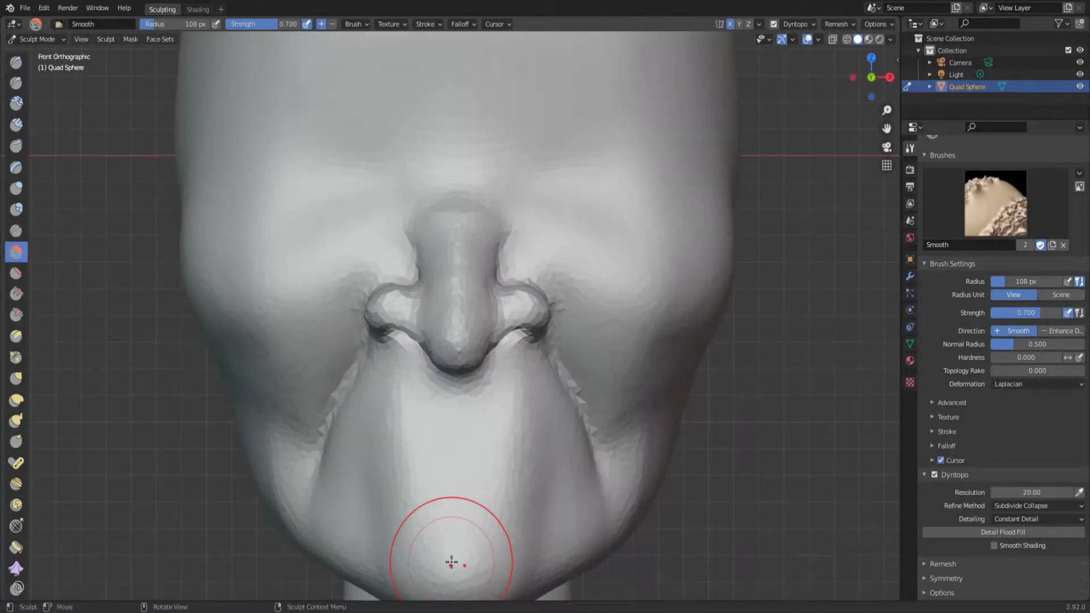
scroll(450, 560, "down", 4)
key("shift+c")
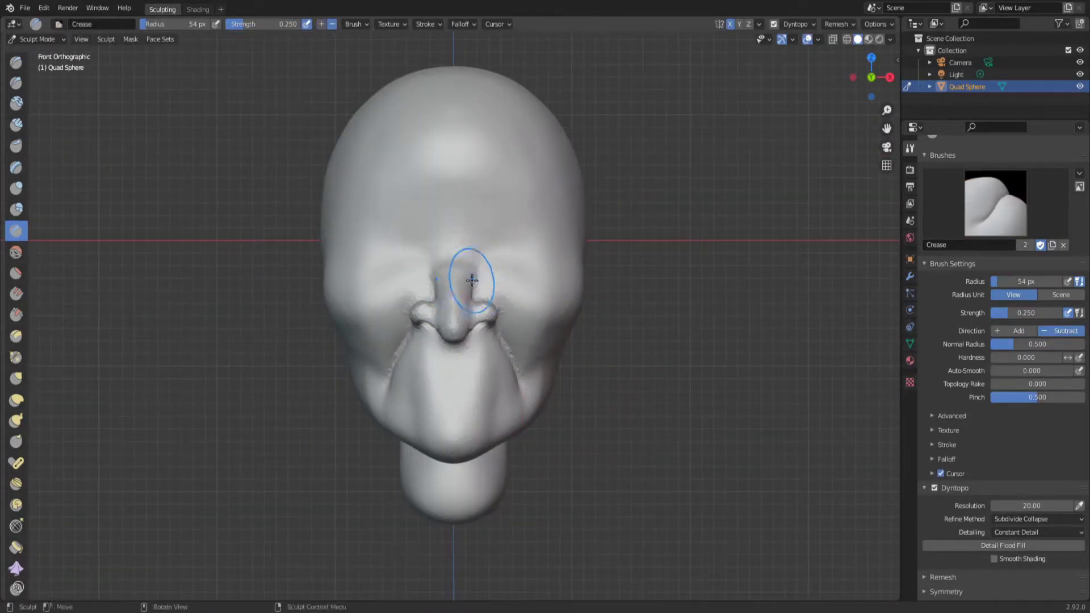
mouse_move(471, 280)
middle_mouse_down()
mouse_move(425, 280)
mouse_move(515, 253)
middle_mouse_up()
With a smaller Crease brush, carve creases along both sides of the nose bridge.
key("KP_3")
key("k")
left_click(435, 252)
key("KP_1")
key("shift+c")
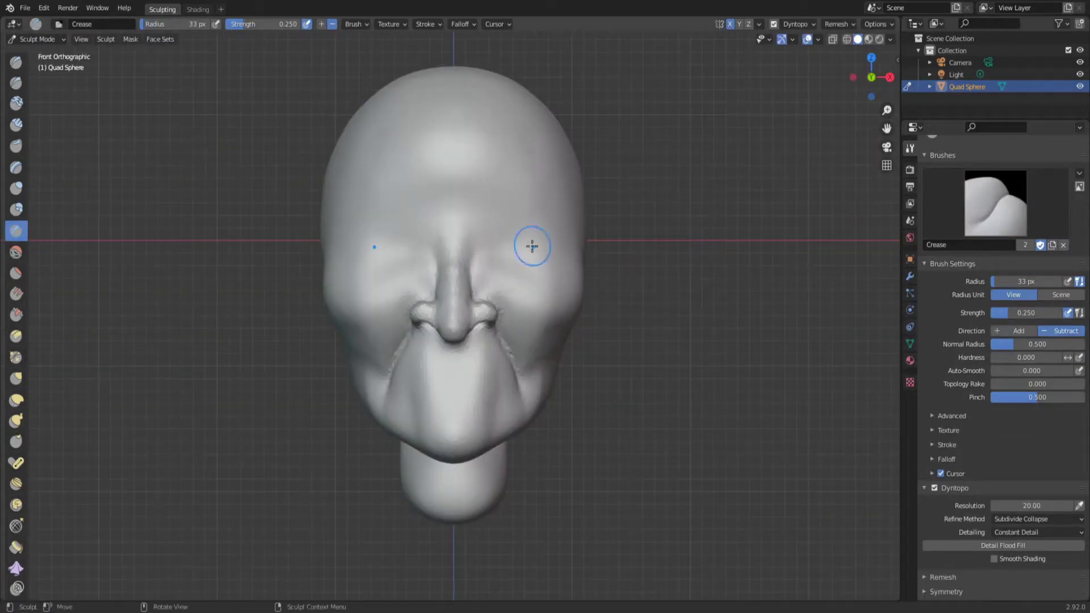
middle_click_drag(464, 280, 511, 278)
left_click_drag(448, 300, 448, 327)
middle_click_drag(449, 326, 457, 243)
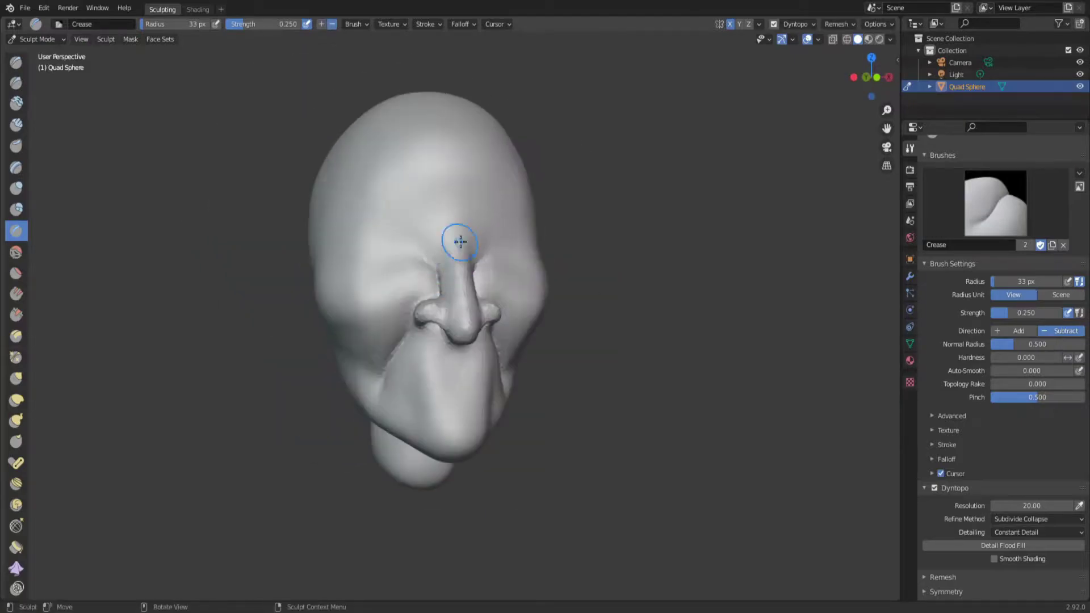
key("KP_1")
Build up brow ridges with the Draw brush and carve deepened almond eye sockets with raised rims.
key("x")
left_click_drag(488, 245, 534, 262)
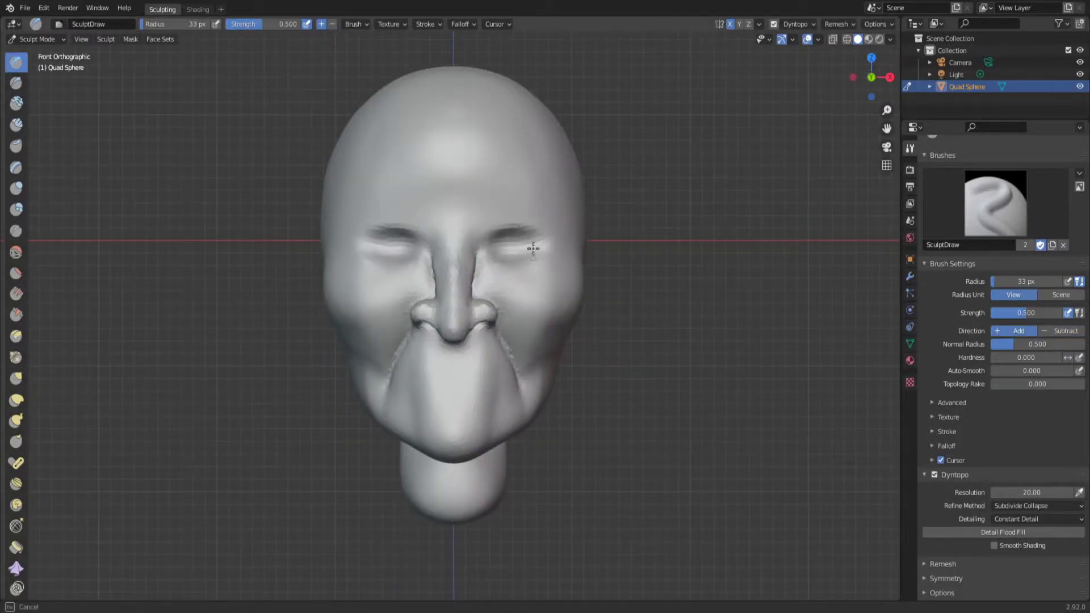
middle_click_drag(539, 234, 567, 238)
key("KP_1")
left_click_drag(516, 244, 505, 257)
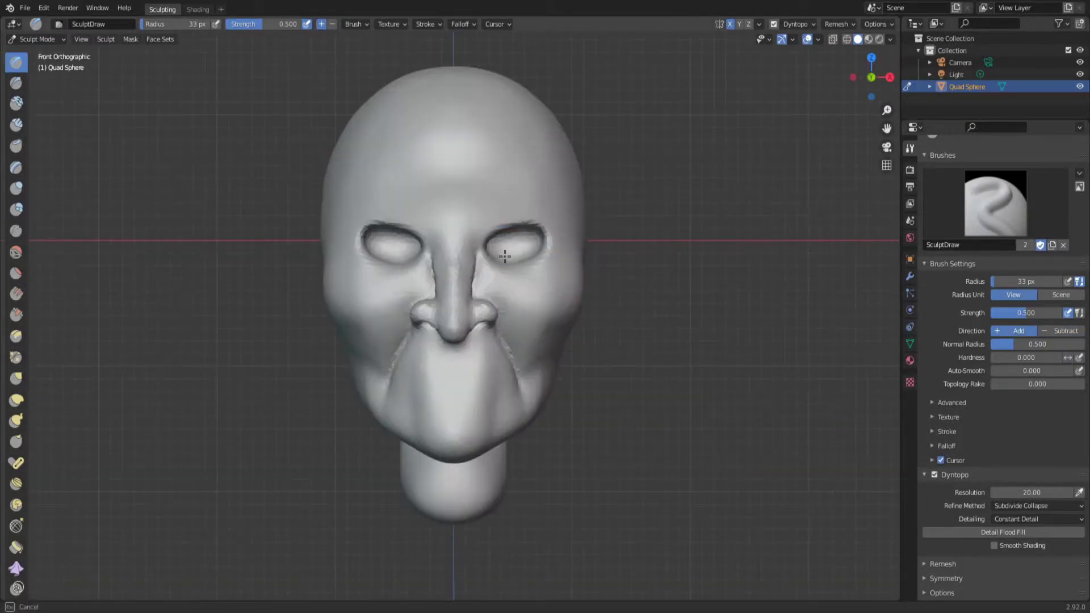
middle_click_drag(512, 253, 545, 250)
key("KP_1")
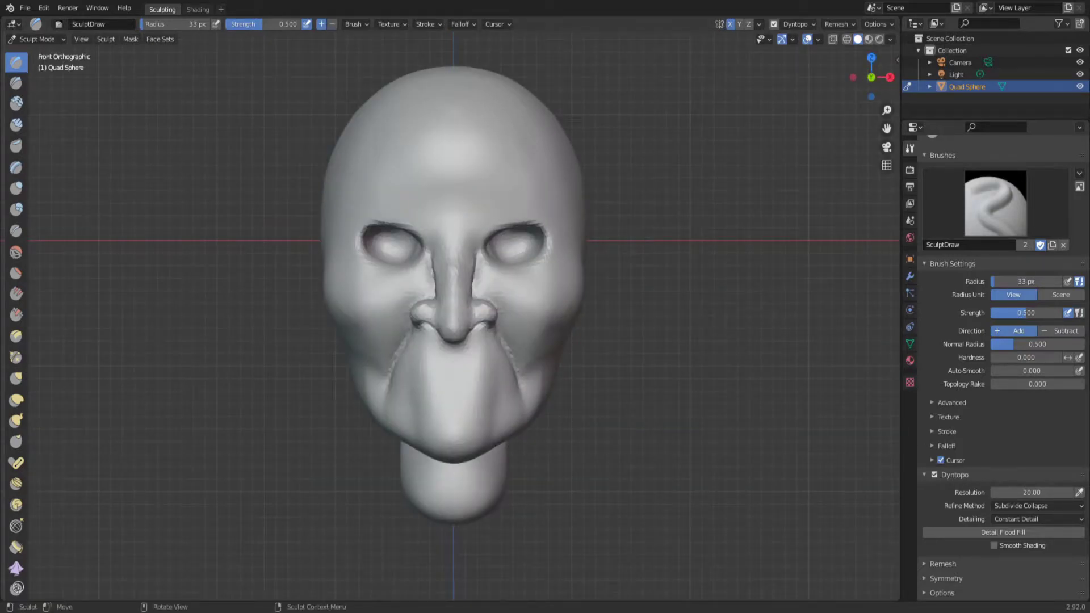
Smooth the cheek beside the mouth where the lips will be built up.
key("shift+c")
key("l")
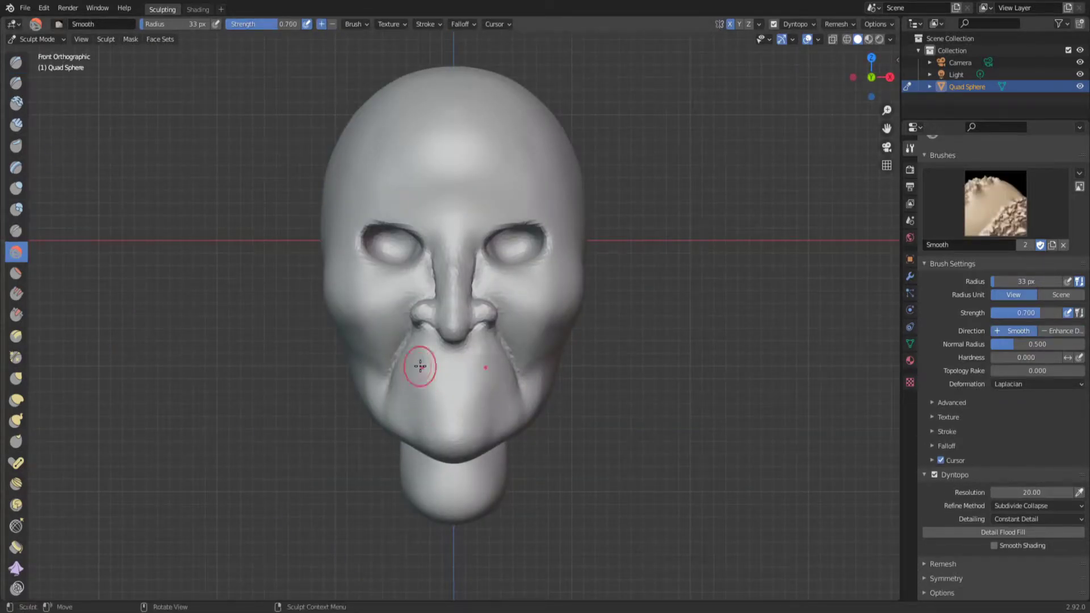
middle_click_drag(421, 361, 454, 363)
key("KP_1")
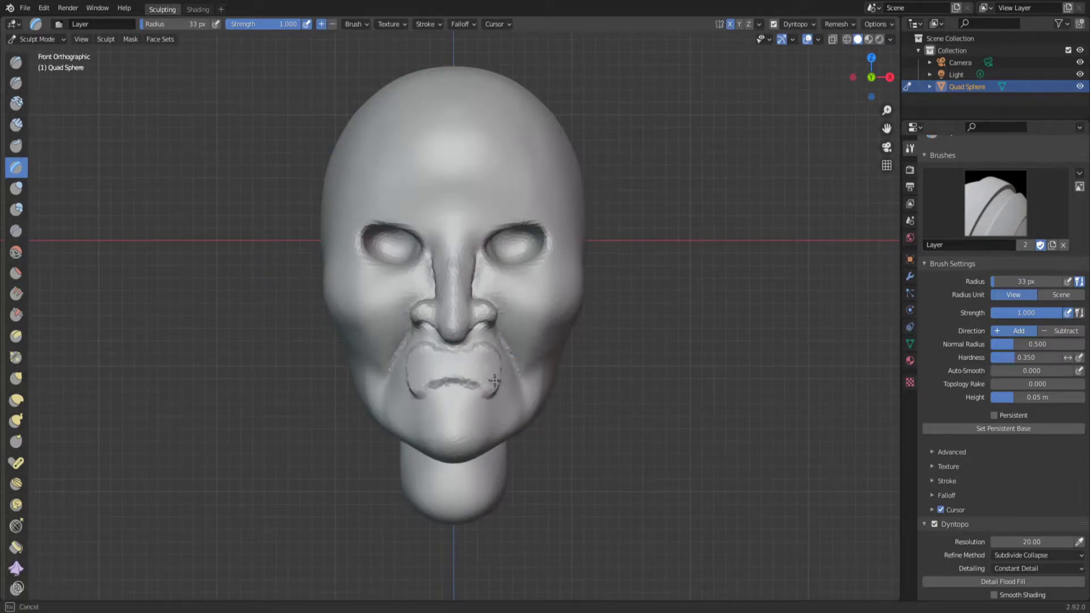
Pull the mouth area outward in profile with Snake Hook to start fuller lips.
middle_click_drag(238, 256, 295, 256)
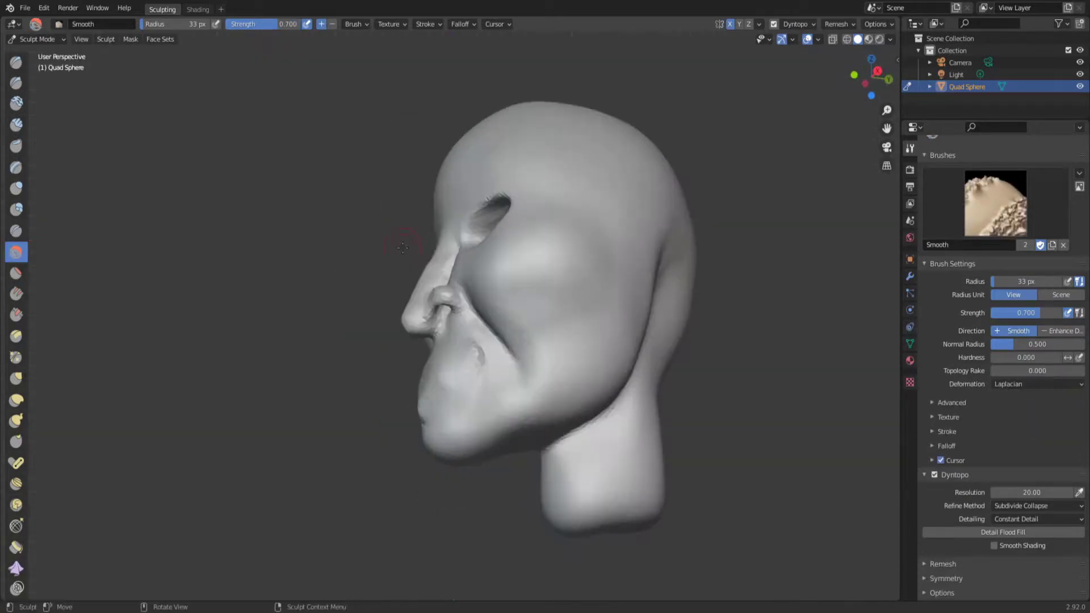
key("k")
key("KP_3")
key("f")
left_click(482, 376)
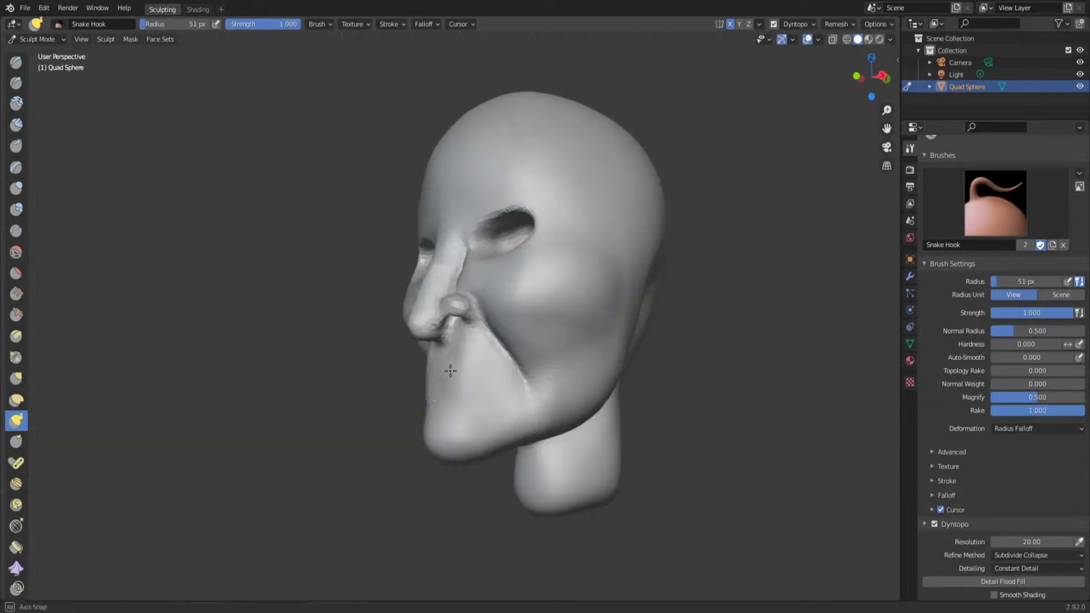
mouse_move(482, 376)
middle_mouse_down()
mouse_move(311, 408)
mouse_move(447, 378)
mouse_move(454, 360)
mouse_move(450, 433)
middle_mouse_up()
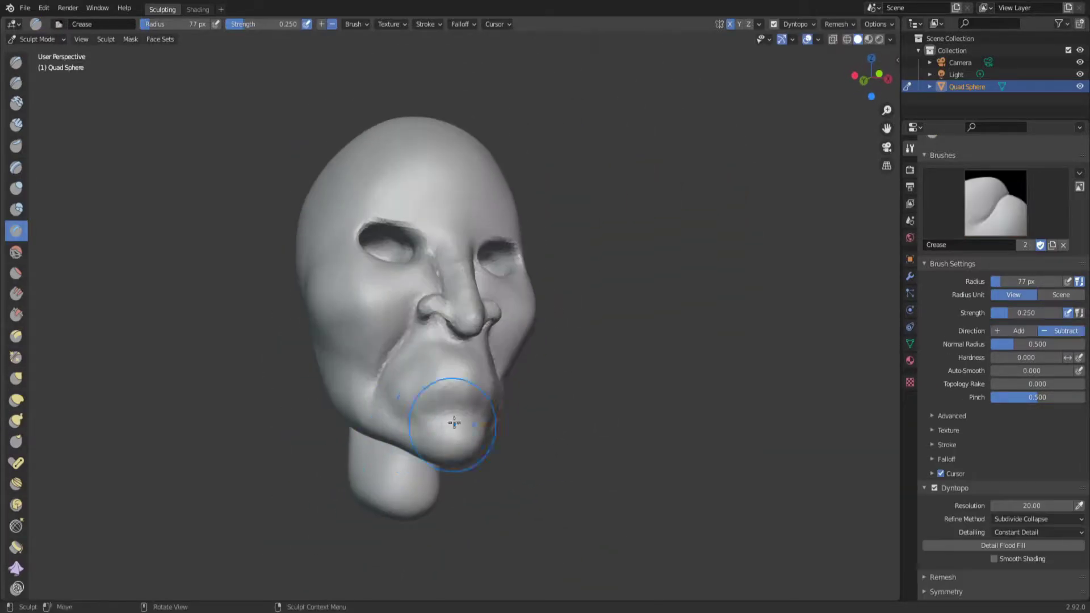
From the front, shape the lip corner and pull the chin downward into a longer, rounder chin.
key("shift+s")
key("KP_1")
key("f")
left_click(582, 410)
key("k")
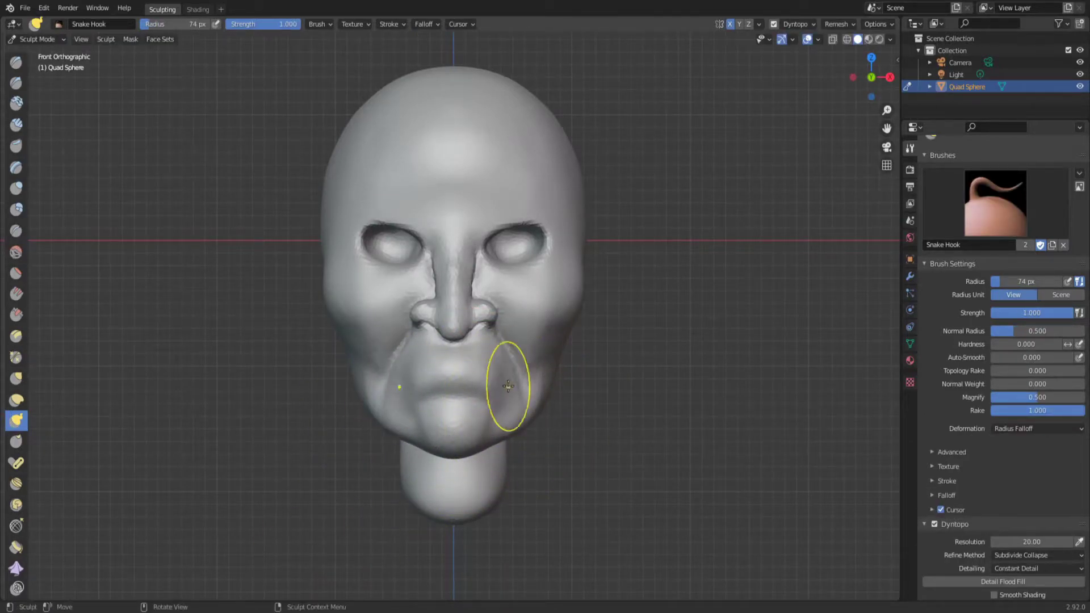
middle_click_drag(460, 365, 426, 445)
key("KP_1")
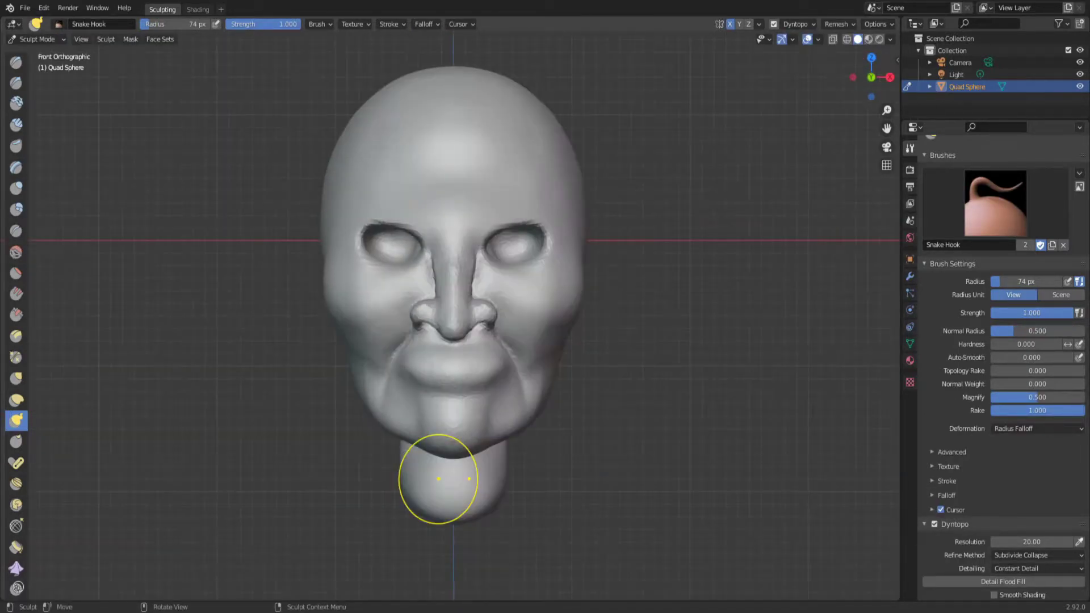
left_click_drag(463, 452, 463, 468)
Resize the brush and orbit from side to front to check the lips and chin.
key("f")
left_click(509, 423)
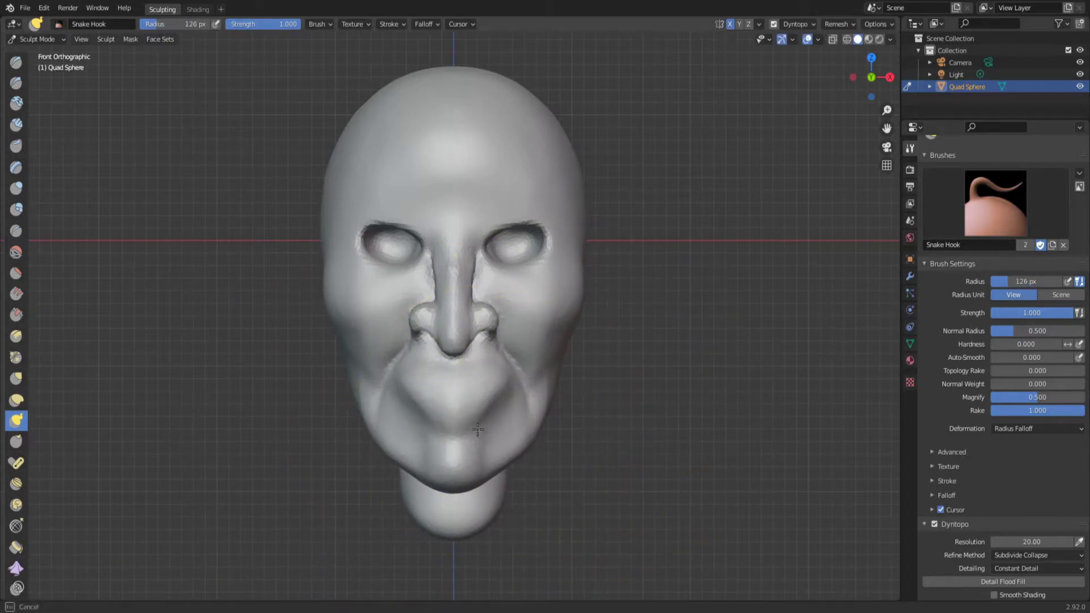
middle_click_drag(477, 430, 419, 455)
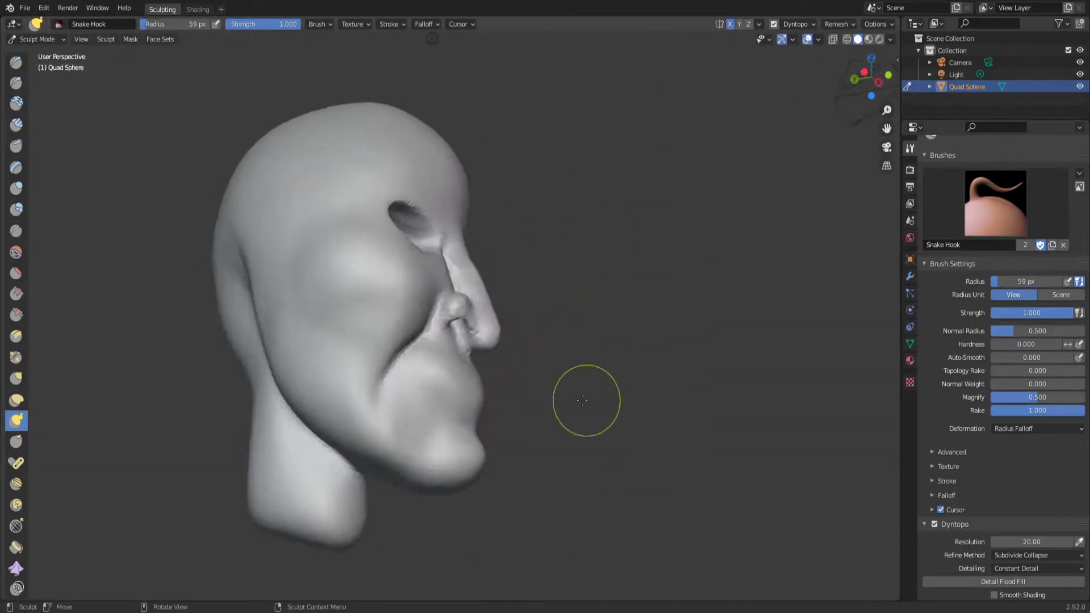
middle_click_drag(582, 400, 397, 397)
key("KP_1")
left_click(16, 231)
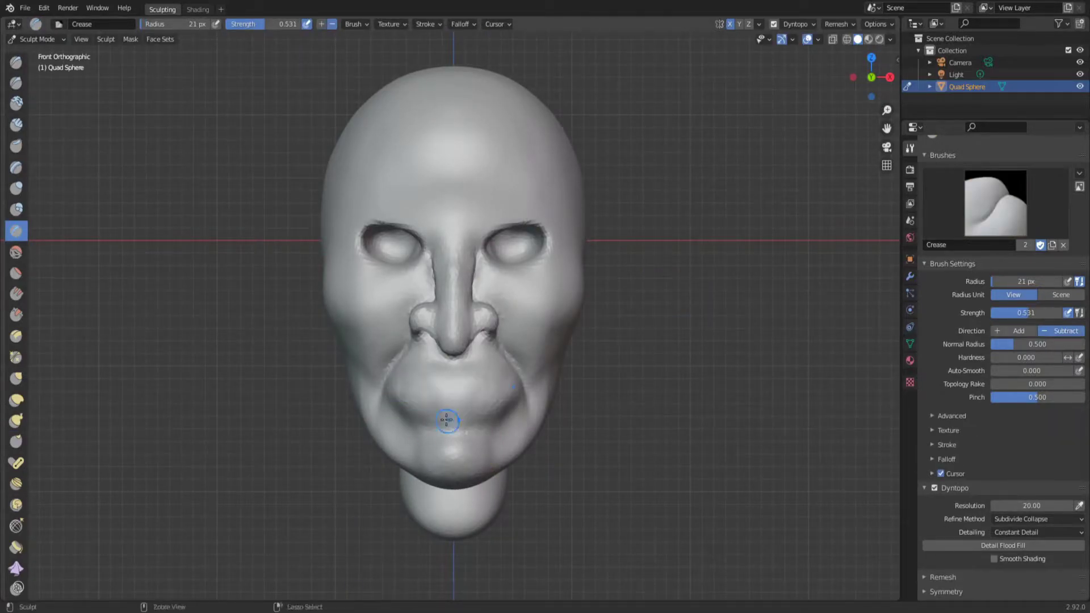
Deepen the crease between the lips, then pull the lips forward with Snake Hook in profile.
scroll(485, 368, "up", 2)
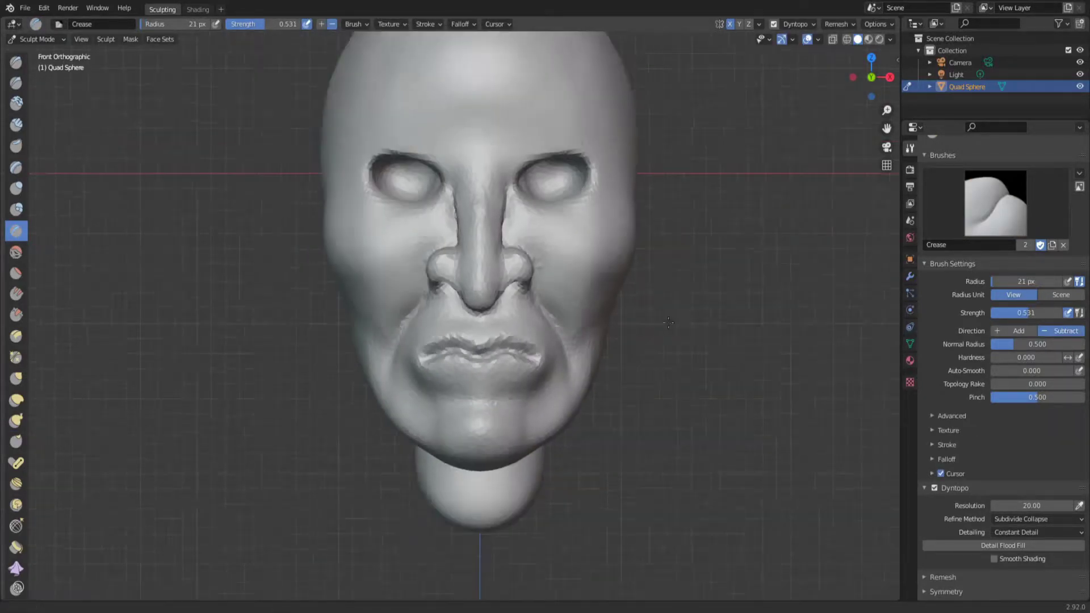
mouse_move(499, 370)
middle_mouse_down()
mouse_move(686, 255)
mouse_move(506, 373)
middle_mouse_up()
key("KP_3")
left_click(15, 378)
left_click(16, 420)
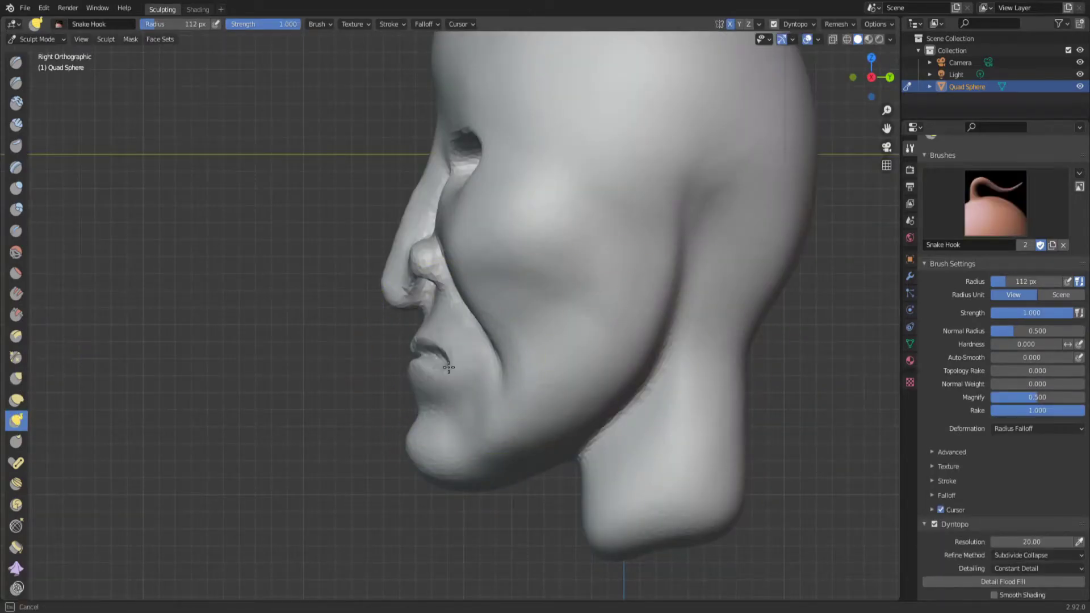
middle_click_drag(397, 397, 436, 468)
Push the mouth area further forward with a smaller brush, then carve creases around the mouth corners.
key("KP_3")
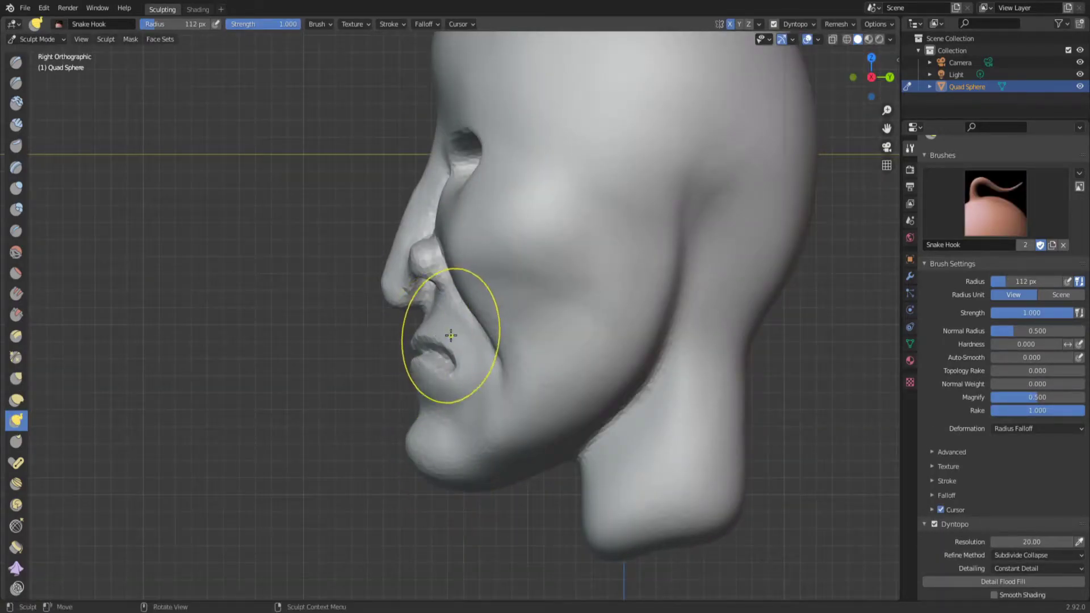
key("f")
left_click(451, 335)
mouse_move(451, 335)
middle_mouse_down()
mouse_move(803, 219)
mouse_move(475, 340)
mouse_move(487, 377)
mouse_move(417, 362)
mouse_move(570, 391)
middle_mouse_up()
key("KP_1")
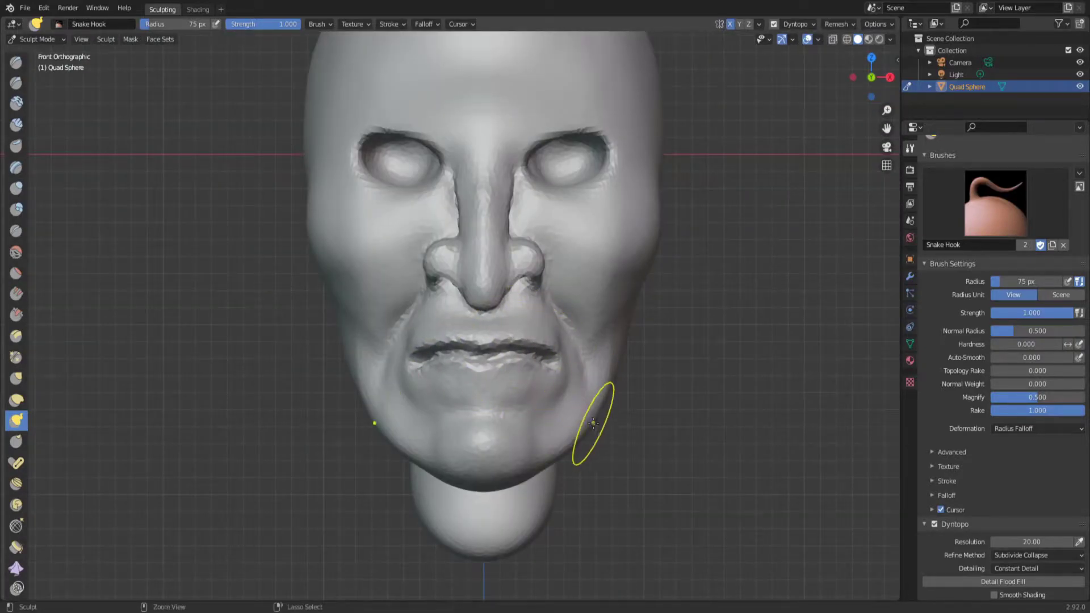
key("shift+c")
mouse_move(465, 333)
middle_mouse_down()
mouse_move(595, 341)
mouse_move(515, 365)
middle_mouse_up()
mouse_move(443, 327)
middle_mouse_down()
mouse_move(475, 352)
mouse_move(547, 365)
mouse_move(554, 261)
mouse_move(541, 334)
middle_mouse_up()
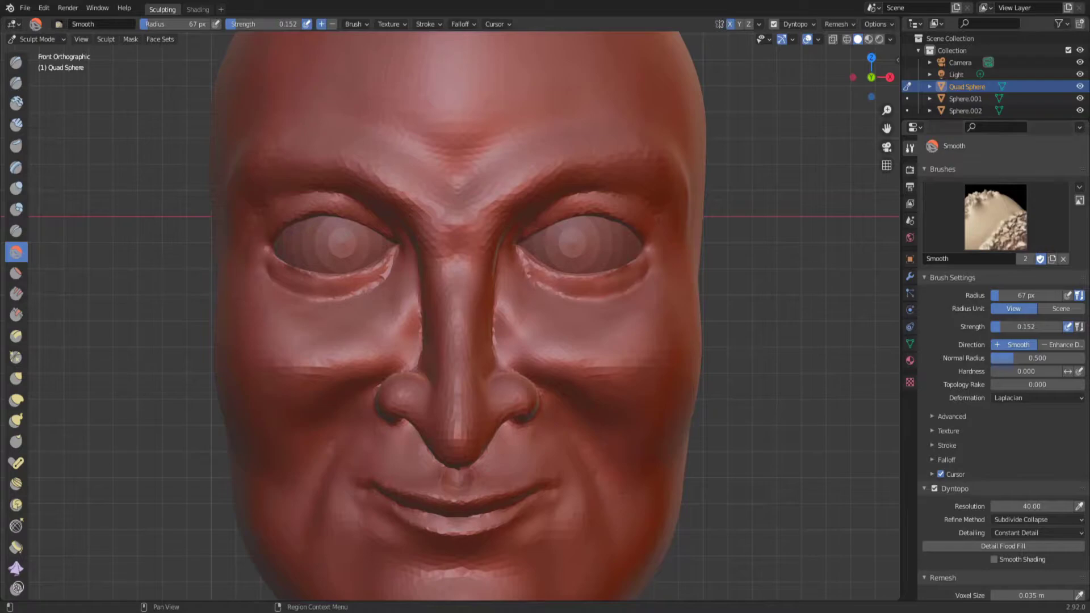
In Right Orthographic view, pull an ear out from the side of the skull with a large Grab brush.
key("KP_3")
key("g")
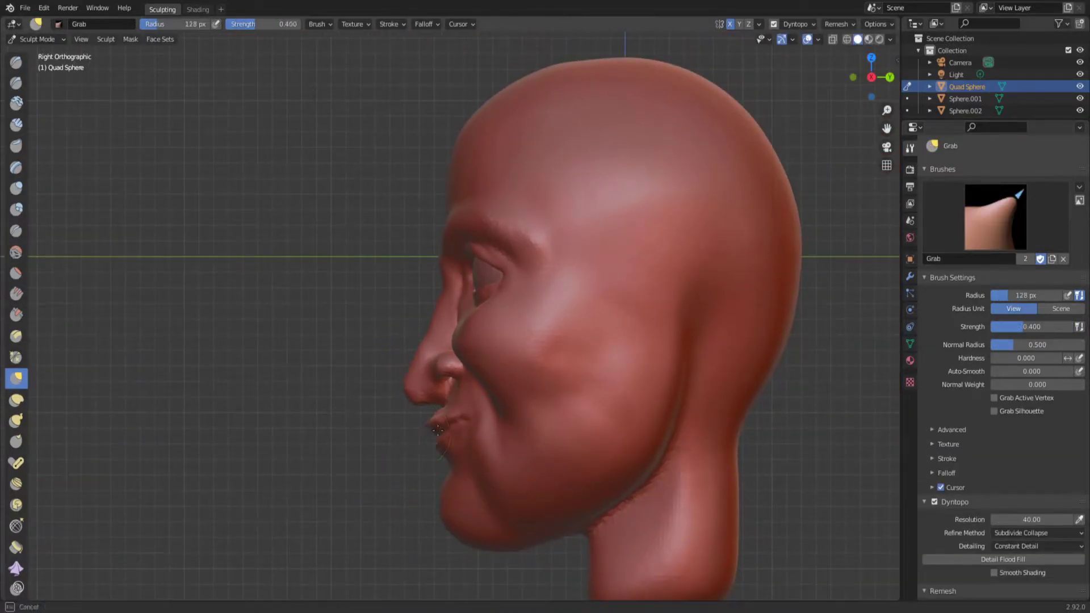
key("f")
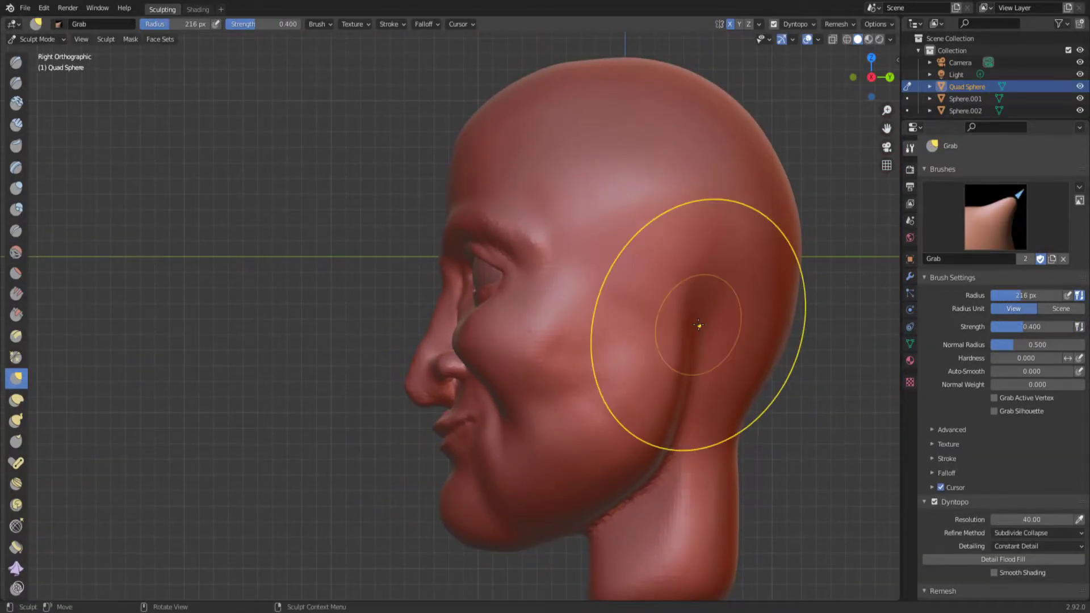
left_click_drag(699, 325, 672, 427, "shift")
key("x")
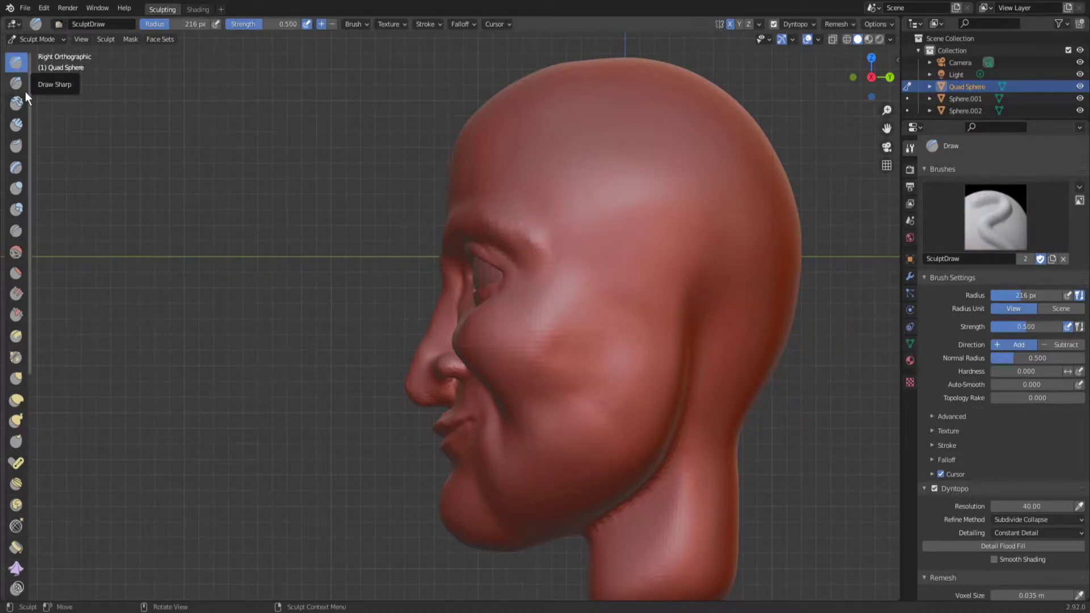
Orbit to the front and pull the ear further out with an enlarged brush.
middle_click_drag(404, 576, 782, 421)
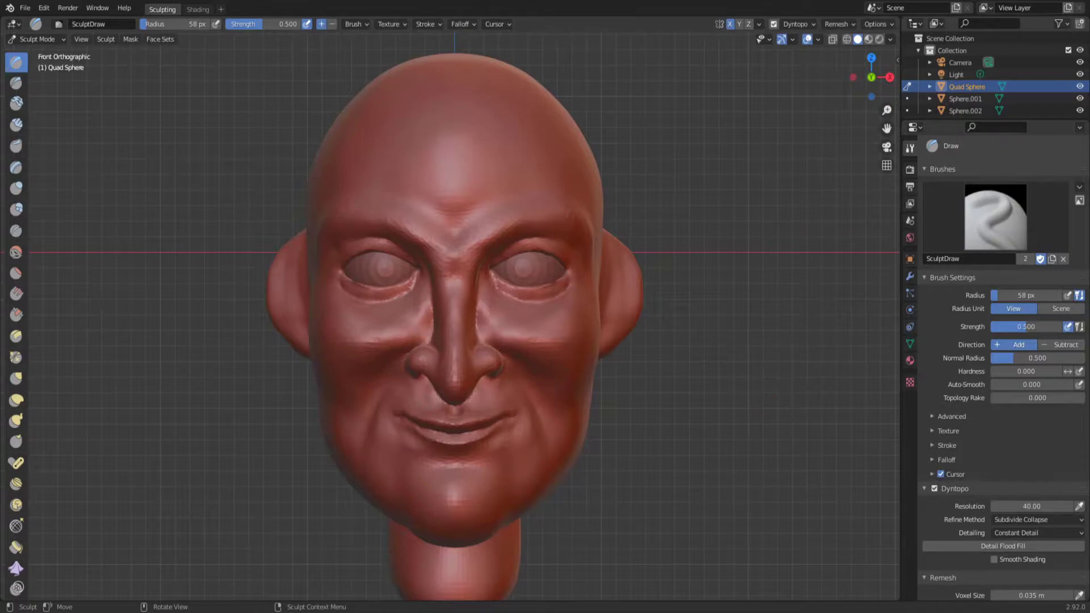
left_click(16, 420)
key("f")
left_click(171, 462)
middle_click_drag(170, 462, 624, 284)
Orbit to the side of the head and set the Grab brush to 89 px.
scroll(697, 229, "up", 4)
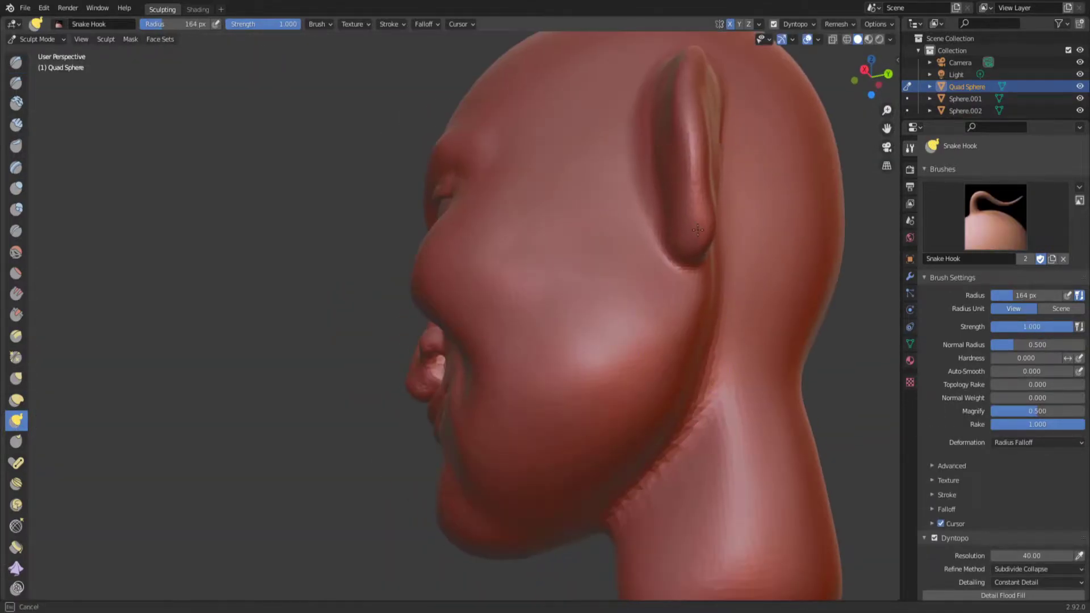
mouse_move(697, 230)
middle_mouse_down()
mouse_move(668, 365)
mouse_move(791, 304)
mouse_move(632, 323)
mouse_move(774, 377)
mouse_move(749, 356)
mouse_move(762, 389)
mouse_move(723, 377)
mouse_move(766, 340)
mouse_move(770, 251)
middle_mouse_up()
key("f")
left_click(713, 343)
key("g")
key("f")
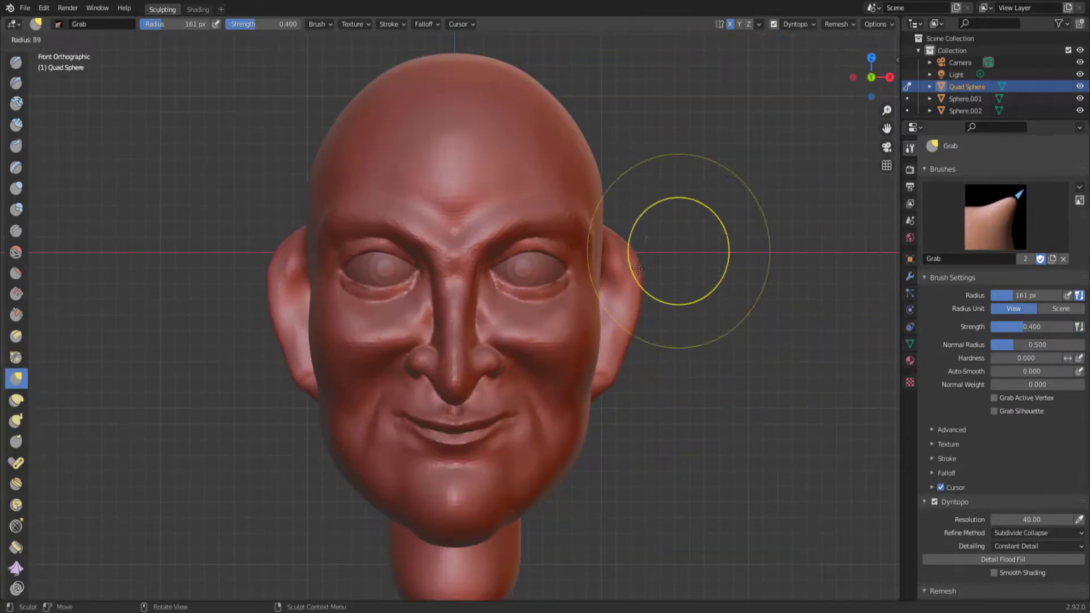
left_click(638, 266)
Cycle to Crease and Snake Hook in front view, then orbit and zoom onto the right ear.
mouse_move(638, 267)
middle_mouse_down()
mouse_move(732, 244)
mouse_move(739, 344)
mouse_move(698, 363)
mouse_move(755, 375)
mouse_move(681, 391)
middle_mouse_up()
key("shift+c")
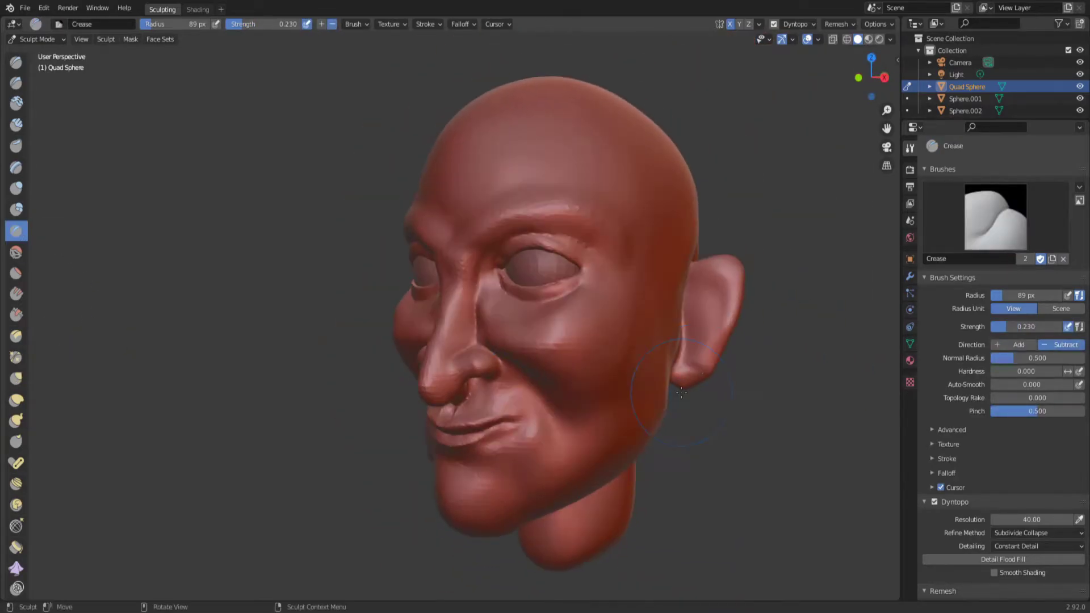
key("KP_1")
key("k")
mouse_move(656, 287)
middle_mouse_down()
mouse_move(699, 351)
mouse_move(664, 385)
mouse_move(652, 358)
mouse_move(589, 365)
middle_mouse_up()
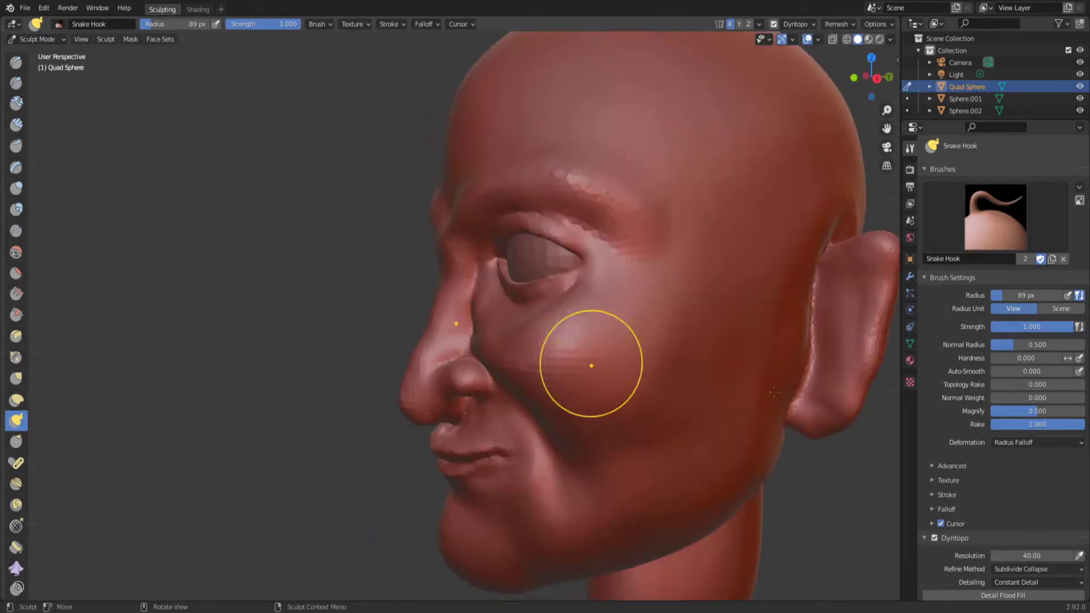
scroll(639, 311, "up", 5)
Crease a groove down the ear's inner ridge, build up its edge, and smooth it.
key("x")
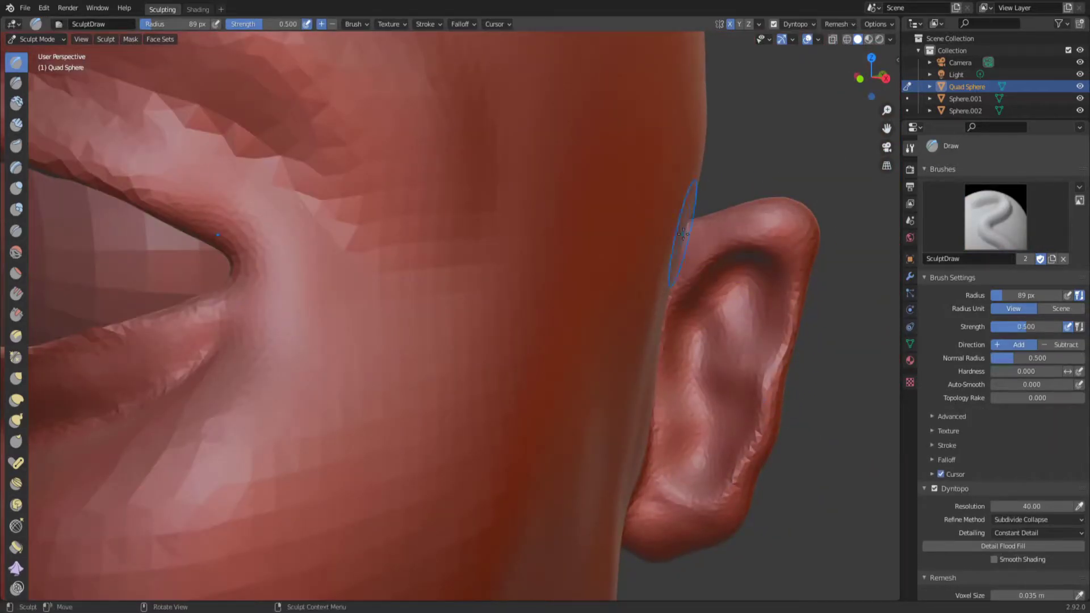
key("shift+c")
left_click_drag(746, 306, 732, 425)
key("x")
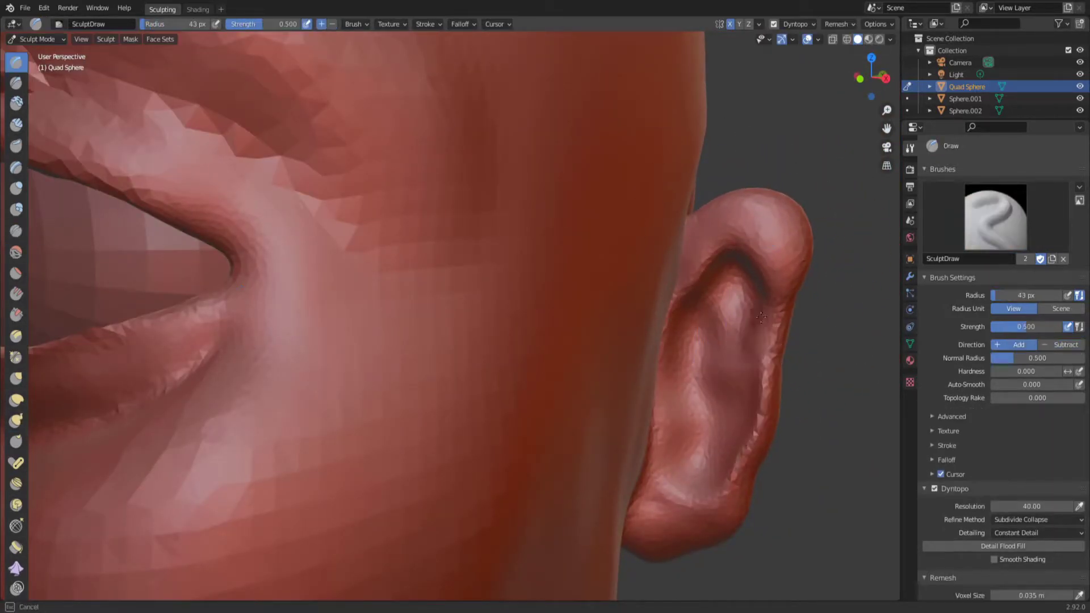
left_click_drag(675, 349, 661, 500)
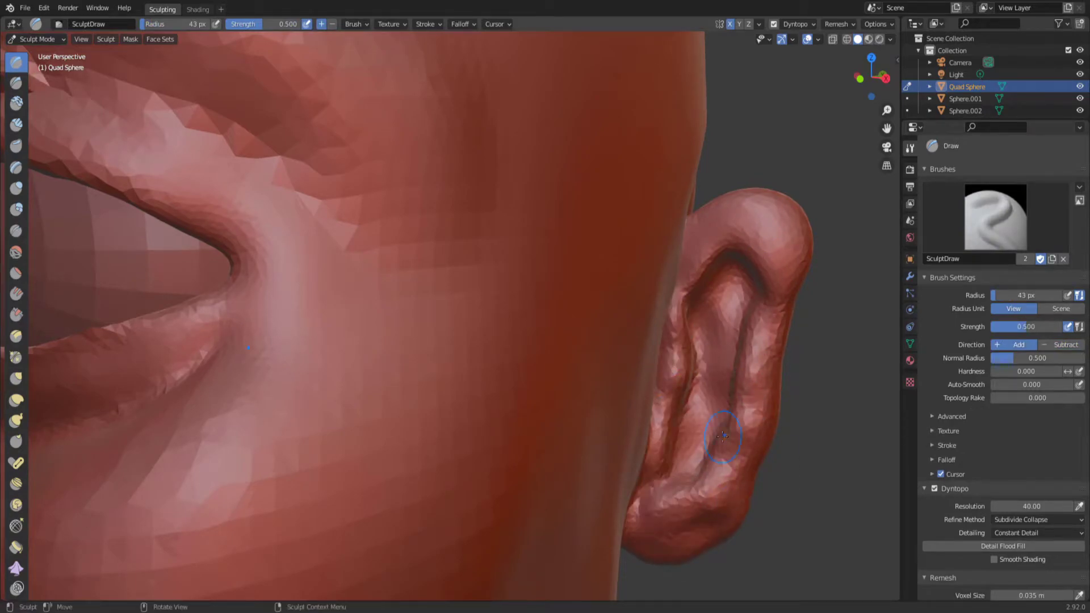
key("shift+s")
left_click_drag(704, 272, 658, 488)
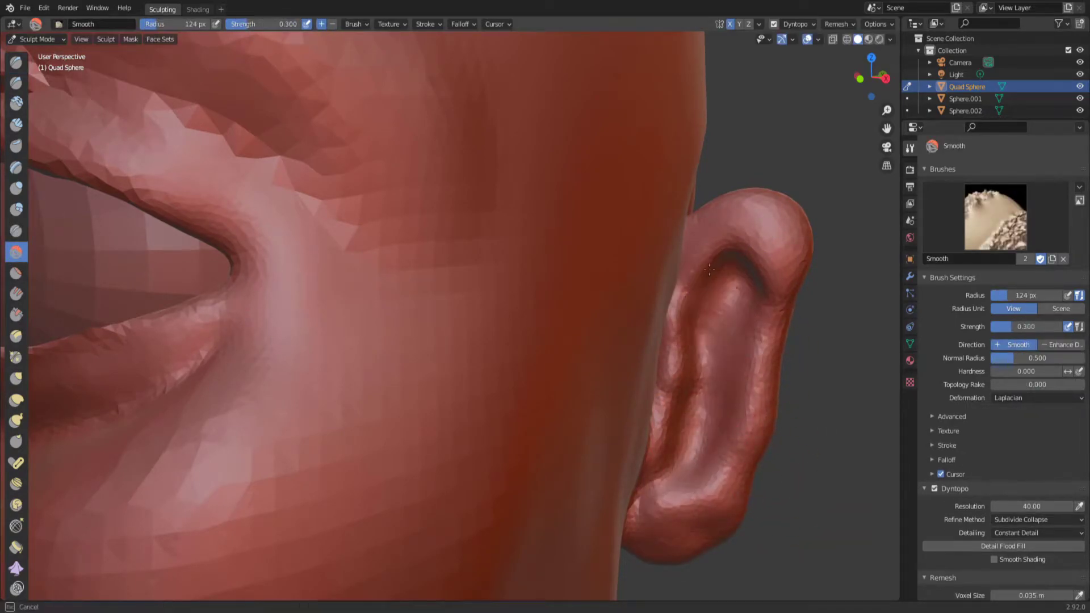
With a 52 px Crease brush, deepen the grooves in the ear's bowl and rim.
key("shift+c")
key("f")
left_click(761, 307)
left_click_drag(761, 307, 732, 483)
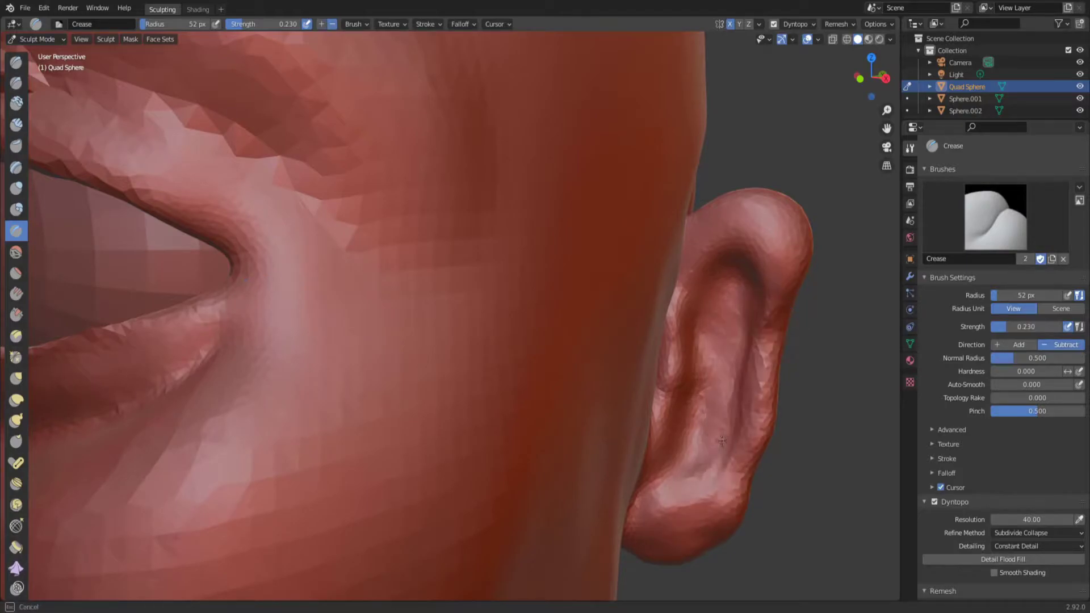
left_click_drag(715, 239, 681, 465)
left_click_drag(754, 227, 766, 426)
left_click_drag(727, 262, 699, 488)
Add volume and a new inner crease from another angle, then smooth and view the whole head.
middle_click_drag(791, 399, 710, 432)
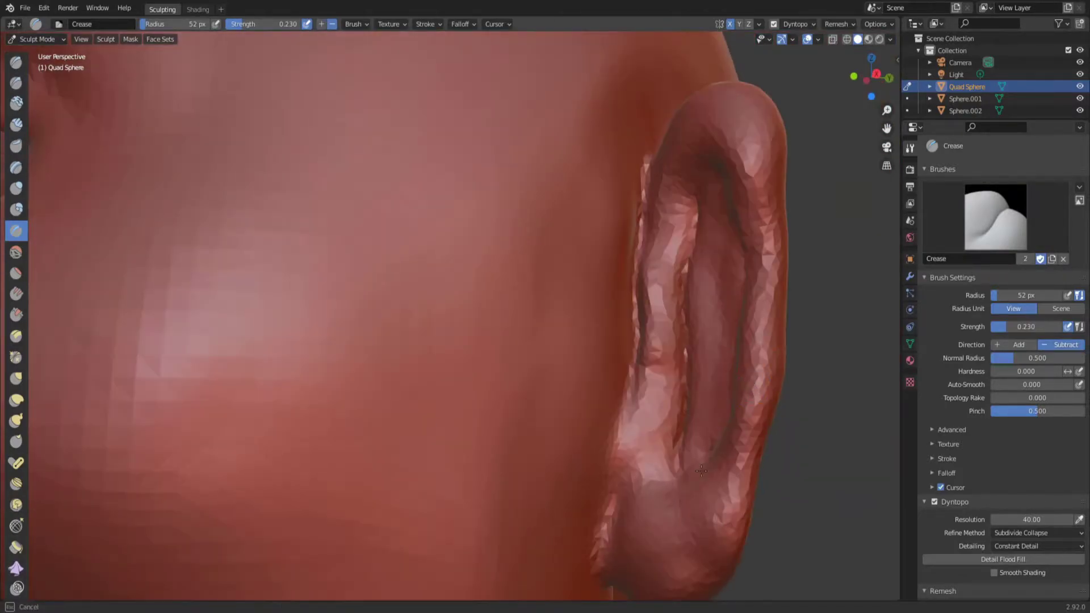
key("x")
mouse_move(709, 420)
left_mouse_down()
mouse_move(693, 482)
mouse_move(681, 483)
left_mouse_up()
mouse_move(681, 377)
middle_mouse_down()
mouse_move(629, 459)
mouse_move(538, 275)
middle_mouse_up()
key("shift+c")
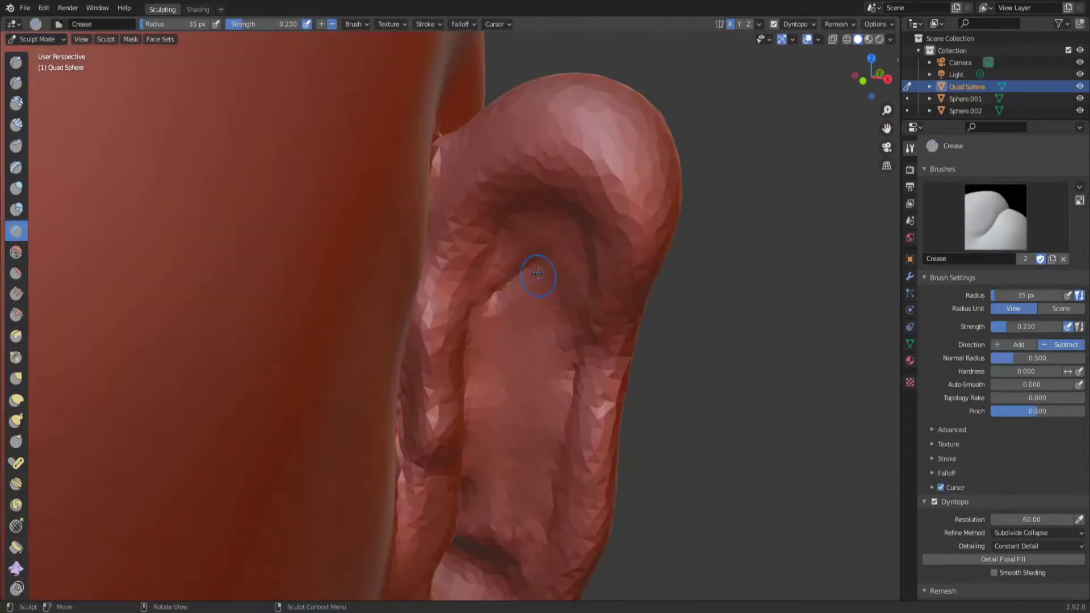
left_click_drag(554, 226, 570, 297)
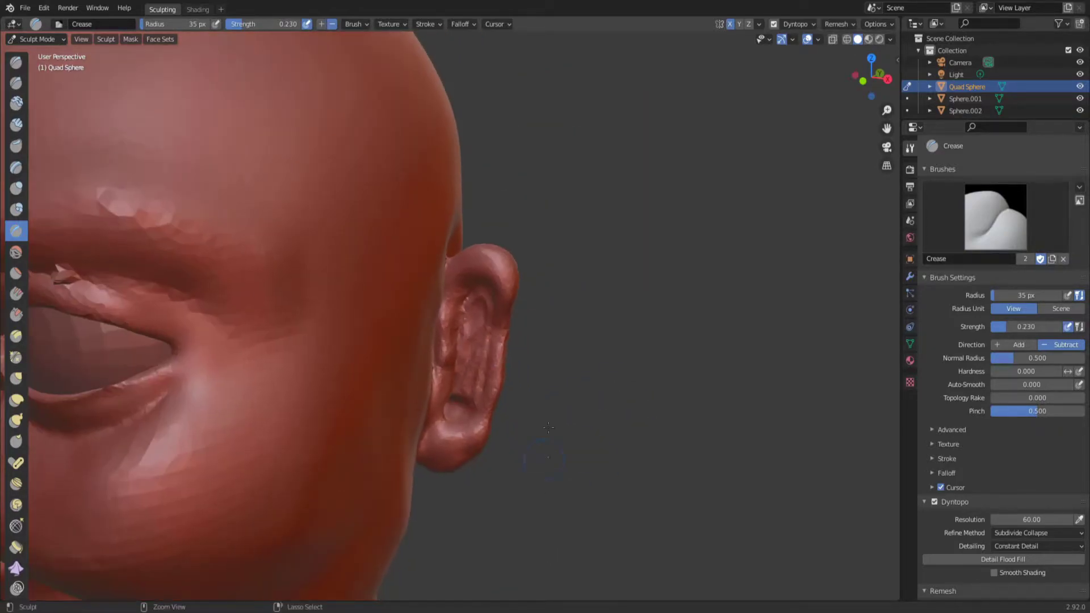
key("shift+s")
key("KP_1")
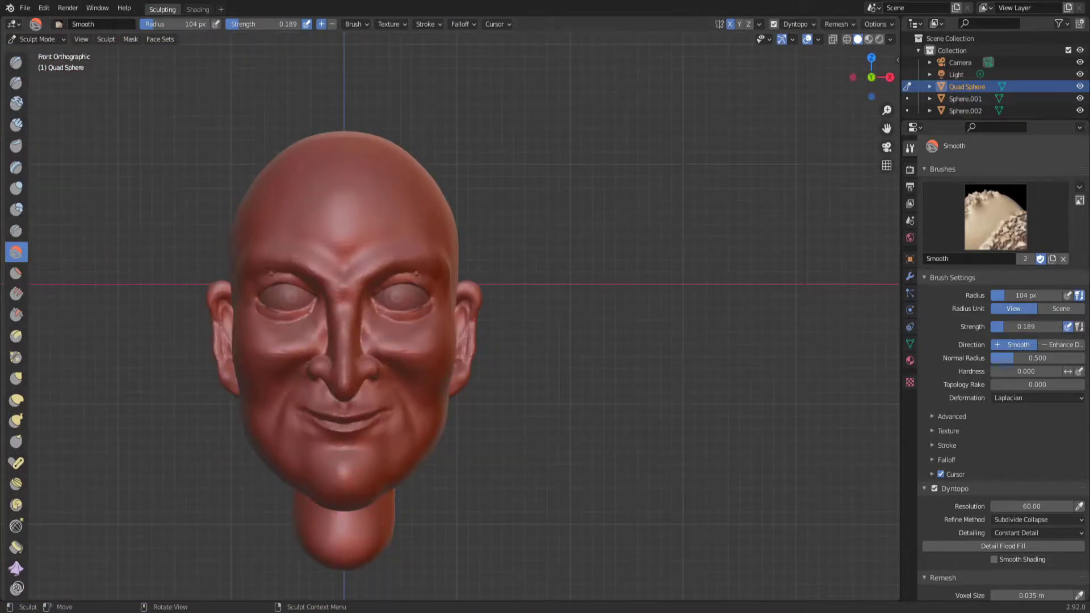
Cycle through Snake Hook, Draw and Smooth brushes while zooming into a close-up of the ear.
key("k")
scroll(454, 317, "up", 6)
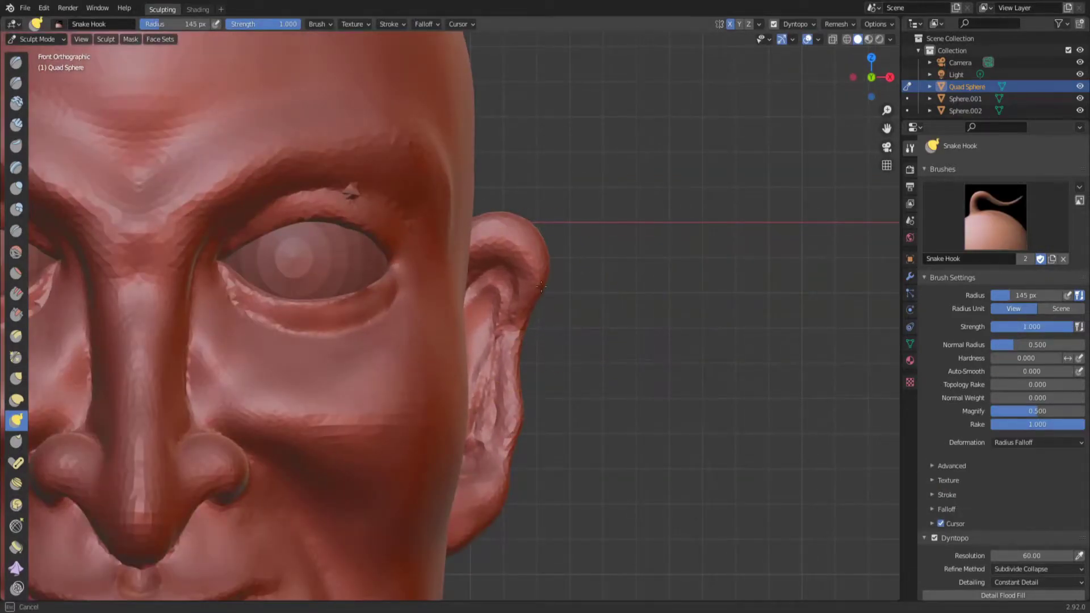
left_click(21, 310)
scroll(567, 354, "up", 2)
key("x")
mouse_move(576, 360)
middle_mouse_down()
mouse_move(499, 559)
mouse_move(545, 397)
middle_mouse_up()
key("s")
scroll(605, 238, "up", 5)
scroll(548, 260, "down", 4)
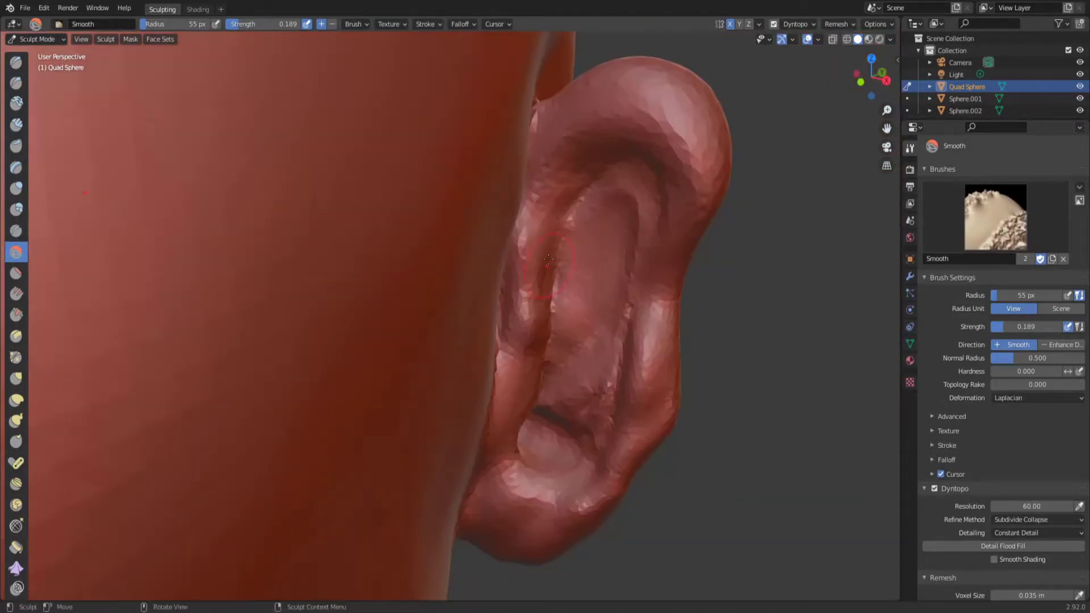
Reshape the ears with Crease, Snake Hook and Smooth, checking them from back, front and side.
key("shift+c")
mouse_move(614, 88)
middle_mouse_down()
mouse_move(522, 116)
mouse_move(553, 379)
mouse_move(526, 525)
middle_mouse_up()
key("k")
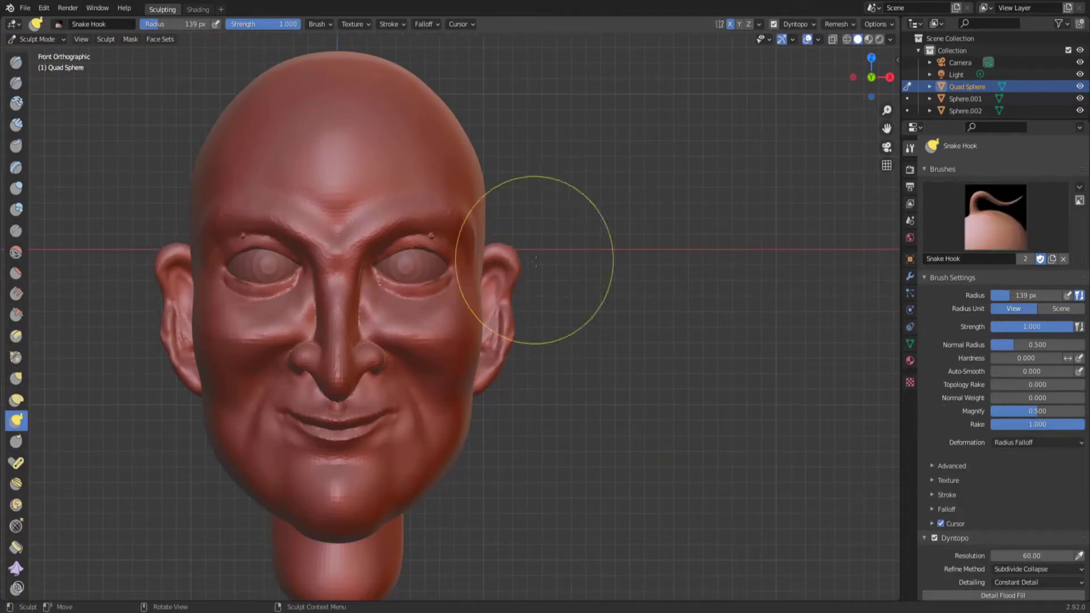
scroll(568, 273, "up", 4)
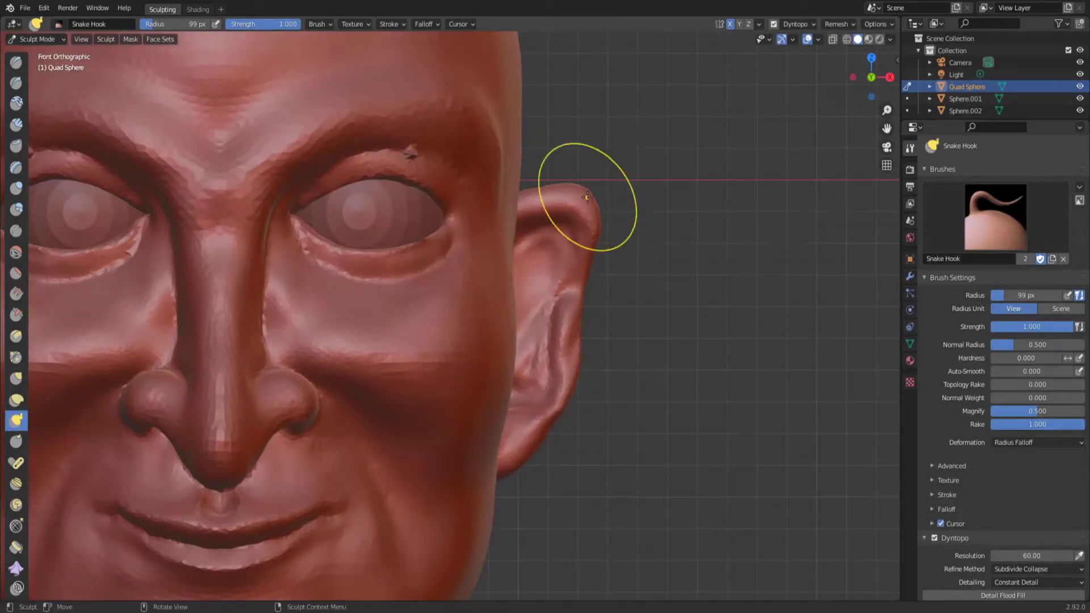
scroll(358, 572, "down", 5)
scroll(626, 244, "up", 6)
middle_click_drag(604, 317, 543, 345, "ctrl")
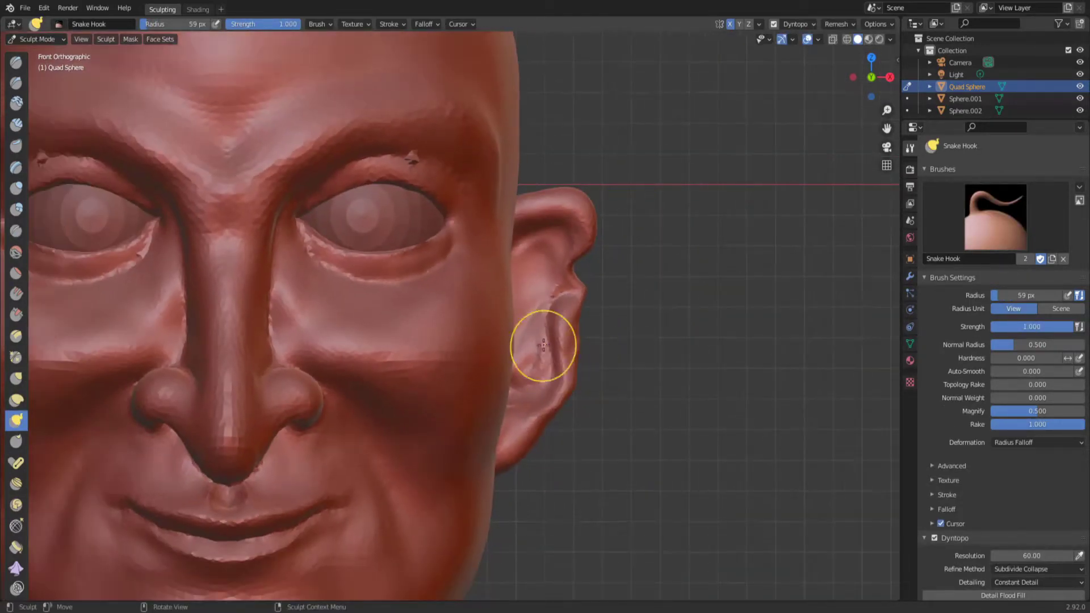
mouse_move(557, 393)
middle_mouse_down()
mouse_move(523, 367)
mouse_move(596, 421)
mouse_move(539, 279)
middle_mouse_up()
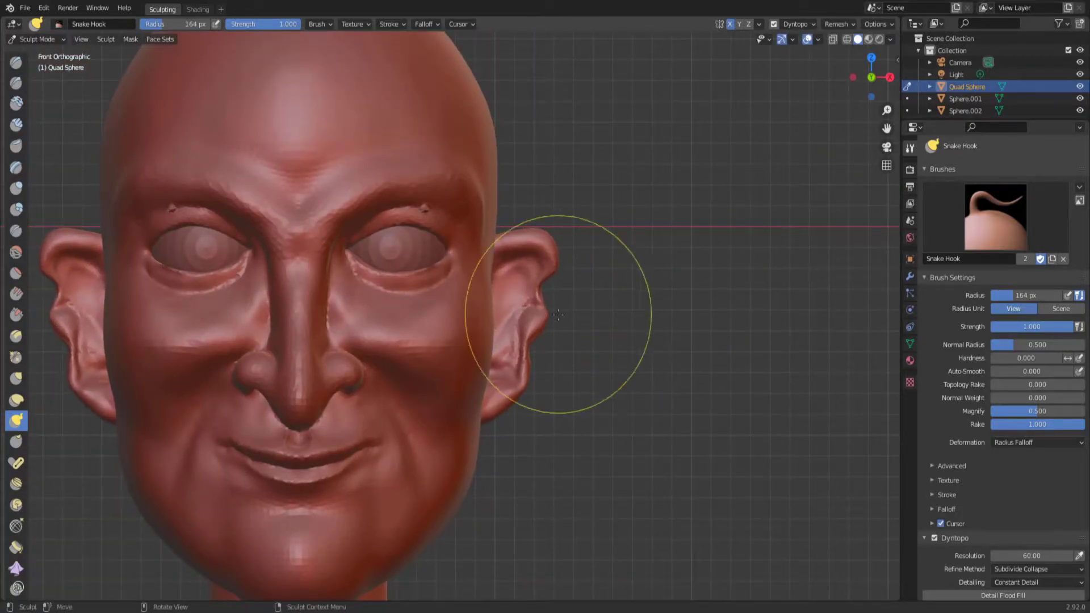
mouse_move(560, 316)
middle_mouse_down()
mouse_move(511, 304)
mouse_move(590, 317)
middle_mouse_up()
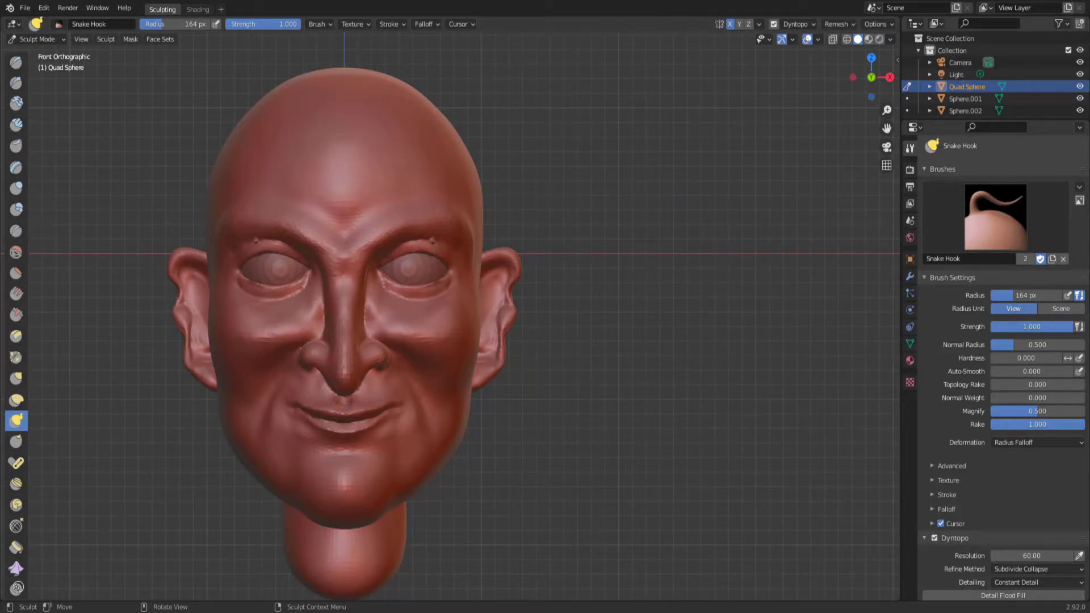
key("shift+s")
scroll(611, 508, "up", 5)
Shade the mesh smooth, then with a 136 px Crease brush carve a vertical wrinkle and U-shaped cheek fold.
middle_click_drag(610, 508, 498, 369)
key("f")
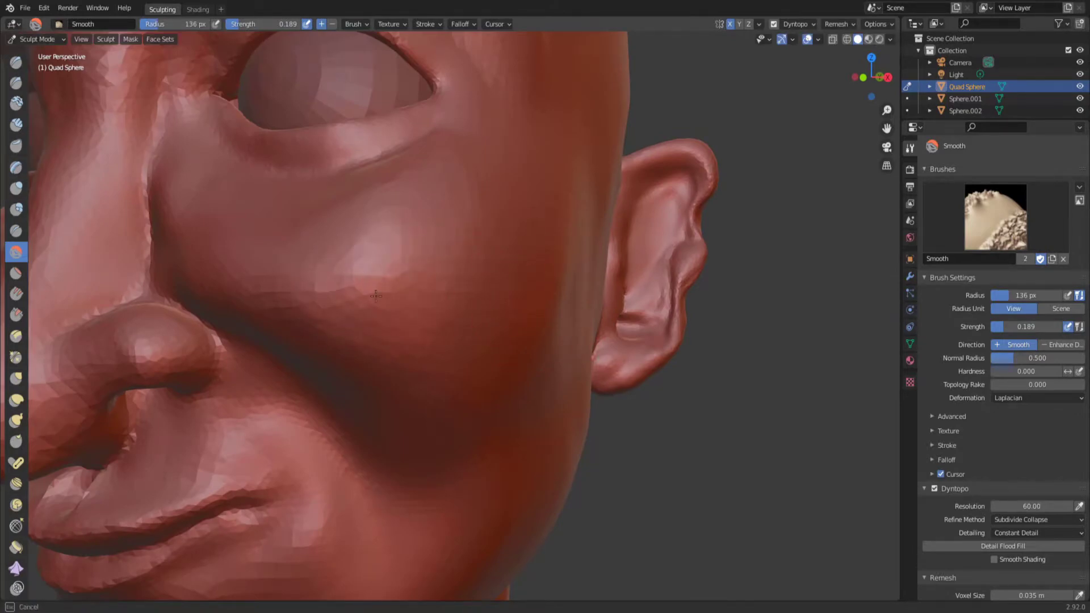
left_click(373, 296)
left_click(993, 559)
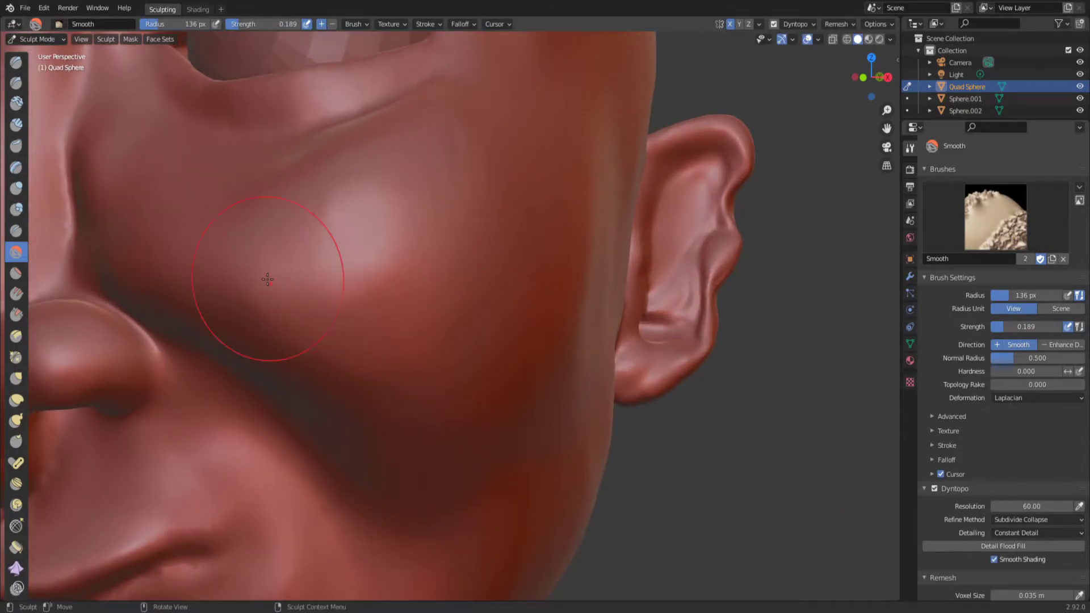
key("shift+c")
left_click_drag(479, 210, 460, 391)
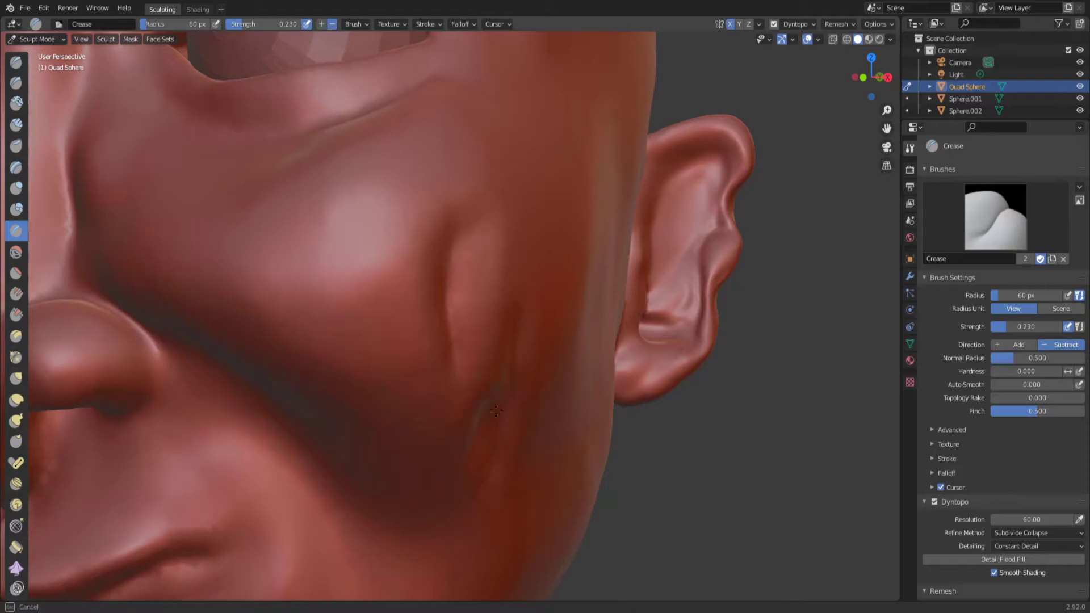
left_click_drag(400, 210, 389, 307)
left_click_drag(375, 190, 391, 360)
Carve more wrinkle grooves across the side and lower cheek from several angles.
mouse_move(474, 139)
middle_mouse_down()
mouse_move(552, 193)
mouse_move(445, 305)
middle_mouse_up()
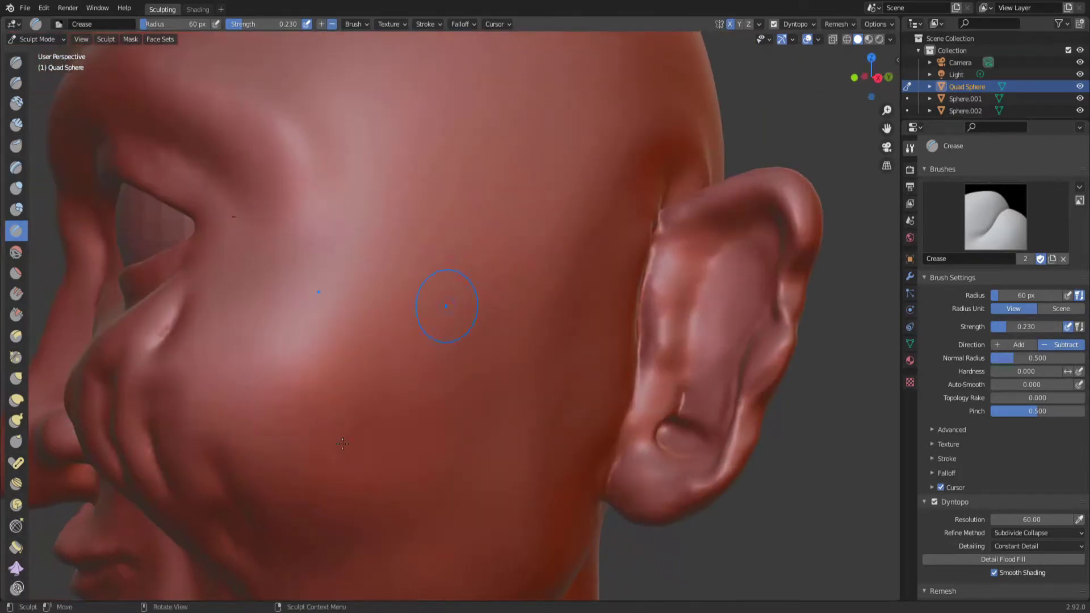
left_click_drag(272, 255, 250, 397)
left_click_drag(335, 352, 363, 500)
middle_click_drag(363, 499, 432, 341)
left_click_drag(397, 227, 435, 308)
mouse_move(434, 308)
middle_mouse_down()
mouse_move(562, 318)
mouse_move(500, 318)
middle_mouse_up()
left_click_drag(500, 318, 528, 448)
middle_click_drag(528, 448, 505, 458)
left_click_drag(482, 306, 504, 392)
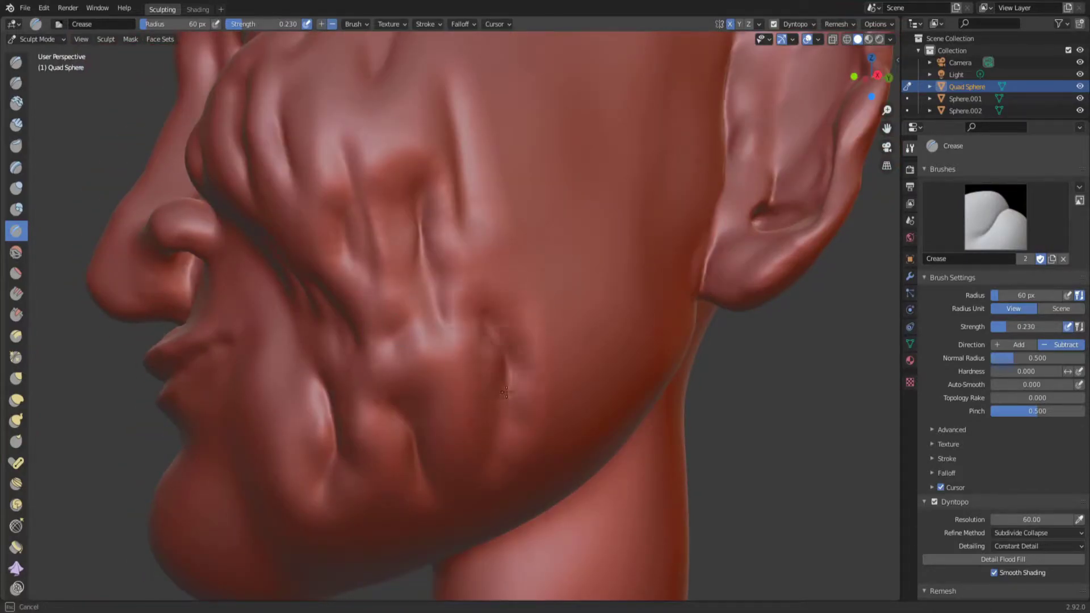
middle_click_drag(471, 306, 546, 174)
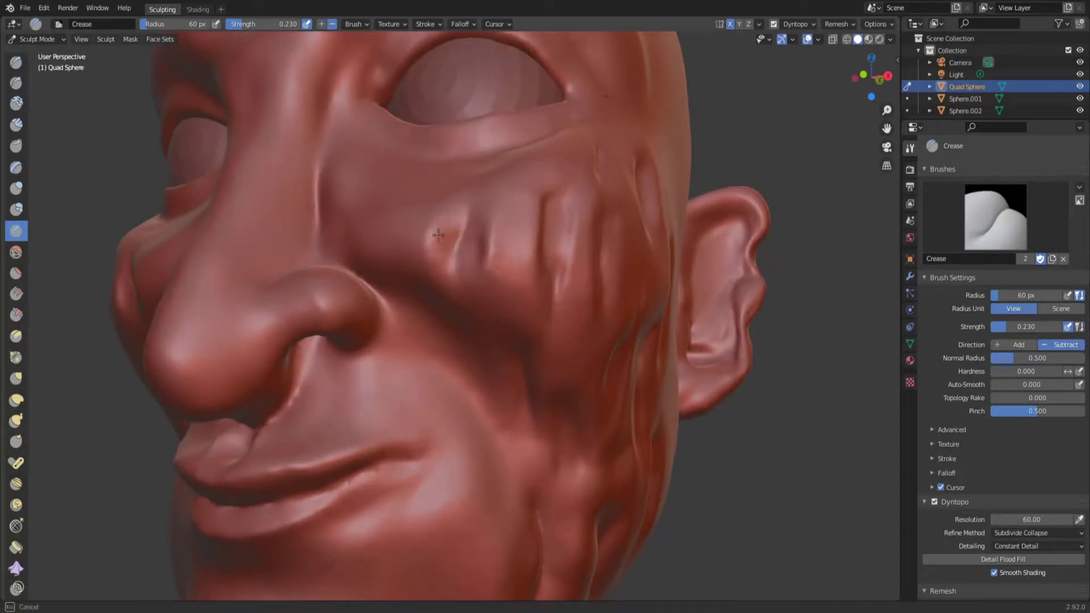
middle_click_drag(474, 216, 517, 303)
left_click_drag(478, 390, 527, 310)
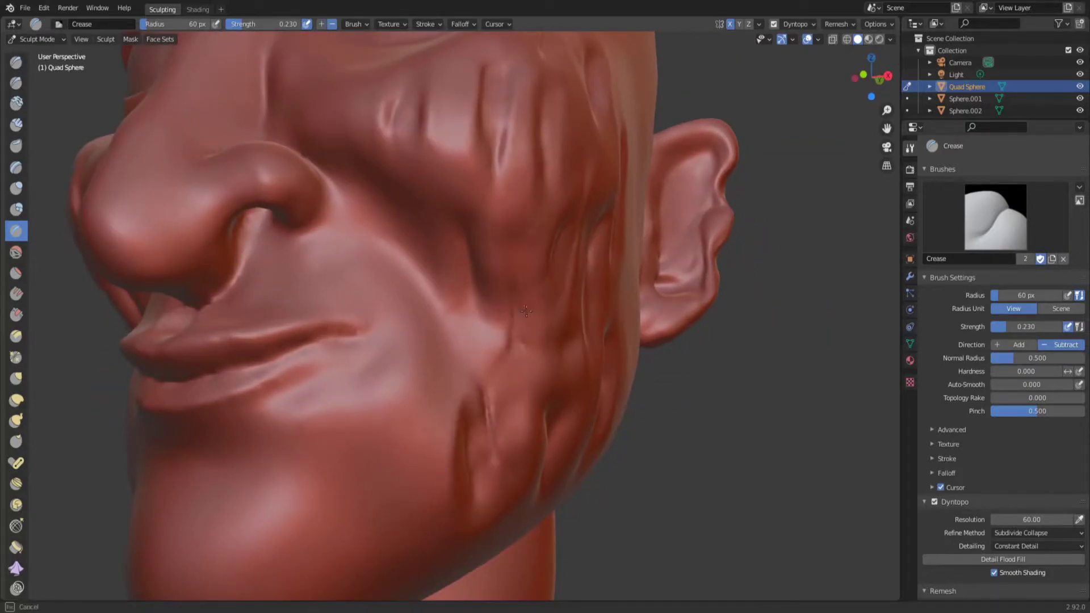
In front view, crease mirrored wrinkles beside the nose on both cheeks.
key("KP_1")
scroll(567, 341, "up", 5)
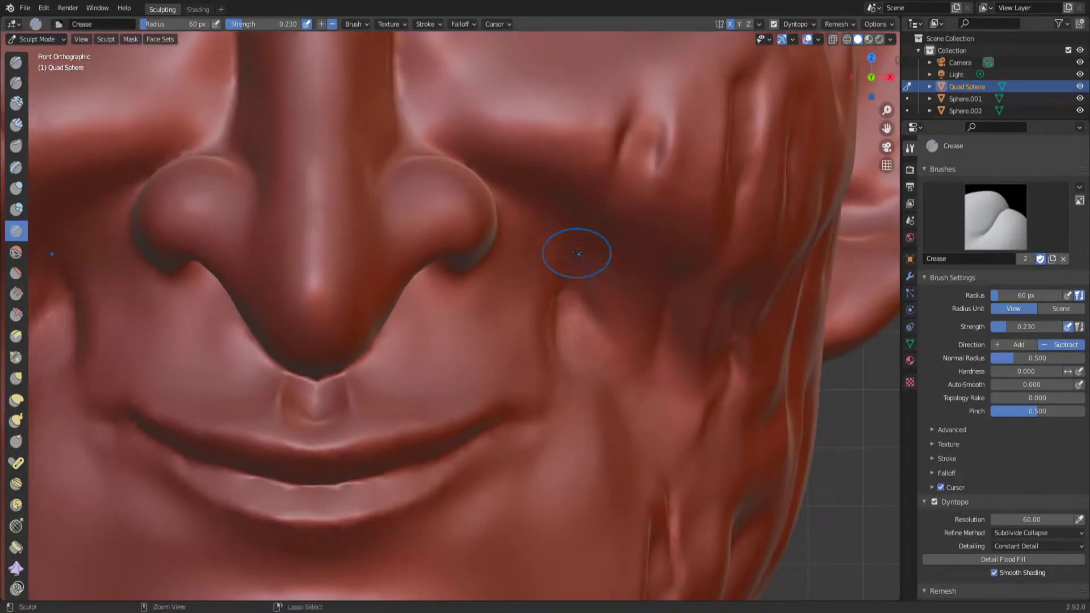
mouse_move(577, 250)
left_mouse_down()
mouse_move(589, 345)
mouse_move(579, 432)
left_mouse_up()
left_click_drag(602, 363, 636, 449)
scroll(624, 397, "down", 4)
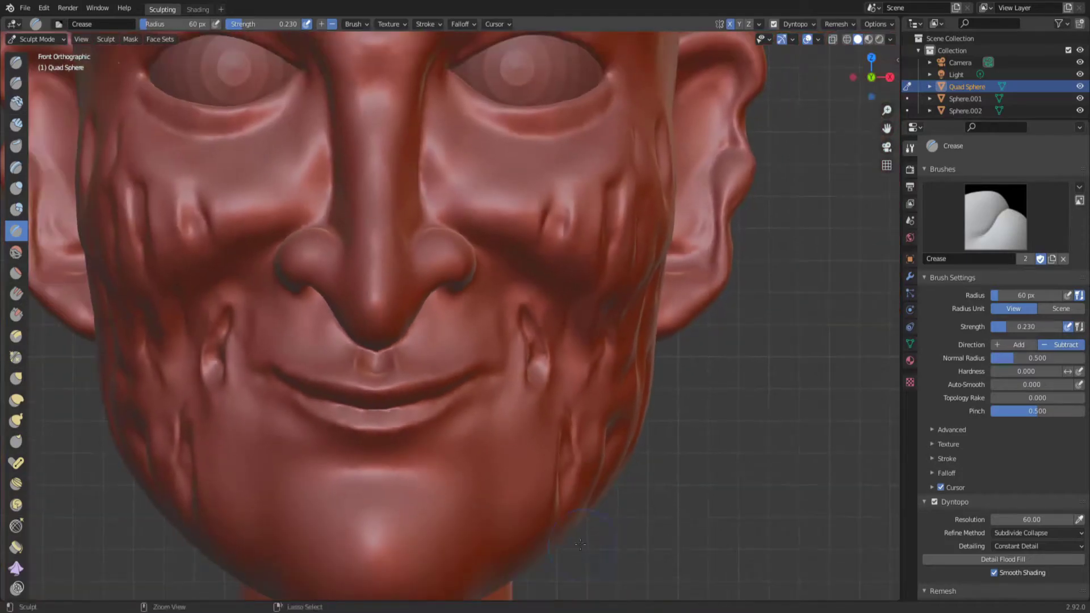
mouse_move(527, 425)
left_mouse_down()
mouse_move(520, 469)
mouse_move(555, 523)
left_mouse_up()
middle_click_drag(555, 523, 450, 420)
Carve creases on the left cheek and near the mouth.
left_click_drag(318, 409, 318, 527)
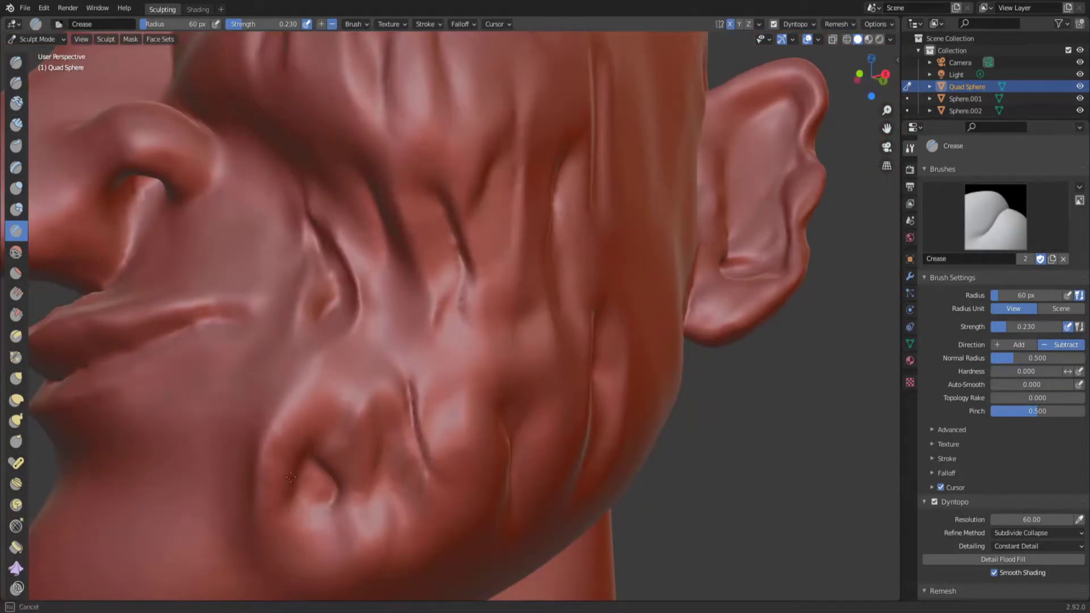
mouse_move(272, 420)
left_mouse_down()
mouse_move(296, 448)
mouse_move(318, 528)
left_mouse_up()
mouse_move(318, 527)
middle_mouse_down()
mouse_move(484, 499)
mouse_move(433, 554)
middle_mouse_up()
left_click_drag(433, 554, 500, 431)
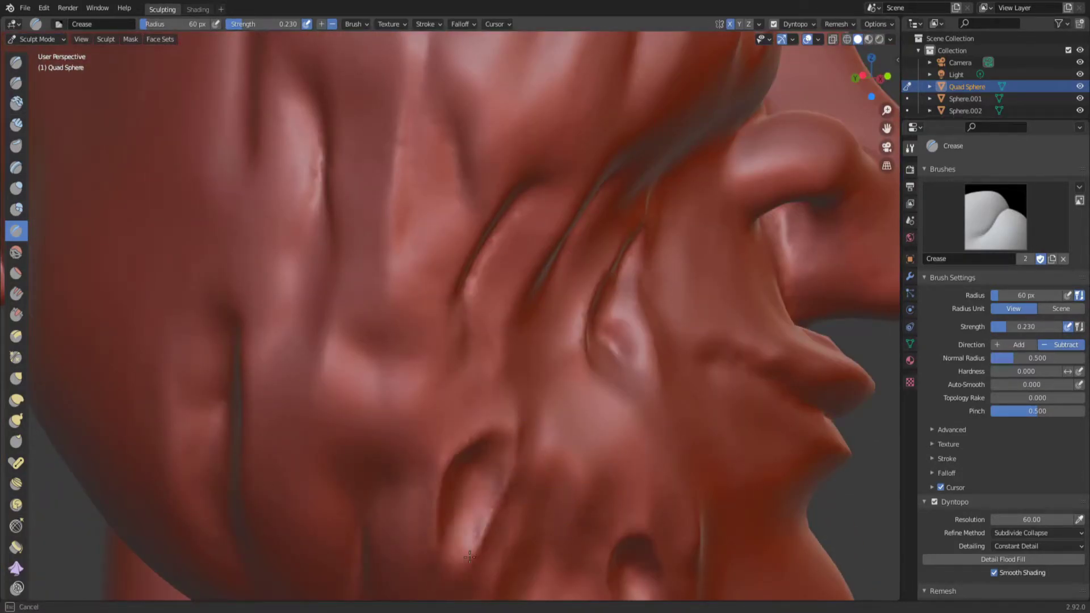
middle_click_drag(499, 431, 432, 318)
mouse_move(431, 318)
left_mouse_down()
mouse_move(411, 364)
mouse_move(488, 318)
left_mouse_up()
mouse_move(488, 318)
middle_mouse_down()
mouse_move(498, 308)
mouse_move(375, 273)
middle_mouse_up()
left_click_drag(375, 272, 359, 401)
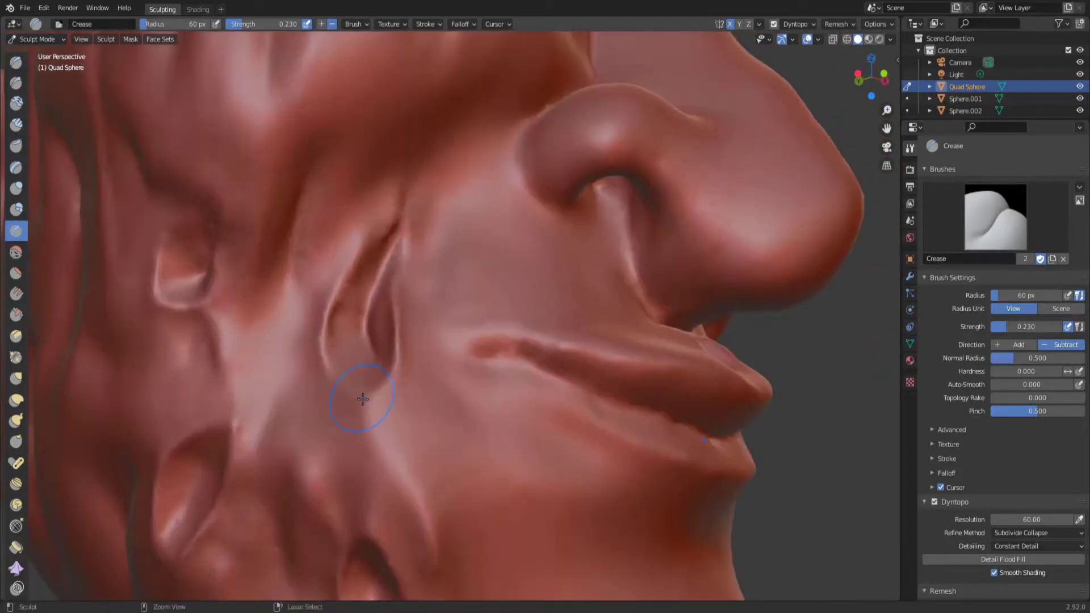
mouse_move(359, 401)
middle_mouse_down()
mouse_move(480, 333)
mouse_move(255, 272)
middle_mouse_up()
left_click_drag(256, 272, 239, 419)
left_click_drag(227, 375, 249, 567)
middle_click_drag(249, 568, 295, 482)
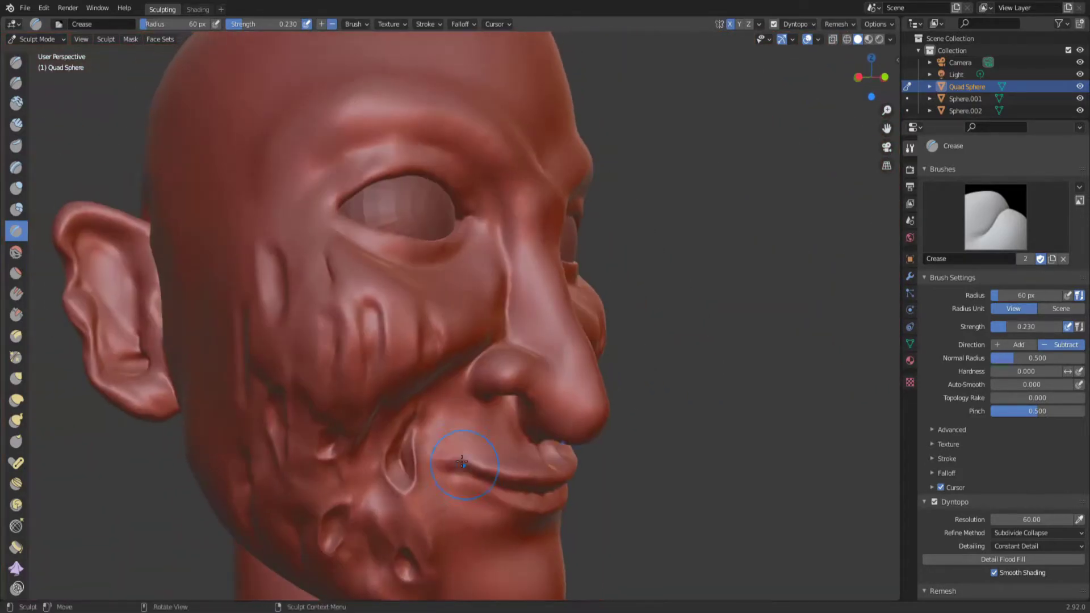
Add further crease grooves across the cheek from front-side and low angles.
scroll(318, 509, "up", 5)
left_click_drag(318, 509, 352, 369)
middle_click_drag(351, 369, 518, 341)
left_click_drag(518, 340, 482, 454)
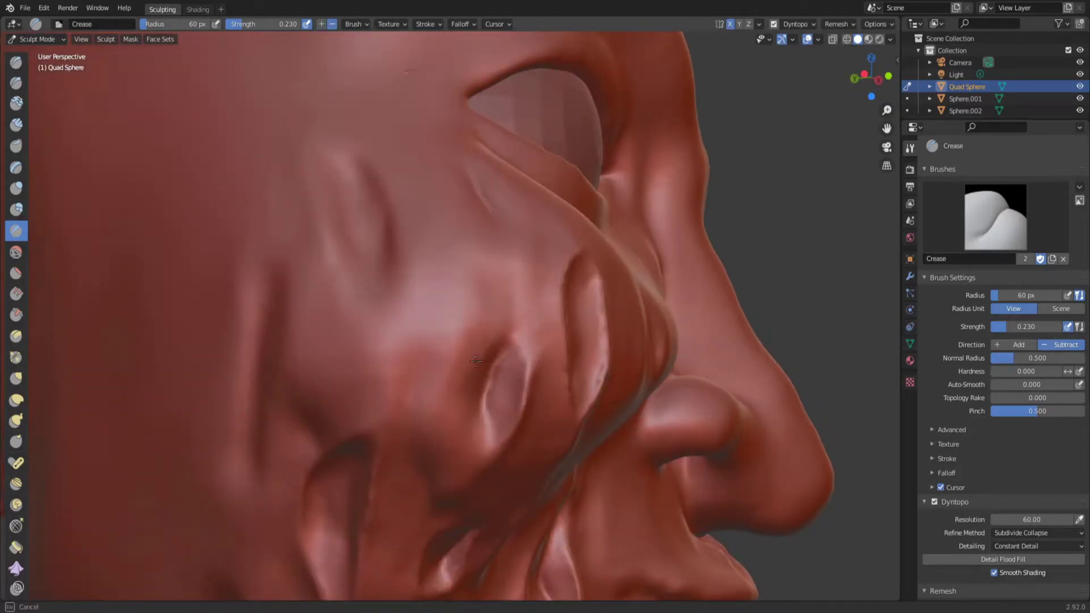
mouse_move(482, 454)
middle_mouse_down()
mouse_move(512, 309)
mouse_move(318, 233)
middle_mouse_up()
left_click_drag(295, 210, 309, 281)
left_click_drag(283, 190, 255, 255)
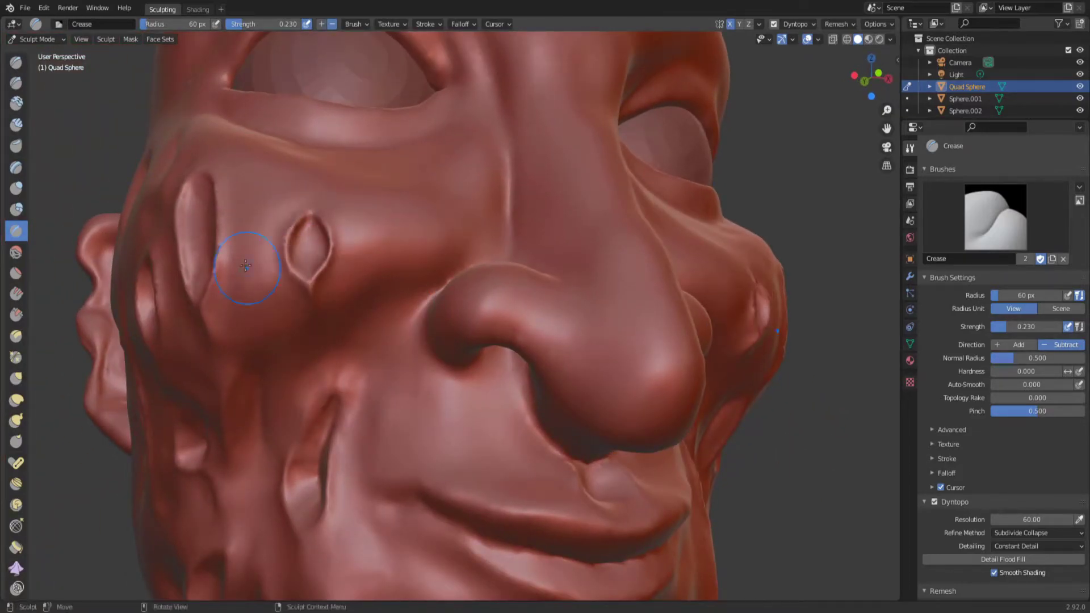
middle_click_drag(255, 256, 415, 373)
left_click_drag(392, 164, 369, 318)
left_click_drag(363, 170, 341, 291)
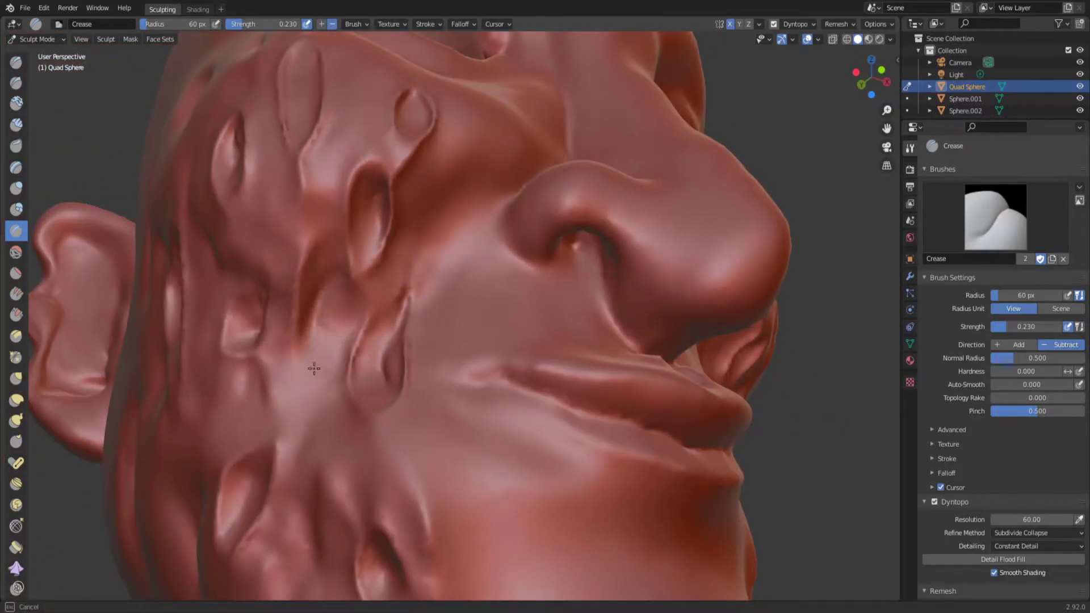
left_click_drag(295, 327, 256, 353)
Zoom in close on the cheek from front view with the Crease brush active.
key("KP_1")
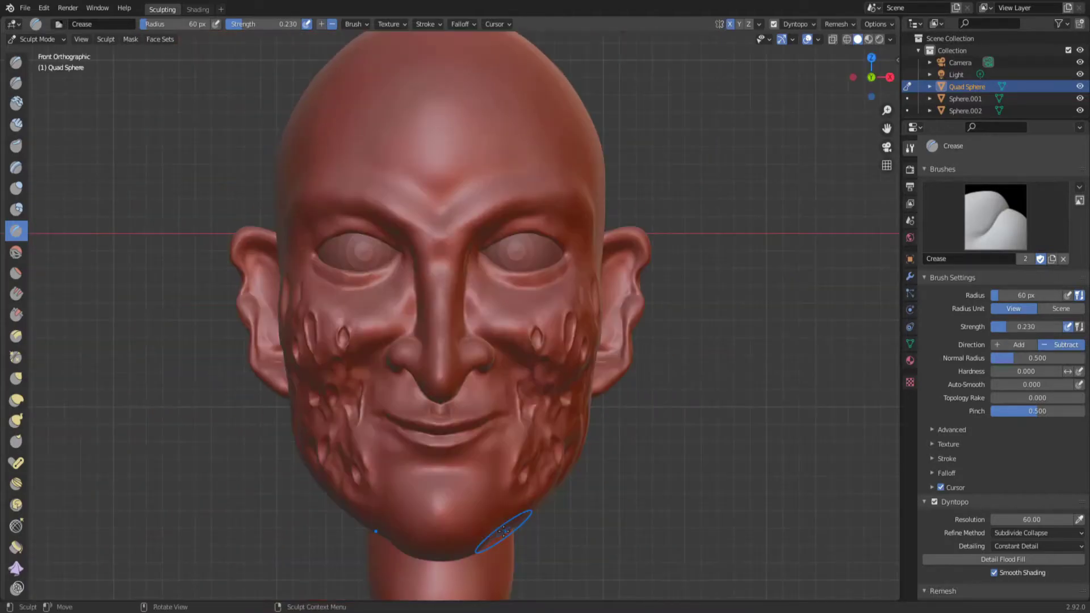
scroll(624, 340, "up", 4)
key("k")
mouse_move(668, 362)
middle_mouse_down()
mouse_move(525, 318)
mouse_move(544, 261)
middle_mouse_up()
key("shift+c")
scroll(533, 289, "down", 5)
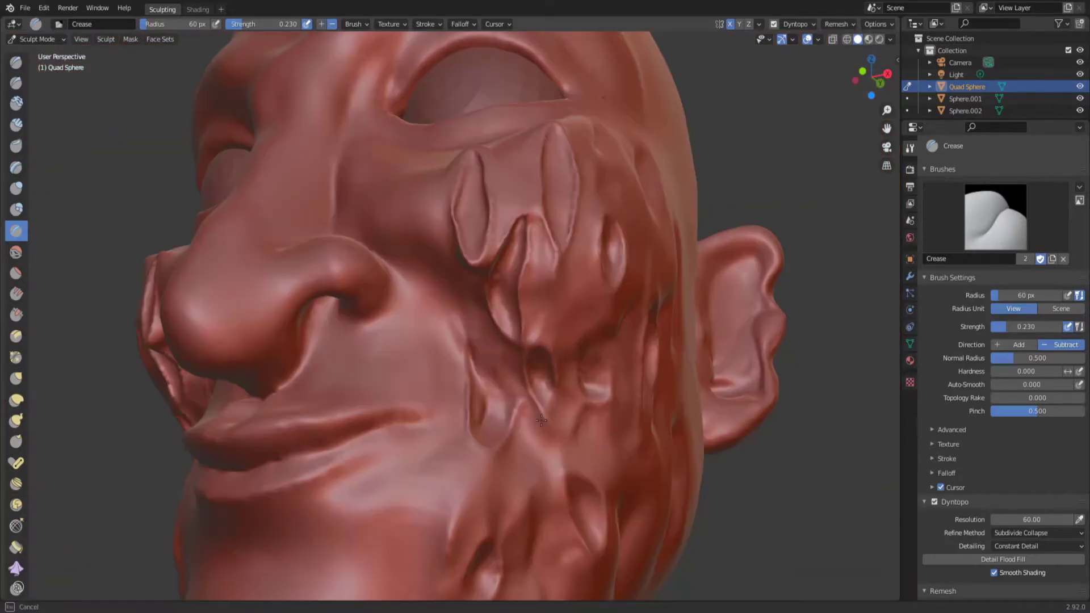
scroll(514, 141, "up", 4)
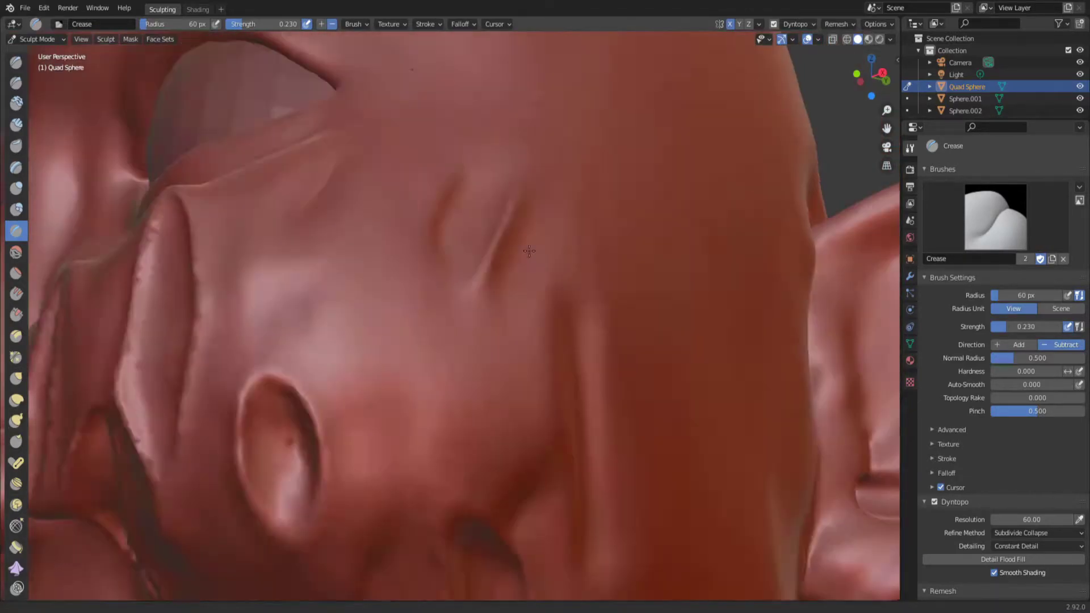
middle_click_drag(514, 142, 394, 279)
scroll(352, 349, "down", 3)
Carve extra crease lines around the earlier cheek wrinkles and along the cheek ridge.
left_click_drag(375, 170, 397, 454)
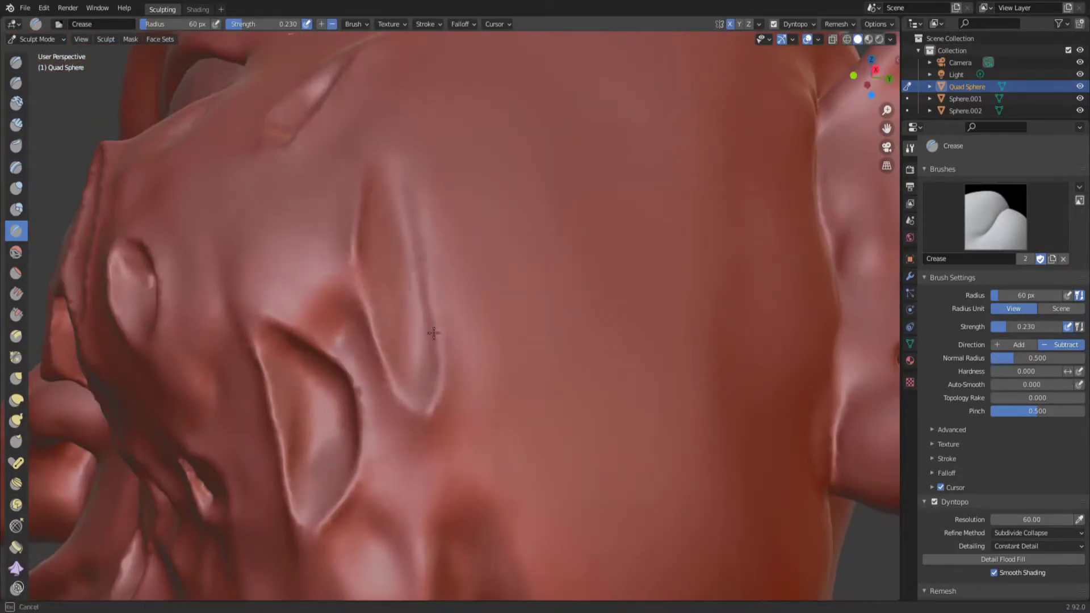
left_click_drag(397, 341, 386, 159)
left_click_drag(389, 243, 380, 364)
mouse_move(380, 363)
middle_mouse_down()
mouse_move(551, 464)
mouse_move(500, 272)
middle_mouse_up()
mouse_move(488, 199)
left_mouse_down()
mouse_move(511, 341)
mouse_move(482, 193)
mouse_move(511, 317)
left_mouse_up()
mouse_move(511, 318)
middle_mouse_down()
mouse_move(524, 307)
mouse_move(470, 141)
middle_mouse_up()
Switch to the Snake Hook brush and shrink its radius to 103 px.
key("k")
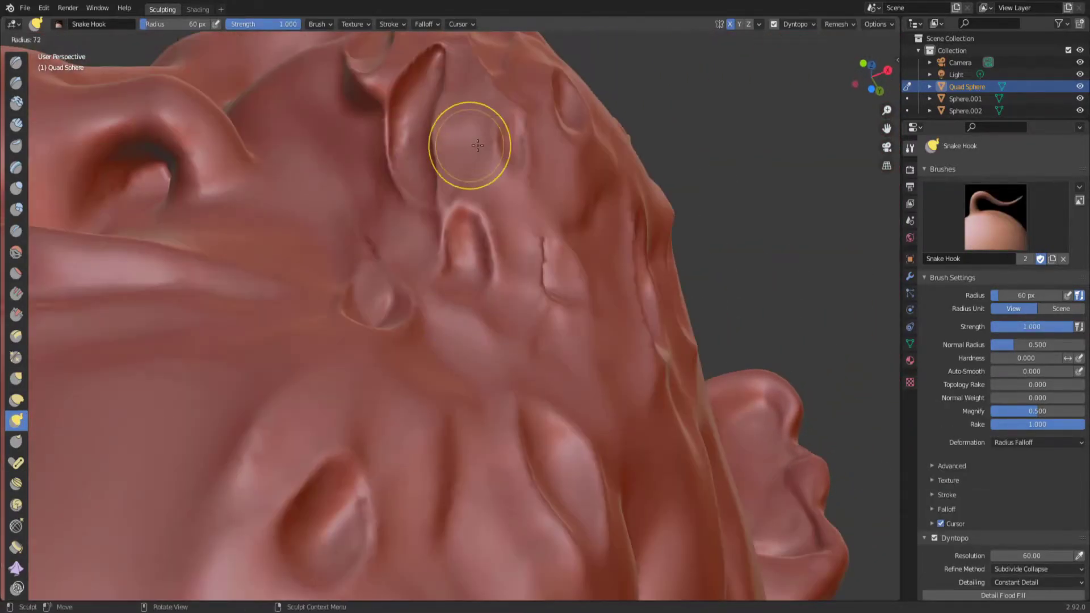
mouse_move(329, 340)
middle_mouse_down()
mouse_move(349, 265)
mouse_move(658, 335)
mouse_move(191, 364)
mouse_move(574, 450)
mouse_move(628, 450)
middle_mouse_up()
scroll(350, 265, "down", 3)
key("f")
left_click(662, 335)
Carve vertical Crease lines on both sides of the chin, orbiting to check them.
scroll(573, 311, "up", 4)
key("shift+c")
left_click_drag(567, 363, 522, 466)
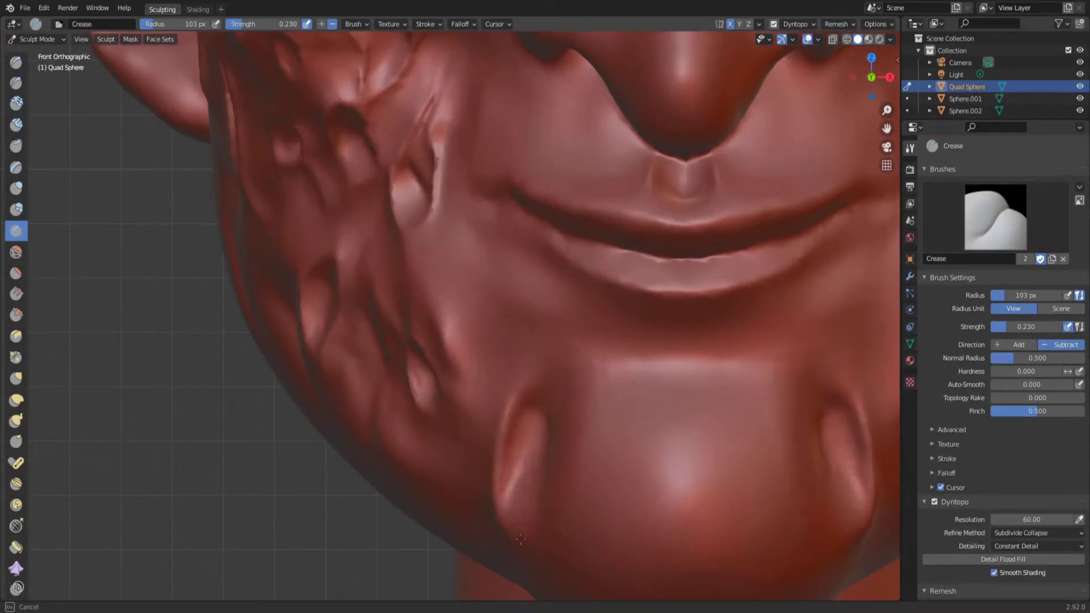
mouse_move(545, 397)
middle_mouse_down()
mouse_move(577, 333)
mouse_move(653, 368)
middle_mouse_up()
left_click_drag(664, 374, 635, 471)
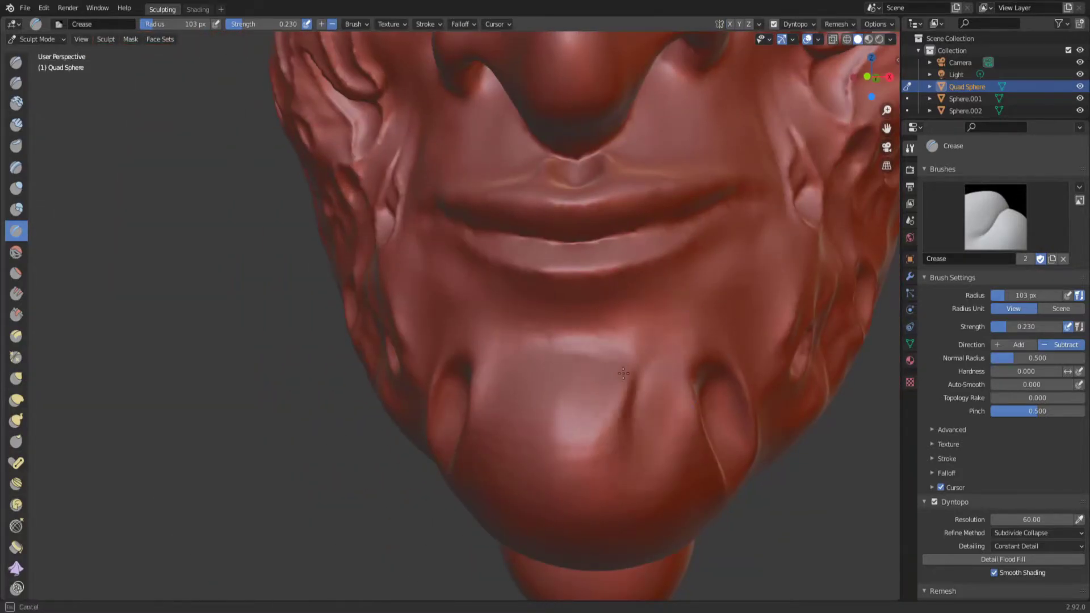
left_click_drag(698, 392, 721, 488)
middle_click_drag(688, 368, 641, 351)
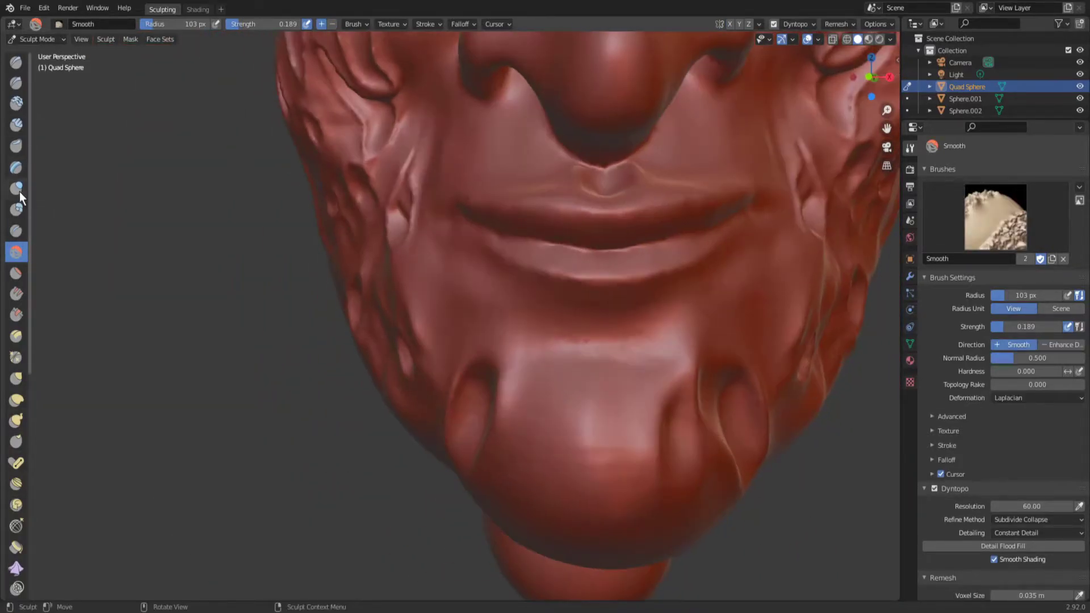
left_click_drag(565, 474, 598, 403)
left_click_drag(619, 306, 544, 409)
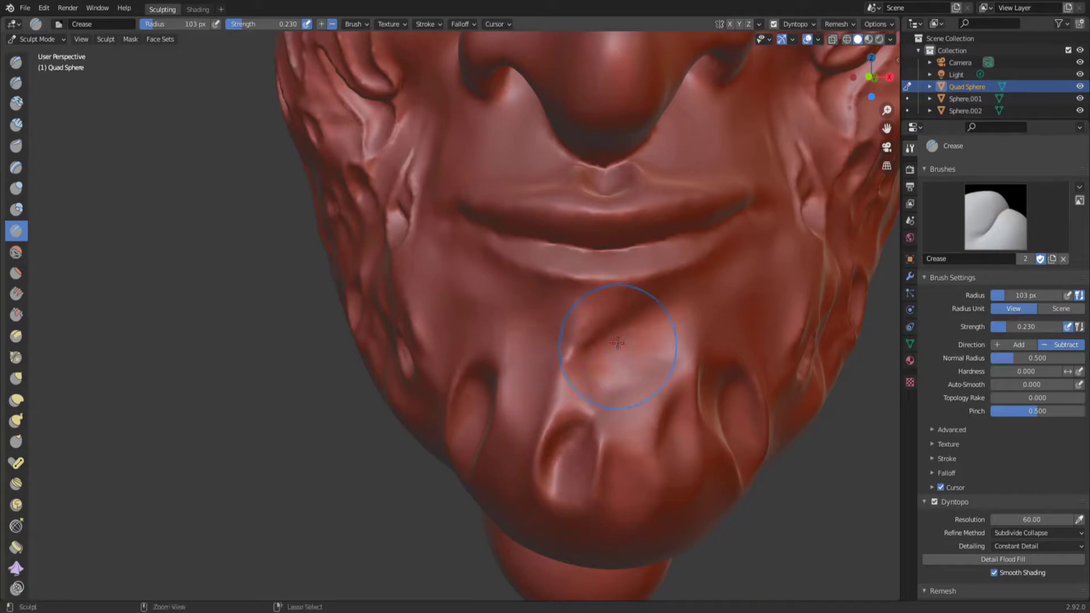
Snap to front view and shrink the Crease brush radius to 22 px.
scroll(595, 418, "down", 5)
key("KP_1")
scroll(595, 418, "up", 5)
left_click_drag(709, 295, 744, 372)
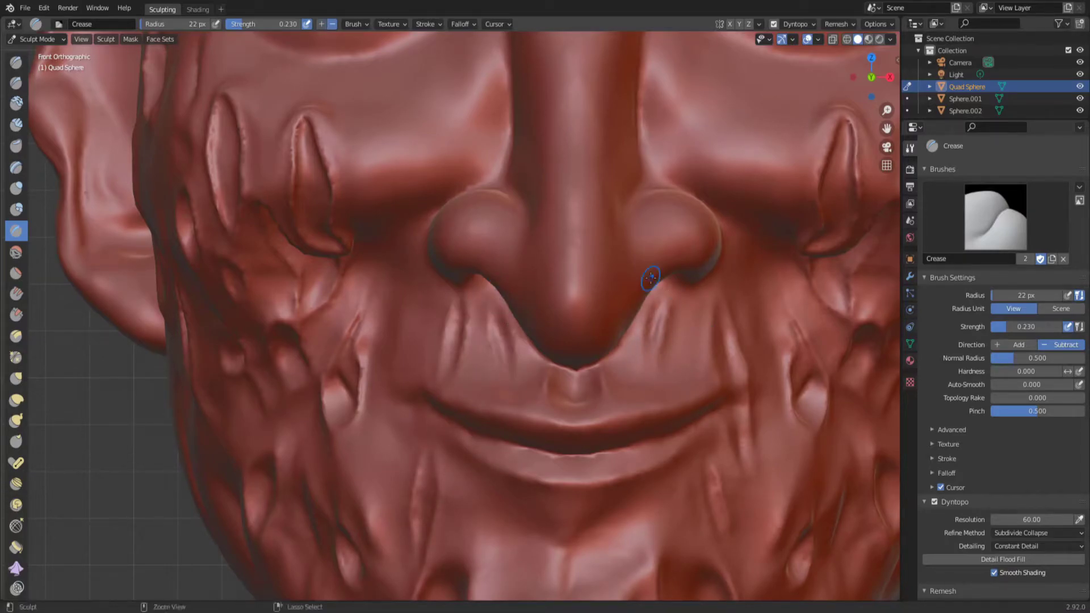
Orbit, pan and zoom around the face to inspect the nose and the central forehead furrow.
middle_click_drag(650, 278, 415, 394, "ctrl")
middle_click_drag(404, 492, 721, 442, "ctrl")
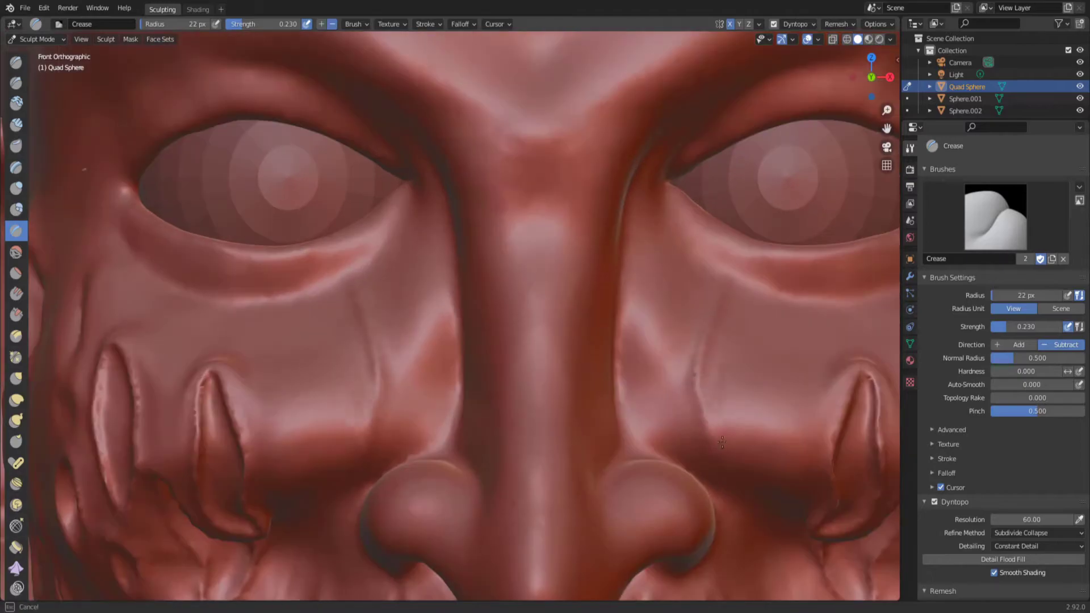
middle_click_drag(823, 302, 686, 382, "ctrl")
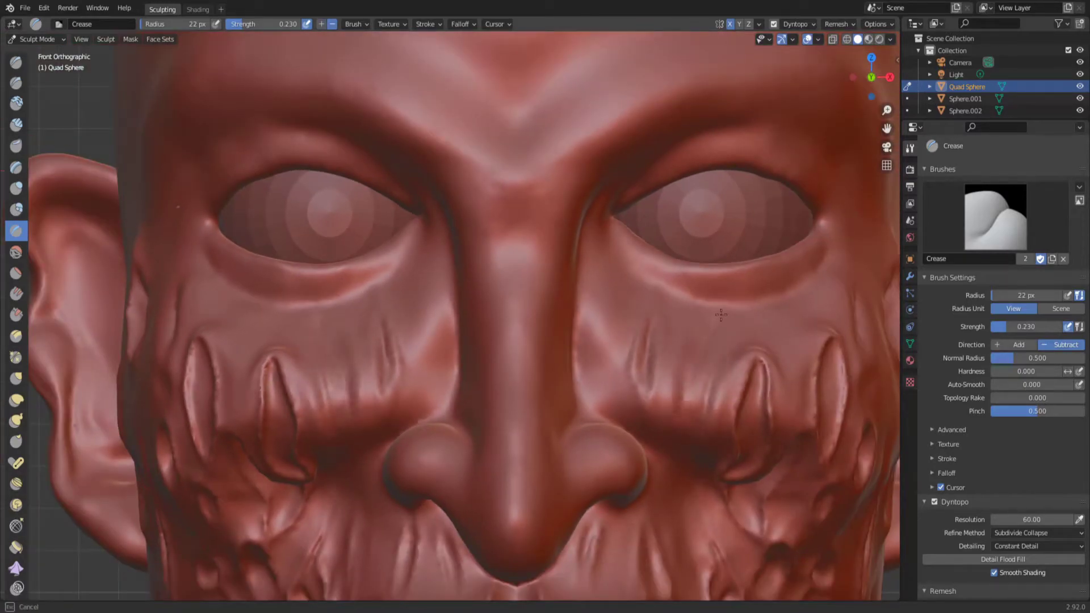
middle_click_drag(718, 308, 426, 503)
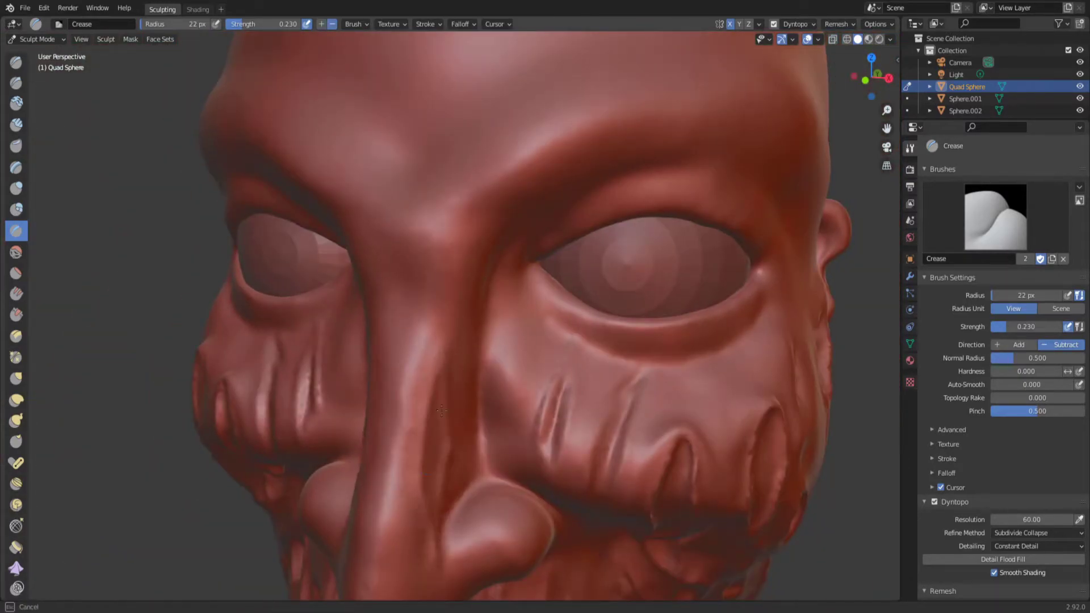
middle_click_drag(442, 410, 564, 218)
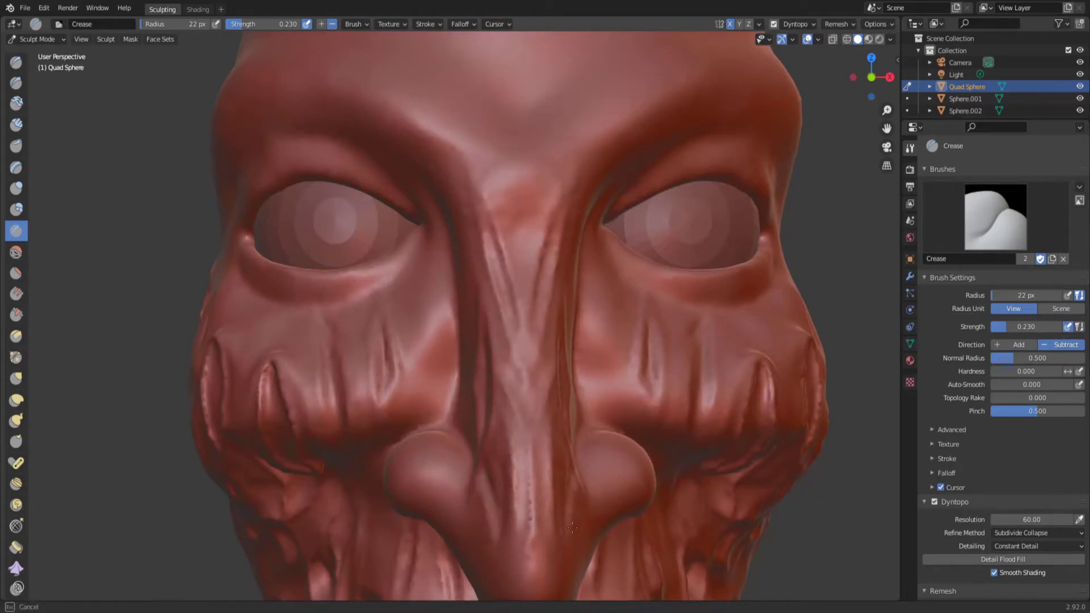
middle_click_drag(572, 526, 613, 354, "shift")
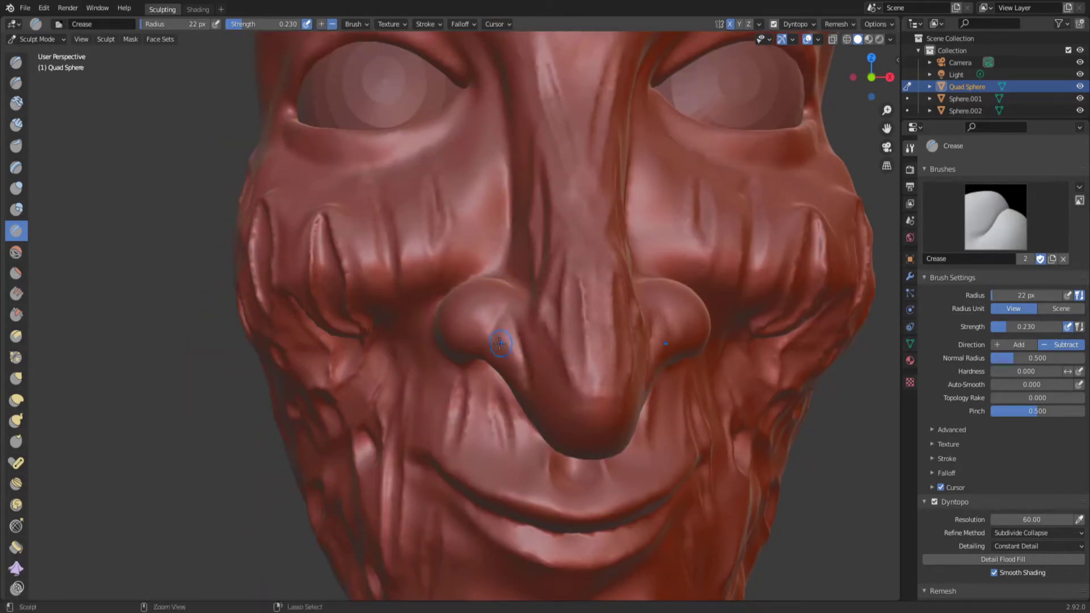
middle_click_drag(513, 341, 516, 273)
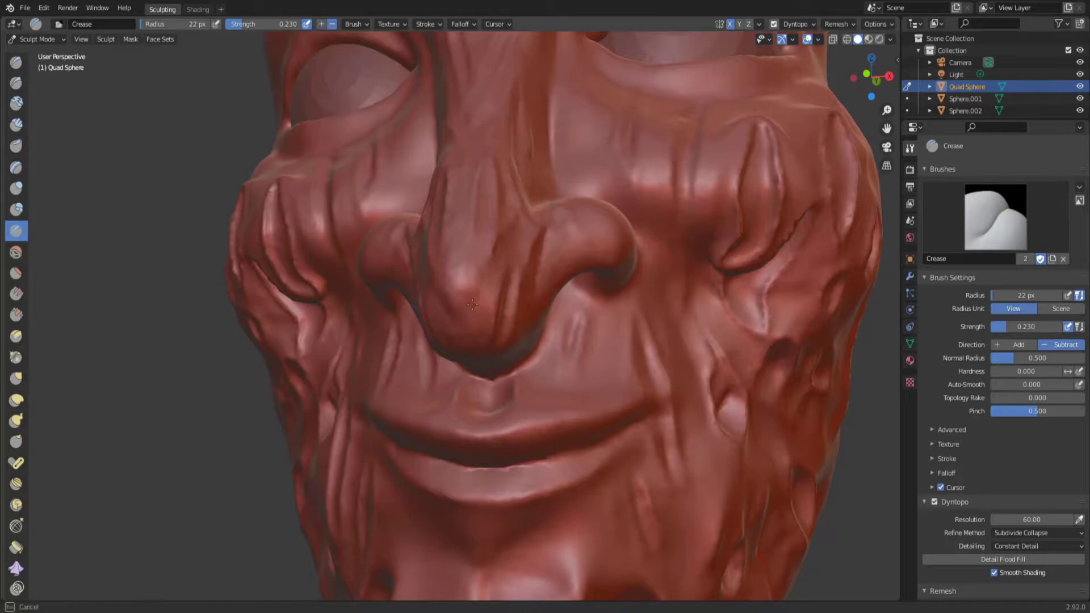
scroll(504, 194, "down", 5)
mouse_move(472, 305)
middle_mouse_down()
mouse_move(505, 194)
mouse_move(599, 121)
middle_mouse_up()
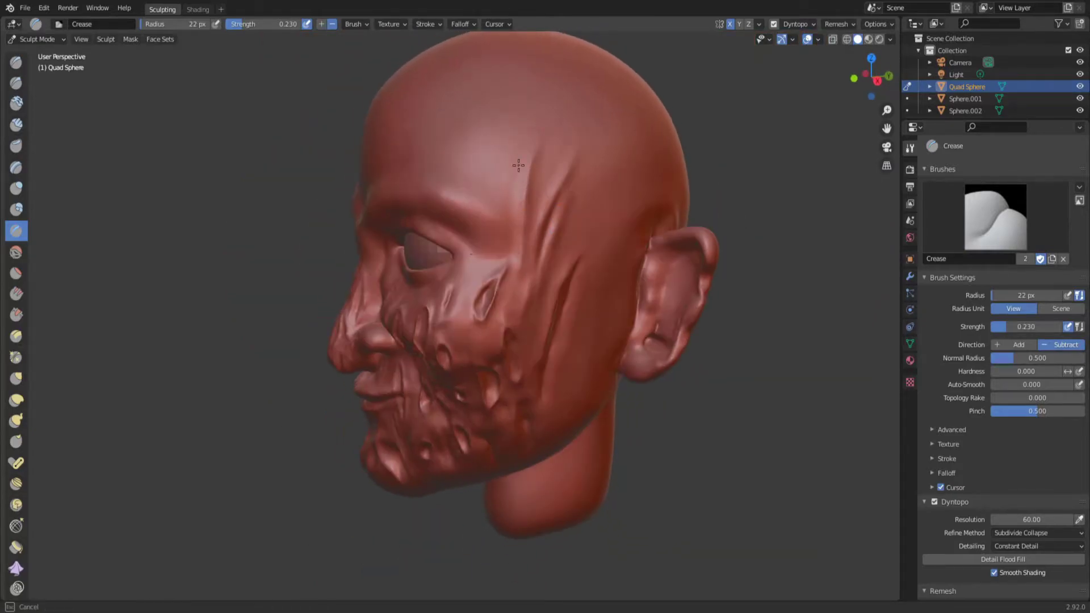
middle_click_drag(578, 198, 511, 165)
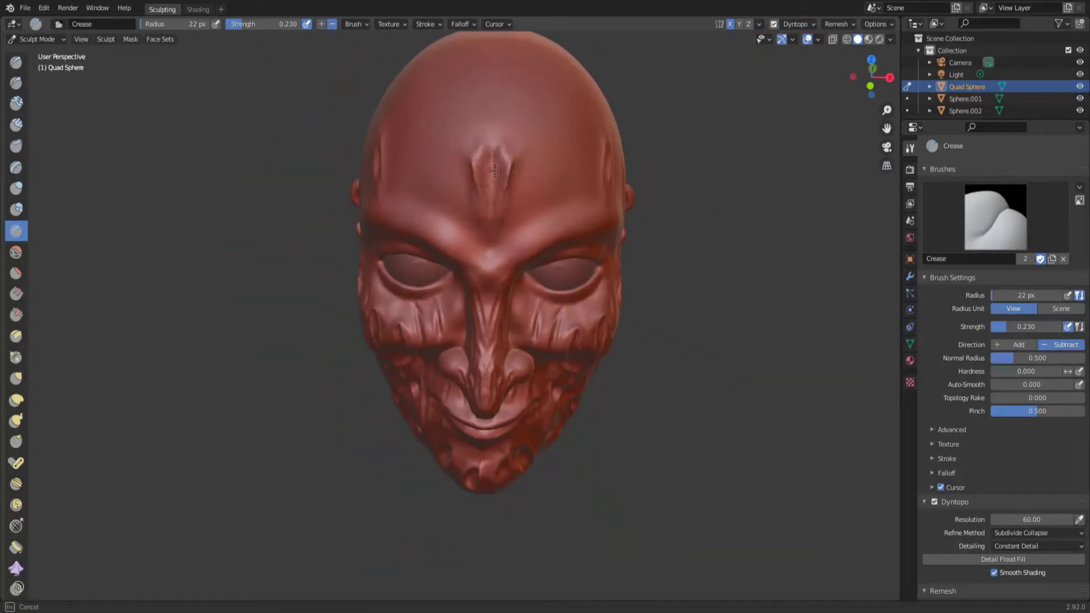
Undo the single forehead crease and orbit around the head to review the forehead.
key("ctrl+z")
key("ctrl+z")
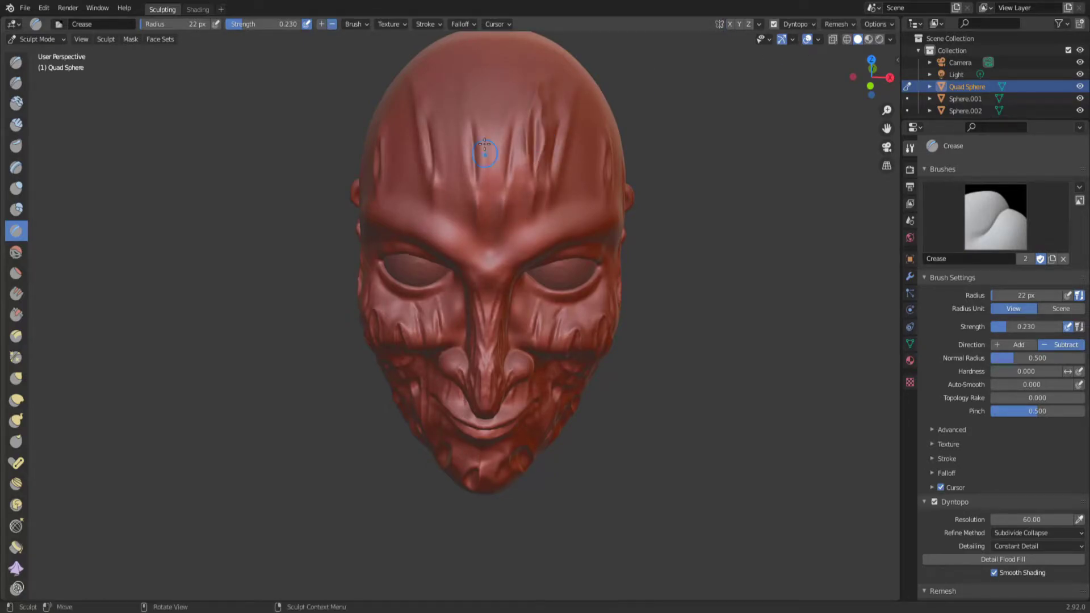
middle_click_drag(471, 96, 426, 202)
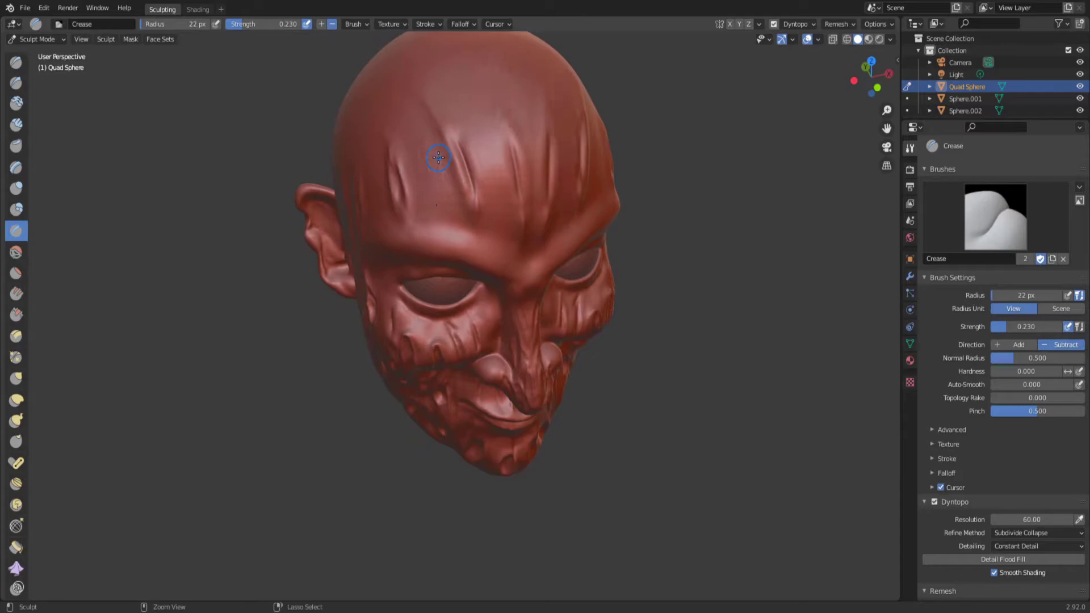
middle_click_drag(438, 158, 552, 121)
middle_click_drag(547, 197, 442, 98)
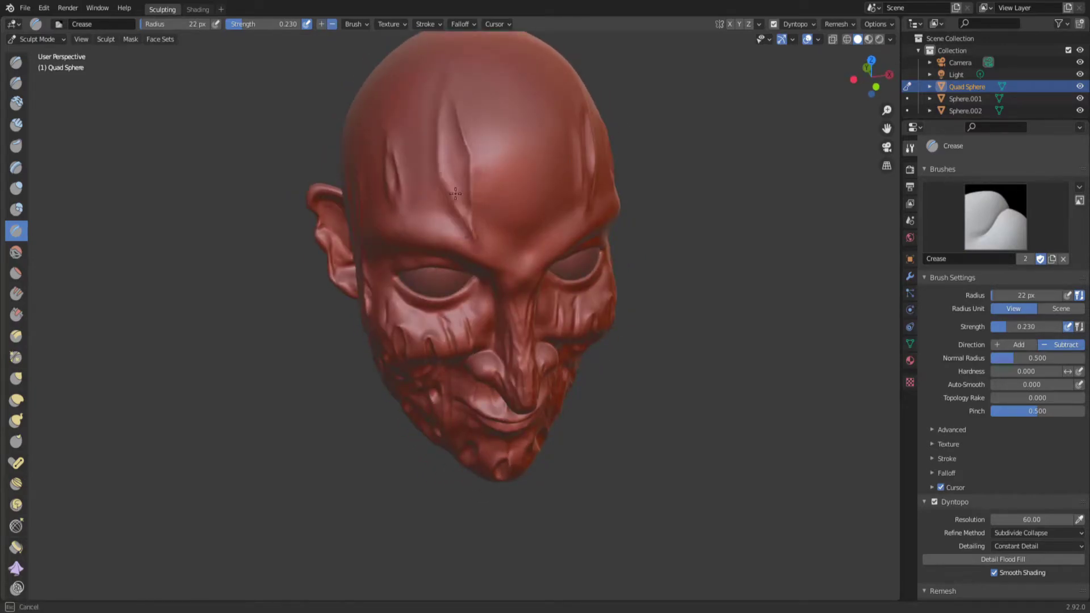
middle_click_drag(455, 194, 505, 201)
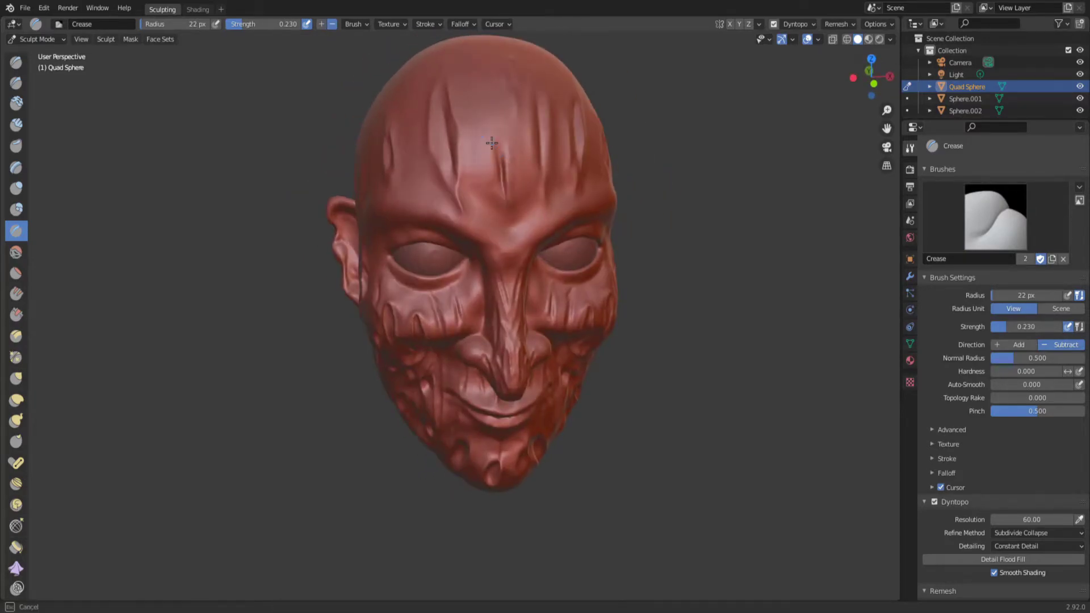
middle_click_drag(492, 142, 466, 157)
mouse_move(474, 68)
middle_mouse_down()
mouse_move(479, 175)
mouse_move(533, 335)
mouse_move(493, 304)
middle_mouse_up()
mouse_move(518, 378)
middle_mouse_down()
mouse_move(662, 316)
mouse_move(498, 389)
mouse_move(510, 469)
mouse_move(538, 498)
mouse_move(522, 442)
mouse_move(425, 368)
middle_mouse_up()
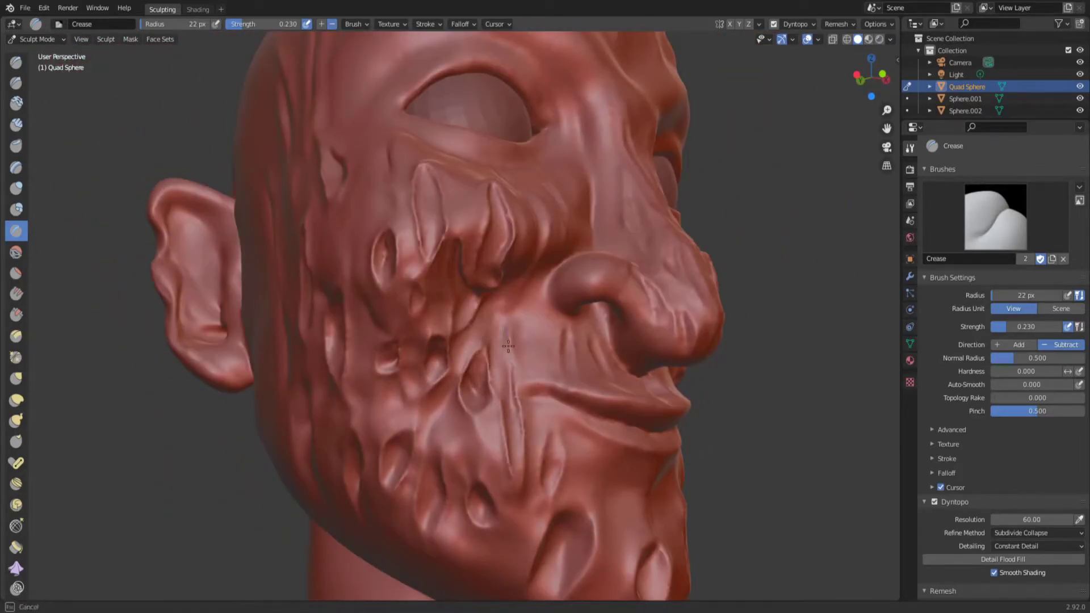
Orbit from the side and top of the head to a close frontal view of the forehead.
middle_click_drag(508, 346, 568, 267)
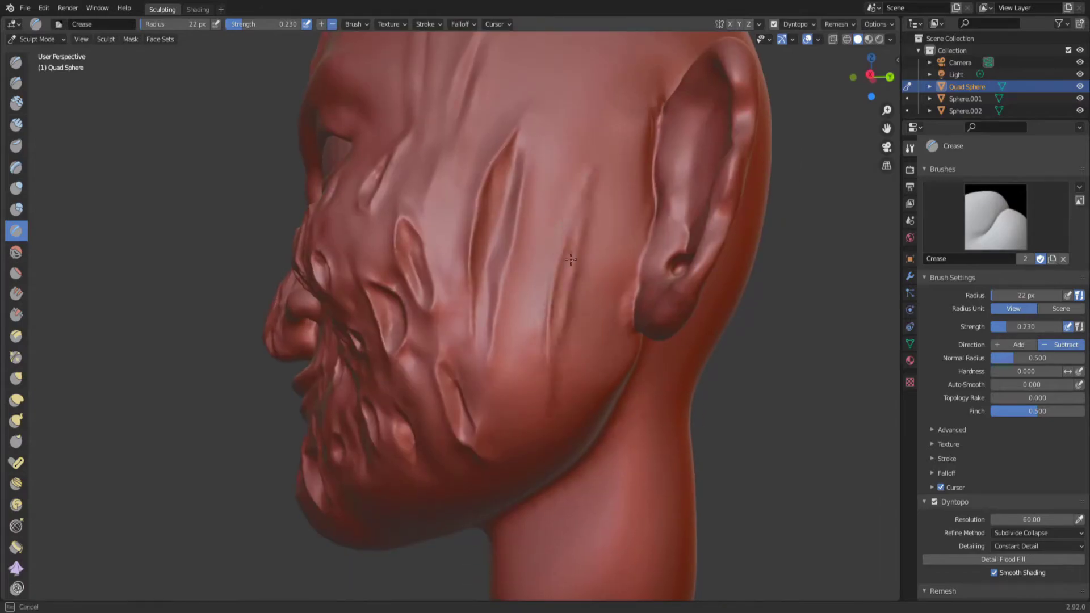
mouse_move(528, 342)
middle_mouse_down()
mouse_move(571, 315)
mouse_move(489, 344)
middle_mouse_up()
mouse_move(483, 304)
middle_mouse_down()
mouse_move(545, 310)
mouse_move(448, 308)
mouse_move(470, 266)
middle_mouse_up()
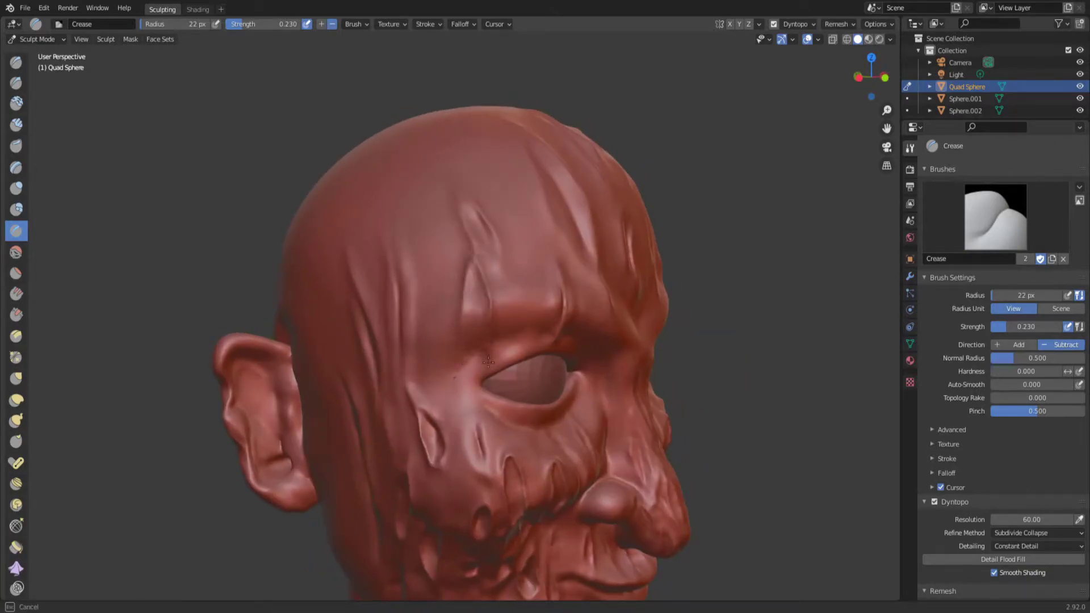
middle_click_drag(488, 361, 510, 389)
scroll(510, 389, "down", 3)
scroll(506, 203, "up", 5)
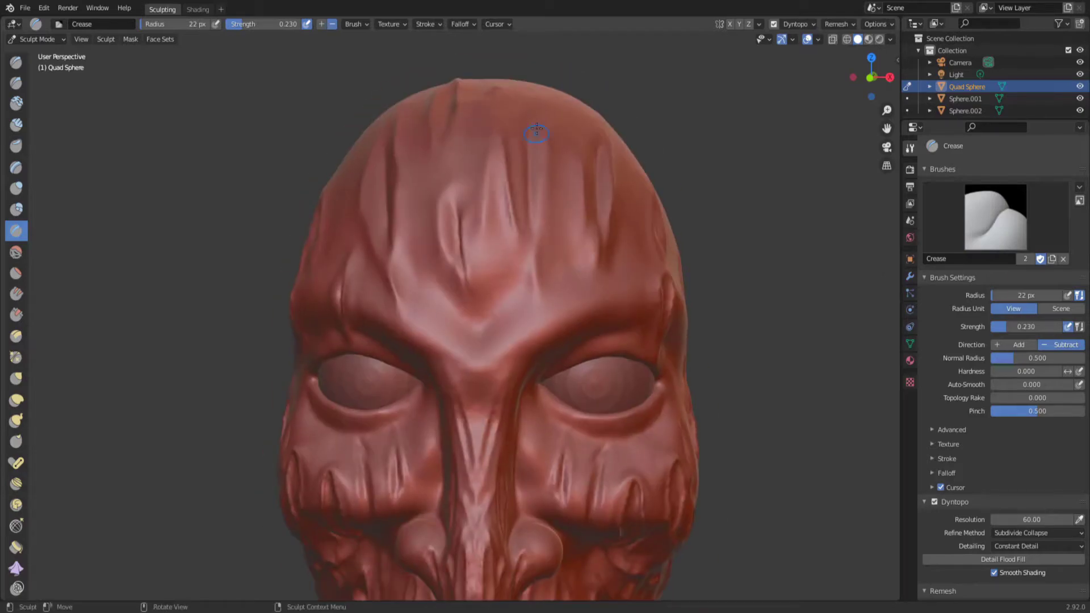
Smooth rough spots on the brow, then return to Crease for mouth detailing in front view.
left_click(16, 251)
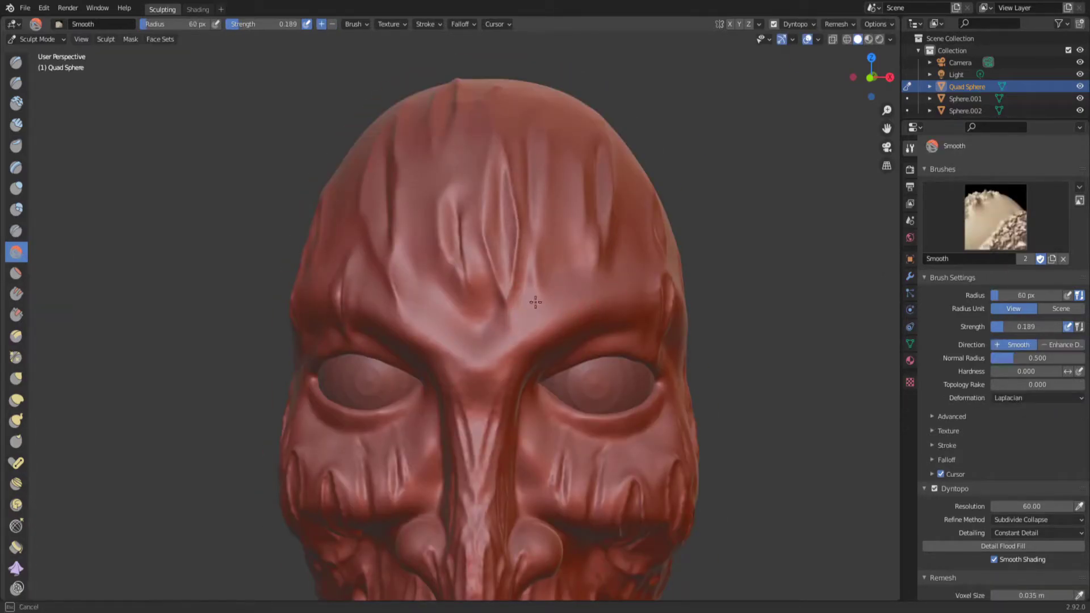
key("KP_1")
scroll(538, 494, "up", 5)
key("shift+c")
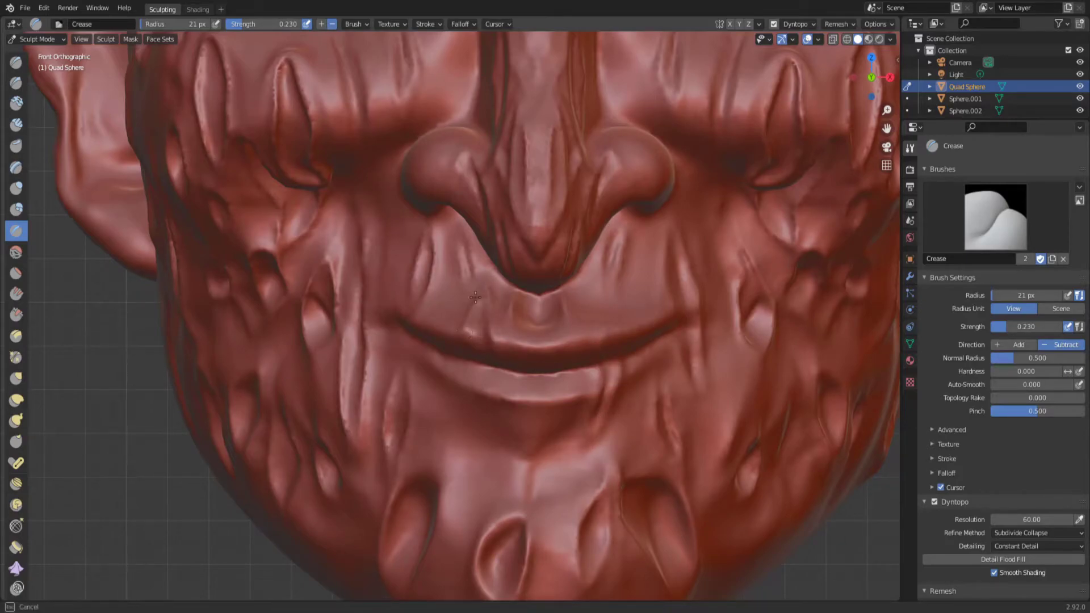
middle_click_drag(475, 296, 511, 113, "shift")
scroll(567, 256, "down", 2)
scroll(567, 256, "down", 3)
Orbit around the side and back of the head, then return to front view.
scroll(751, 299, "up", 5)
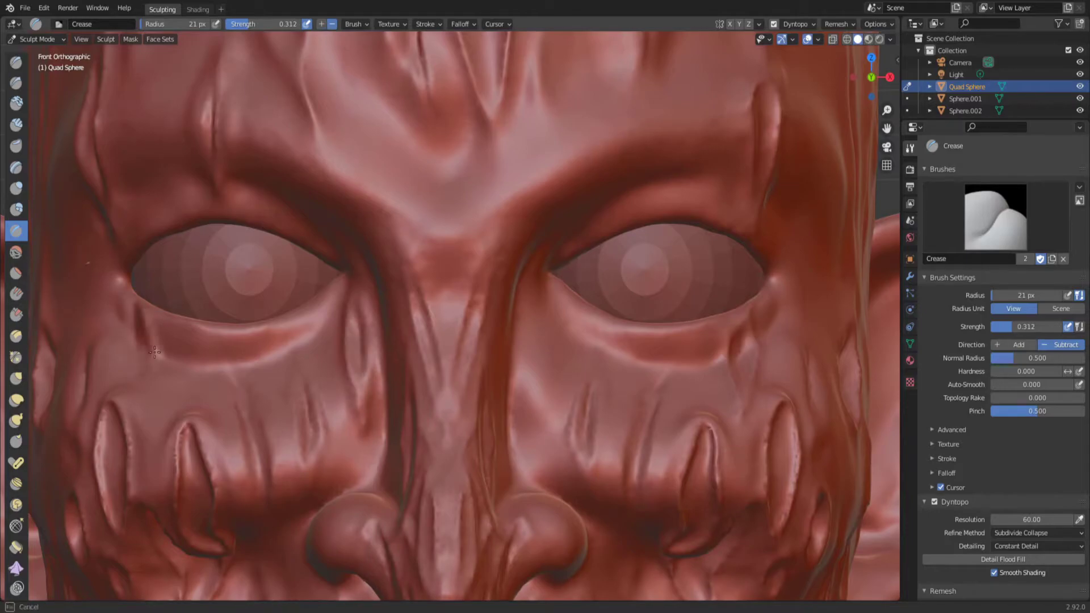
scroll(279, 170, "down", 4)
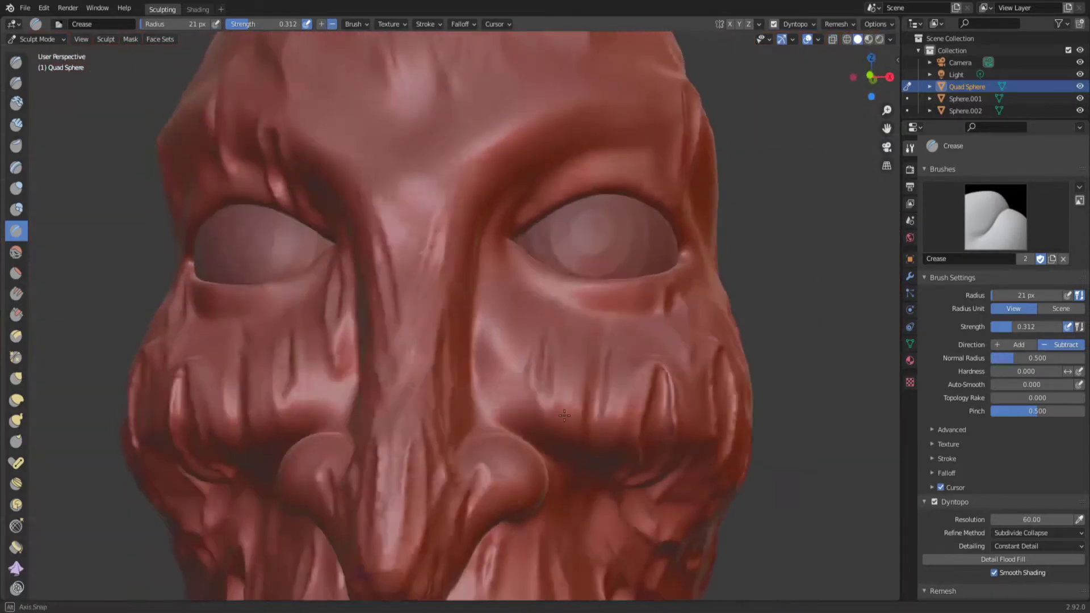
middle_click_drag(279, 170, 430, 344)
scroll(429, 343, "down", 2)
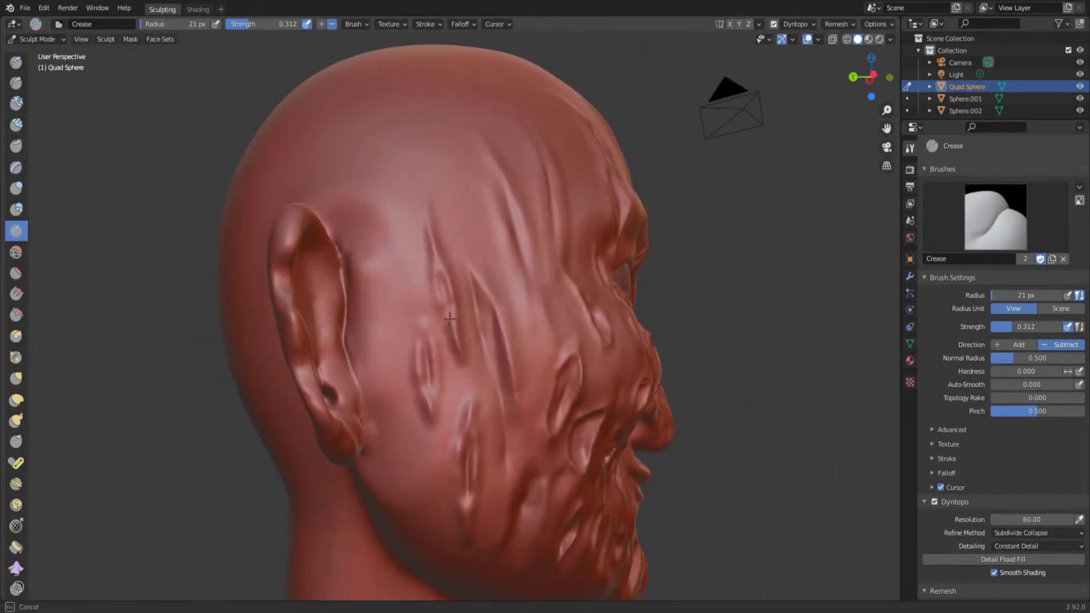
middle_click_drag(445, 253, 554, 442)
key("KP_1")
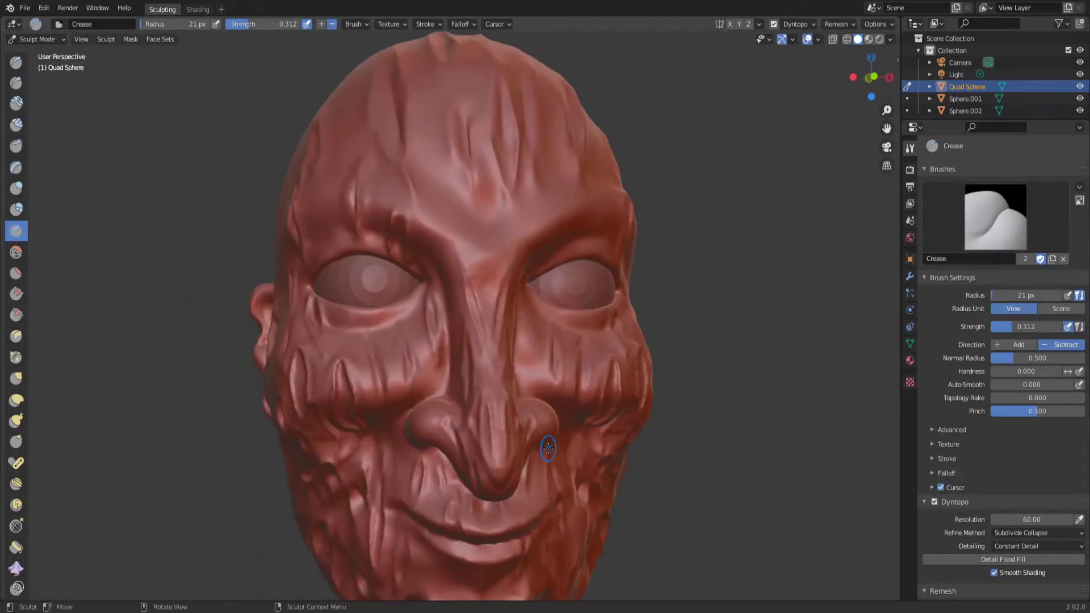
Extend the wrinkle creases over the temples and crown, orbiting around the skull.
middle_click_drag(486, 92, 433, 247)
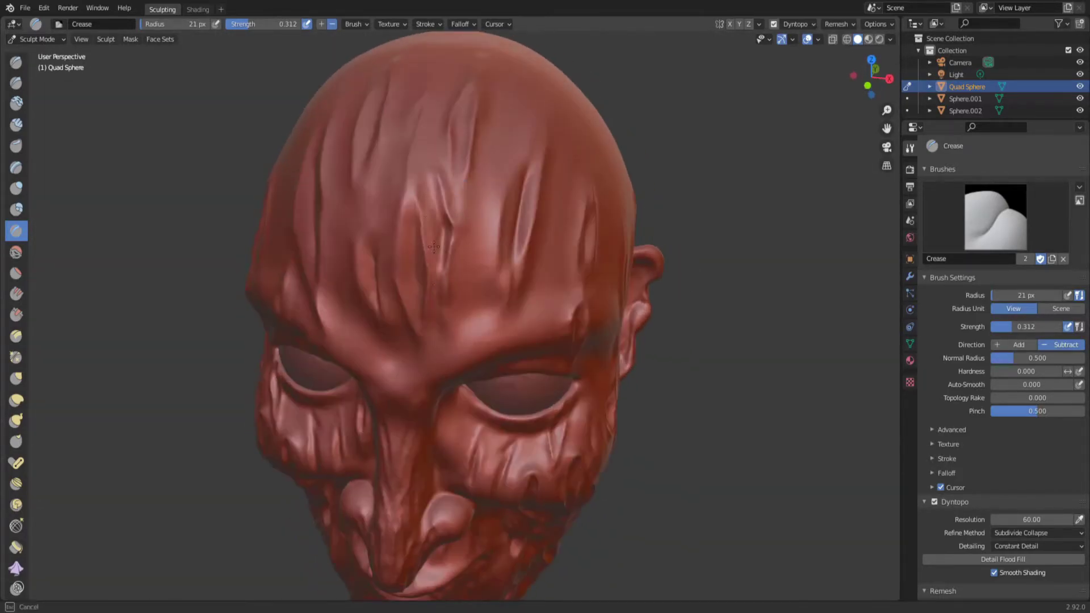
middle_click_drag(450, 164, 550, 131)
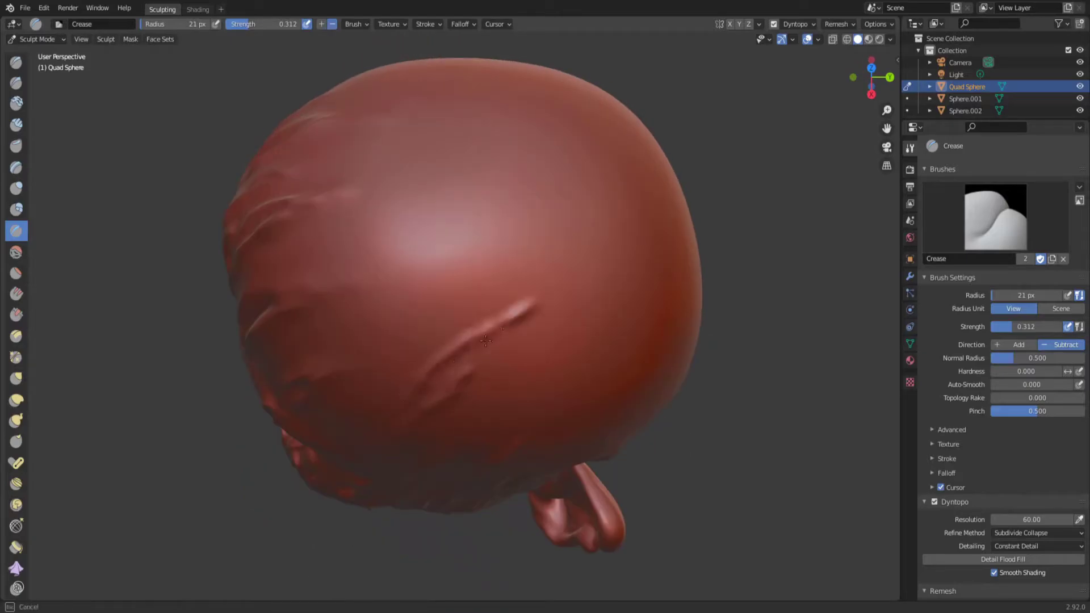
middle_click_drag(576, 192, 489, 162)
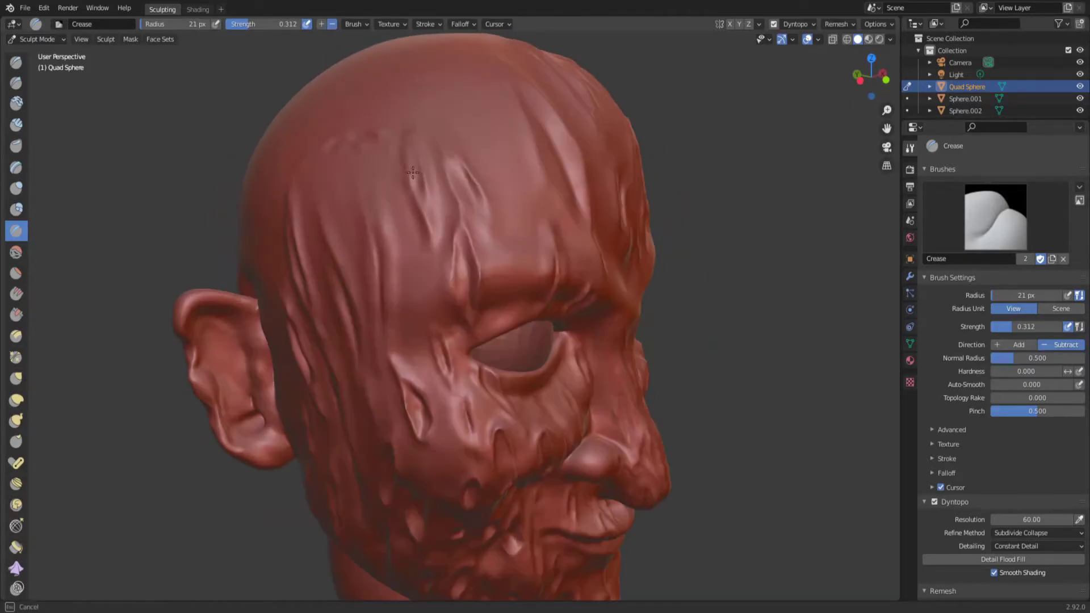
mouse_move(443, 78)
middle_mouse_down()
mouse_move(415, 261)
mouse_move(499, 189)
mouse_move(475, 291)
mouse_move(481, 166)
middle_mouse_up()
mouse_move(448, 201)
middle_mouse_down()
mouse_move(522, 461)
mouse_move(518, 448)
middle_mouse_up()
key("KP_1")
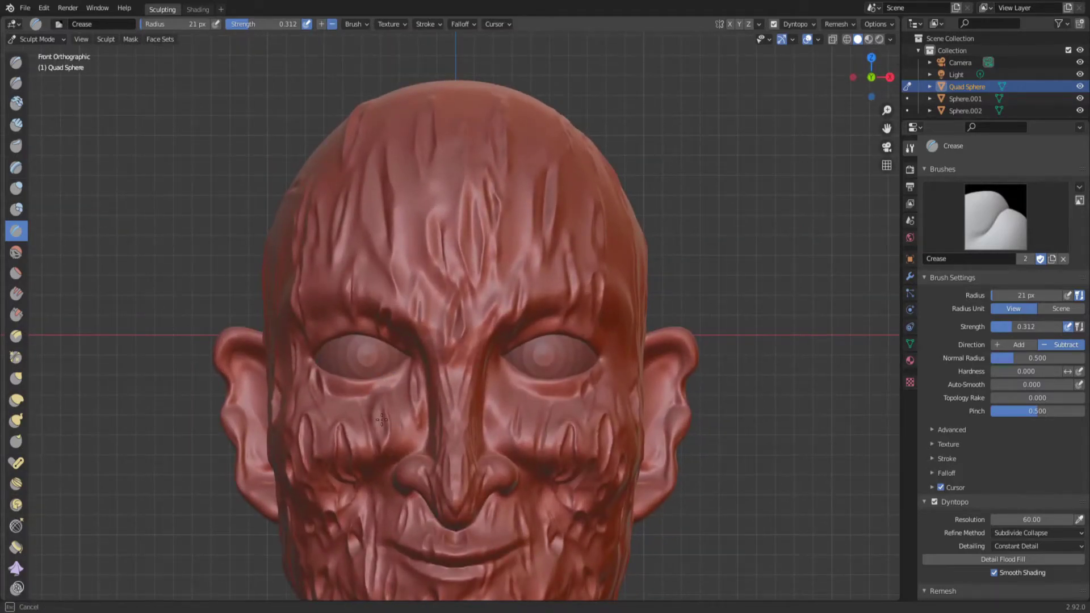
mouse_move(381, 420)
middle_mouse_down()
mouse_move(567, 430)
mouse_move(484, 335)
mouse_move(534, 224)
middle_mouse_up()
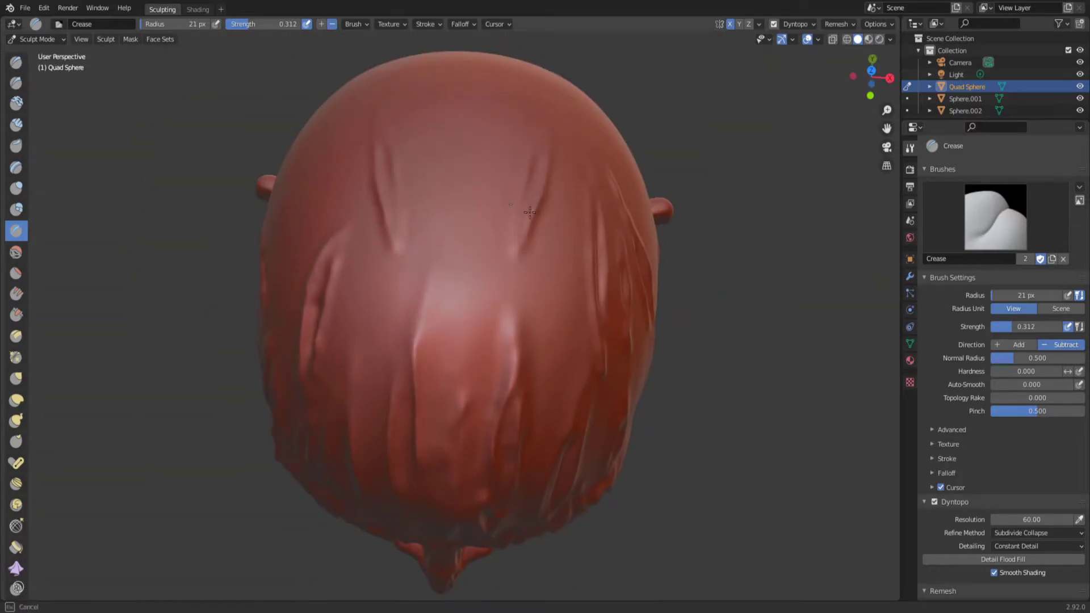
Carve mirrored Crease grooves on the back of the skull.
middle_click_drag(541, 280, 443, 280)
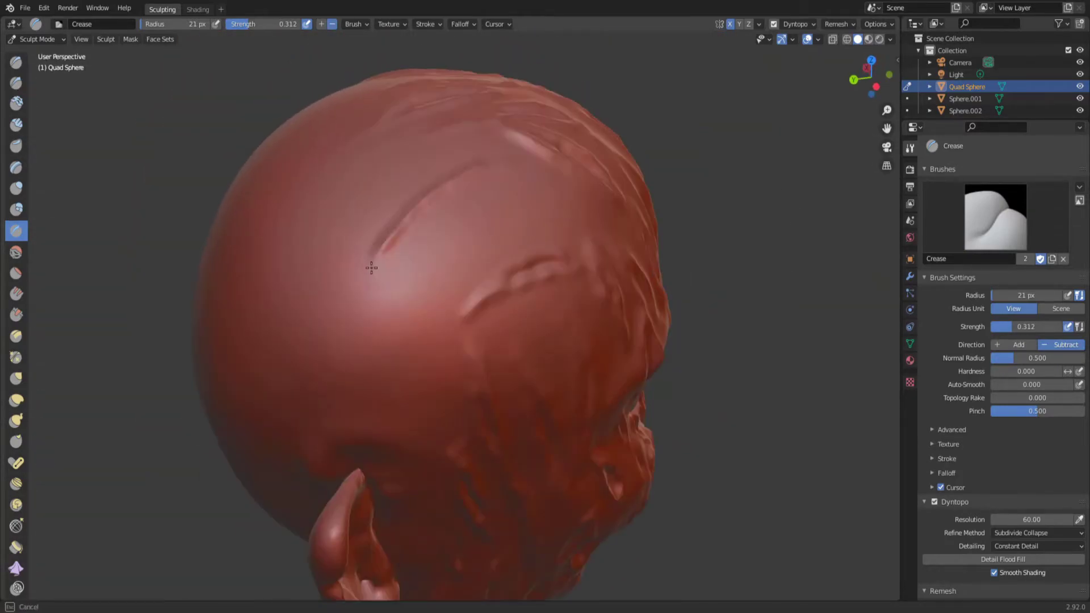
middle_click_drag(404, 304, 427, 437)
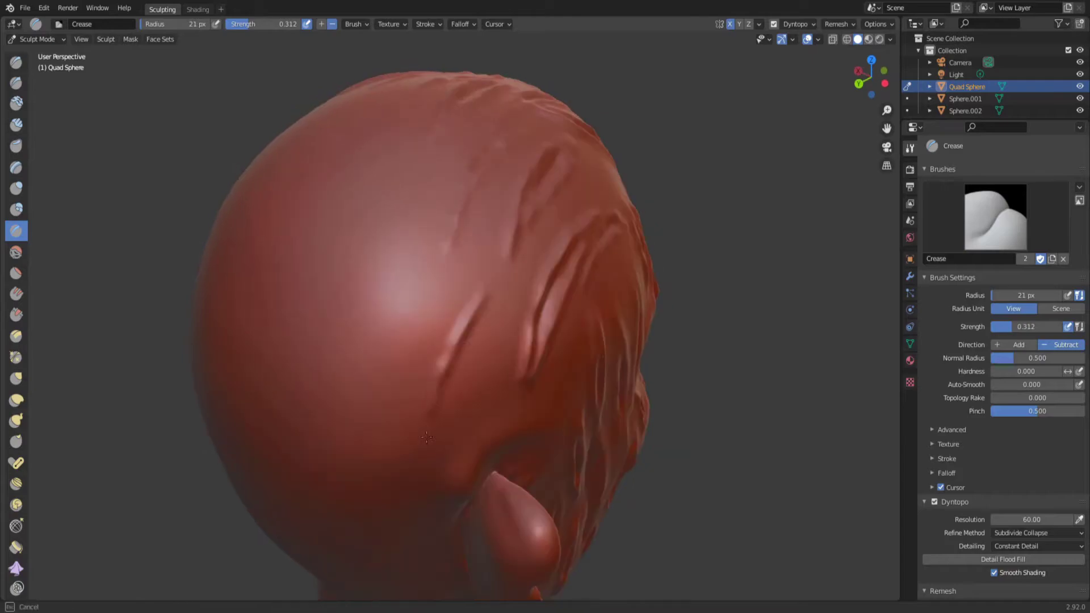
middle_click_drag(478, 322, 572, 284)
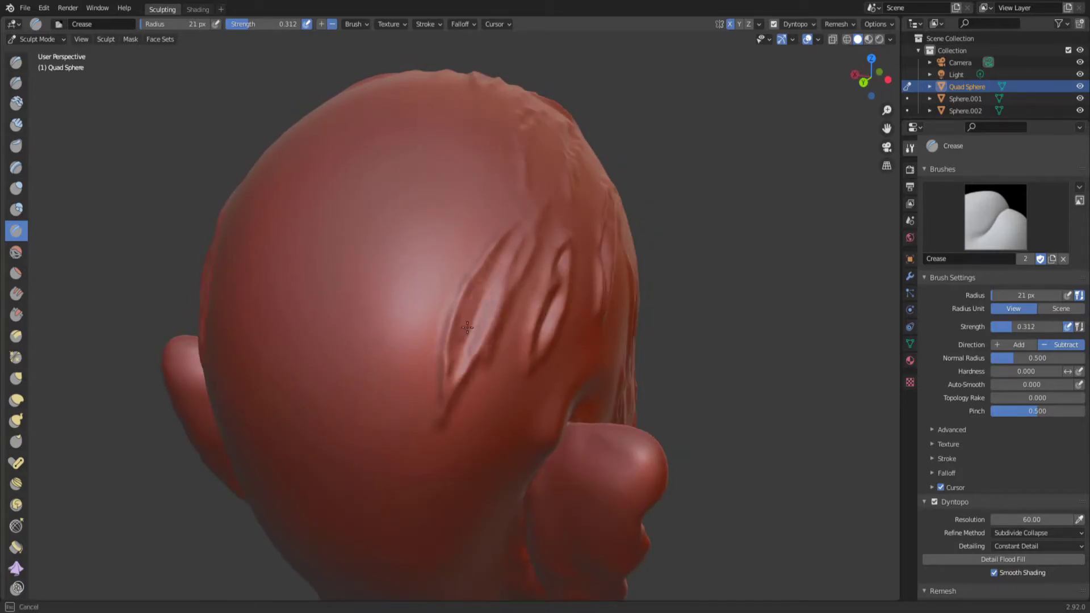
middle_click_drag(466, 326, 500, 161)
left_click_drag(494, 279, 500, 329)
left_click_drag(474, 221, 458, 359)
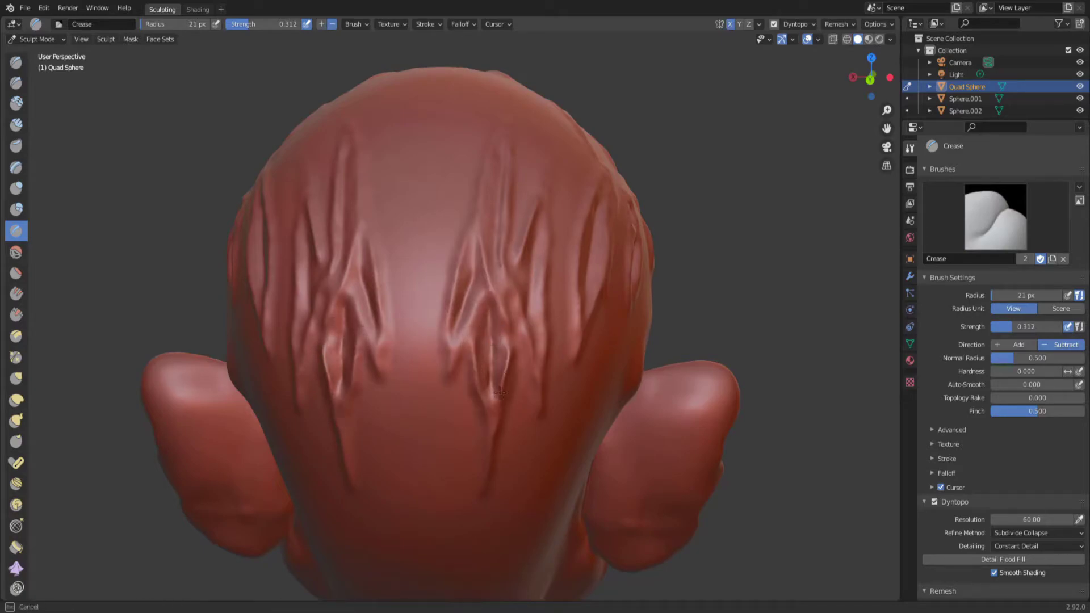
Orbit around the ear side and over the top-back of the head.
mouse_move(510, 523)
middle_mouse_down()
mouse_move(370, 214)
mouse_move(475, 307)
middle_mouse_up()
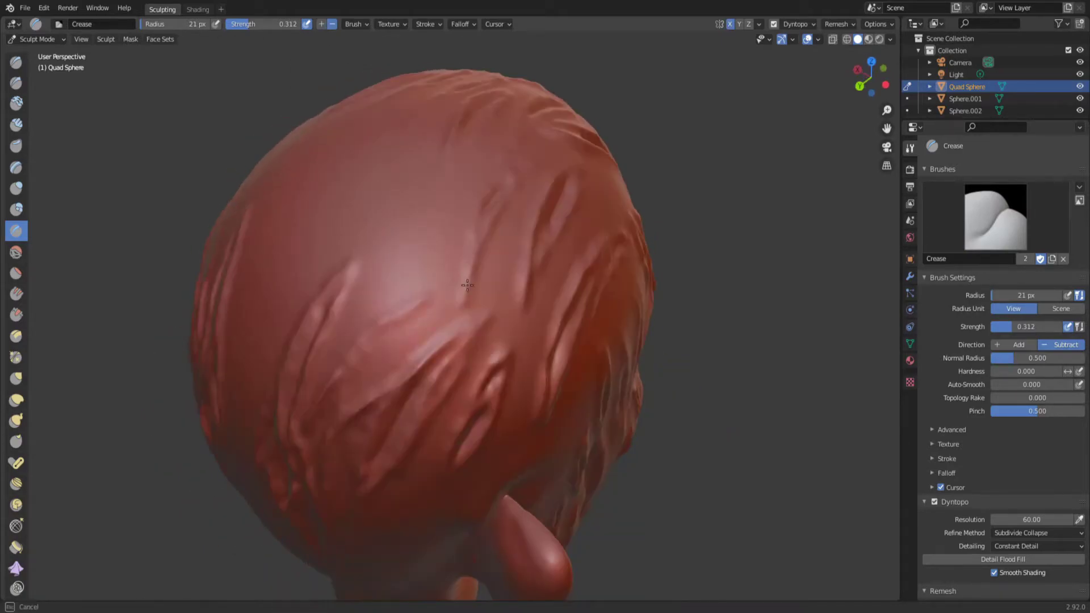
mouse_move(405, 266)
middle_mouse_down()
mouse_move(524, 264)
mouse_move(529, 240)
middle_mouse_up()
middle_click_drag(570, 396, 358, 209)
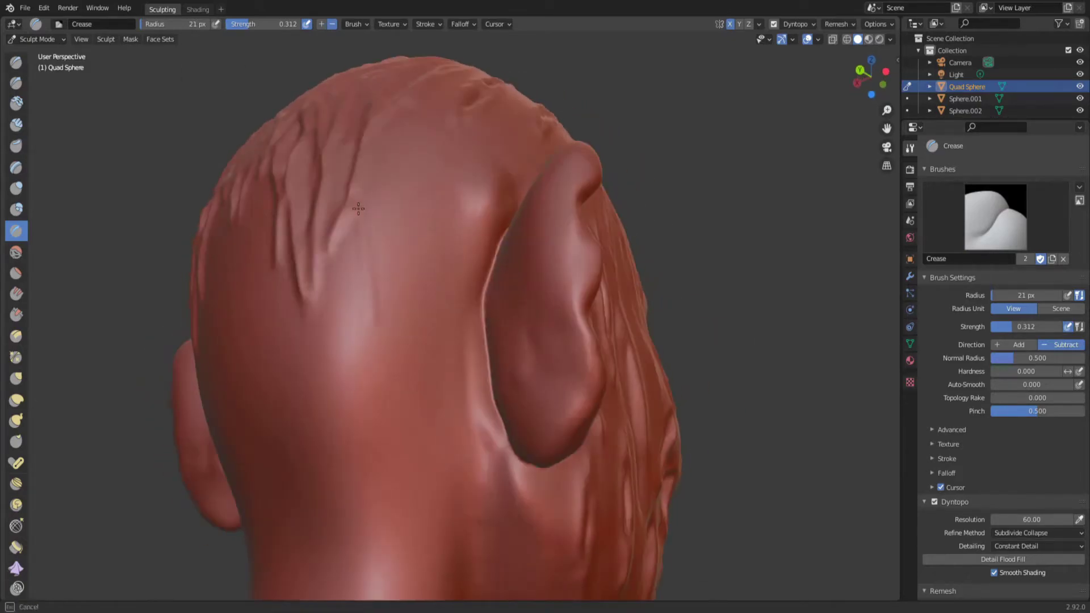
middle_click_drag(424, 297, 464, 283)
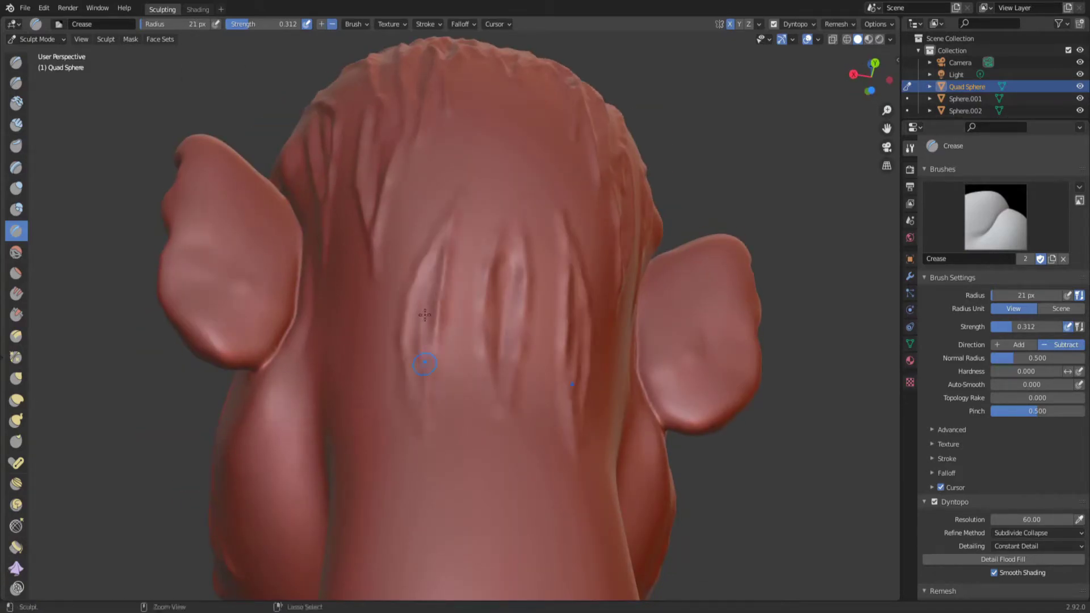
mouse_move(484, 185)
middle_mouse_down()
mouse_move(433, 505)
mouse_move(532, 320)
middle_mouse_up()
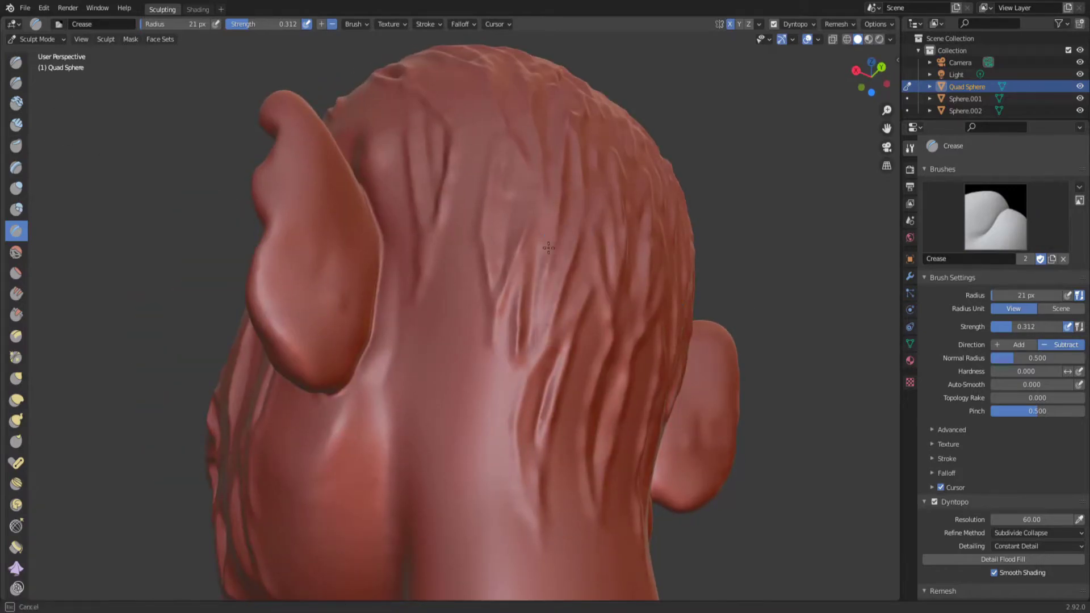
middle_click_drag(548, 247, 606, 320)
Carve Crease grooves across the top of the head, checking from the back and front.
middle_click_drag(632, 375, 526, 467)
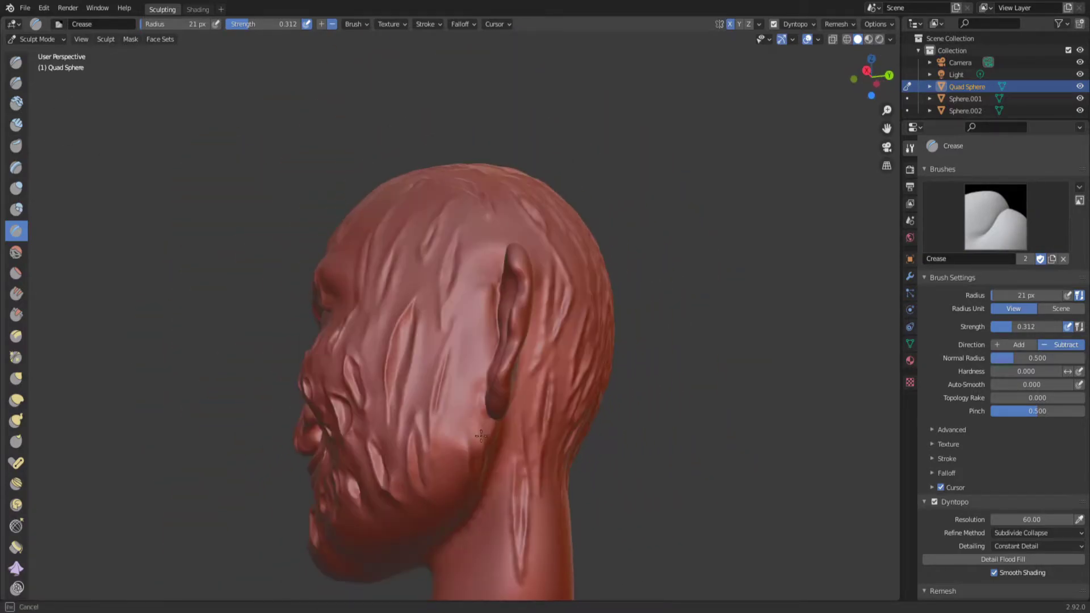
middle_click_drag(497, 560, 515, 526)
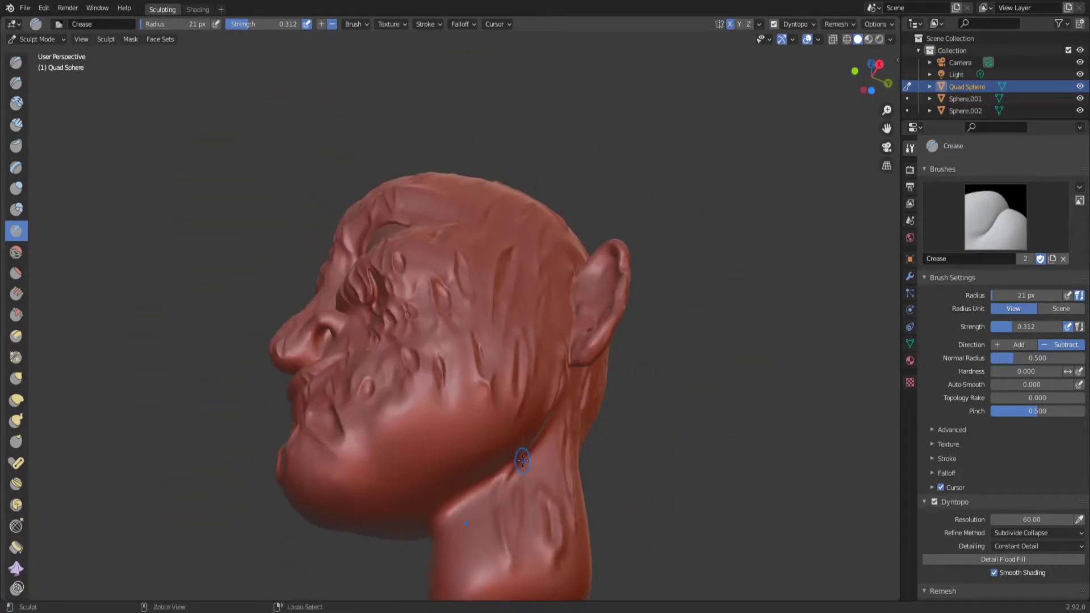
middle_click_drag(560, 500, 594, 500)
middle_click_drag(474, 374, 446, 278)
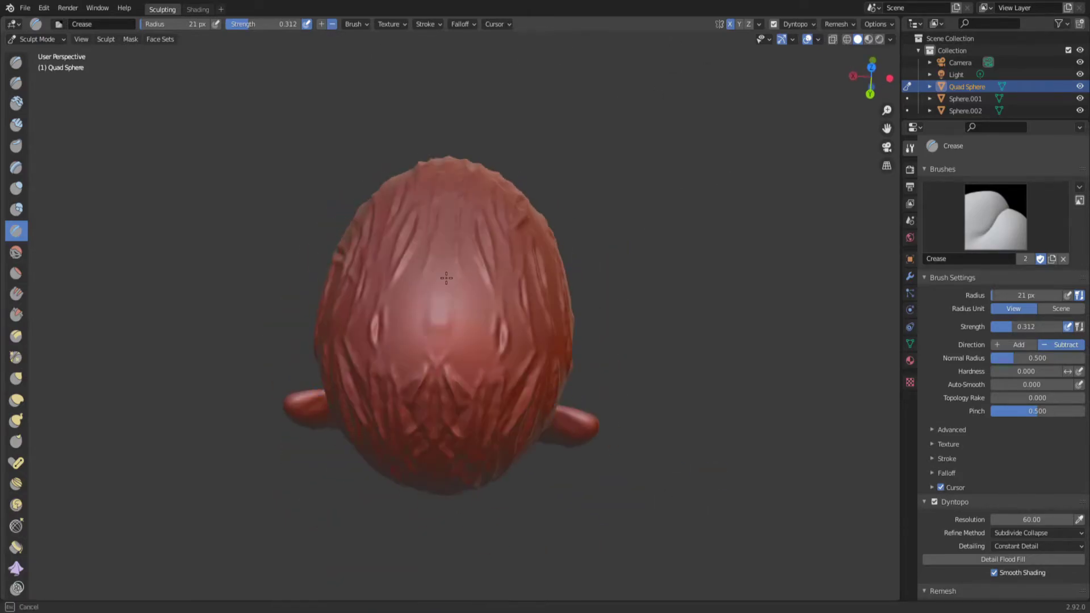
scroll(414, 337, "up", 3)
left_click_drag(397, 256, 397, 409)
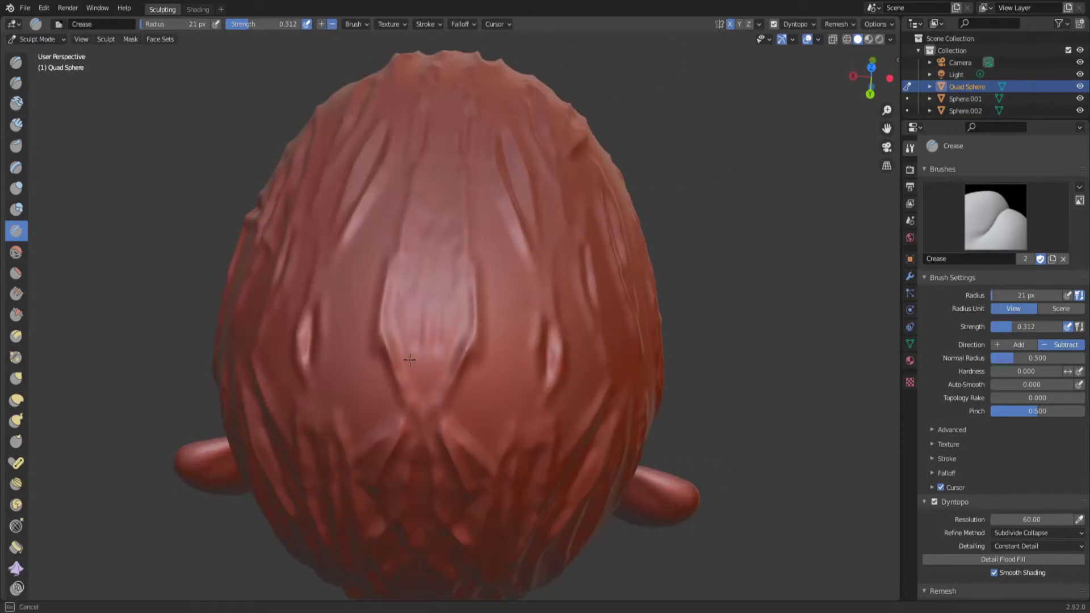
middle_click_drag(431, 341, 601, 294)
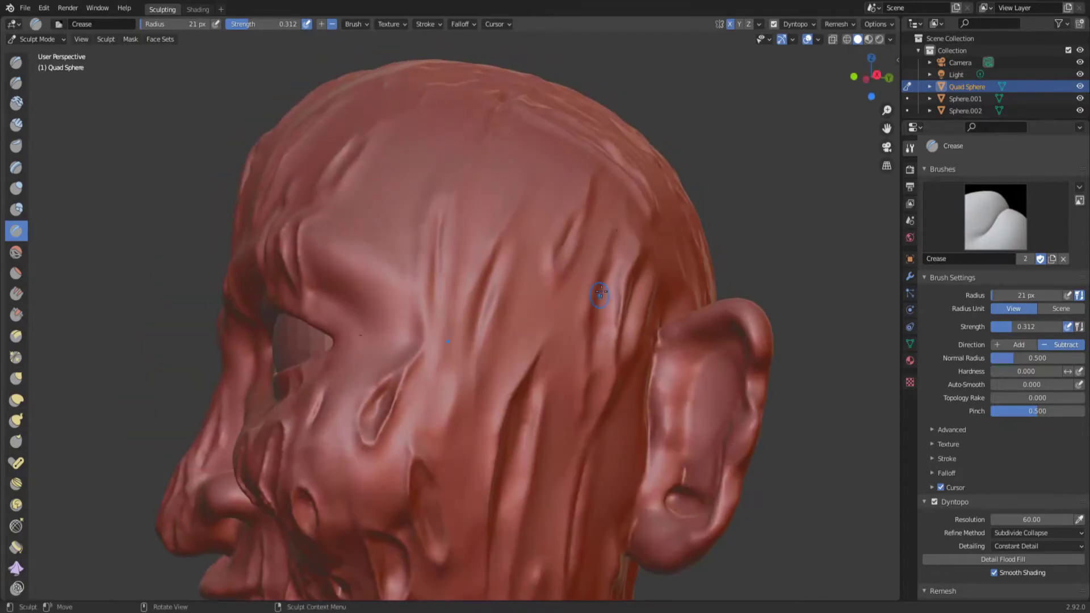
middle_click_drag(323, 220, 414, 158)
Change the viewport shading from red clay to a grey matcap in front view.
key("KP_1")
scroll(414, 157, "down", 3)
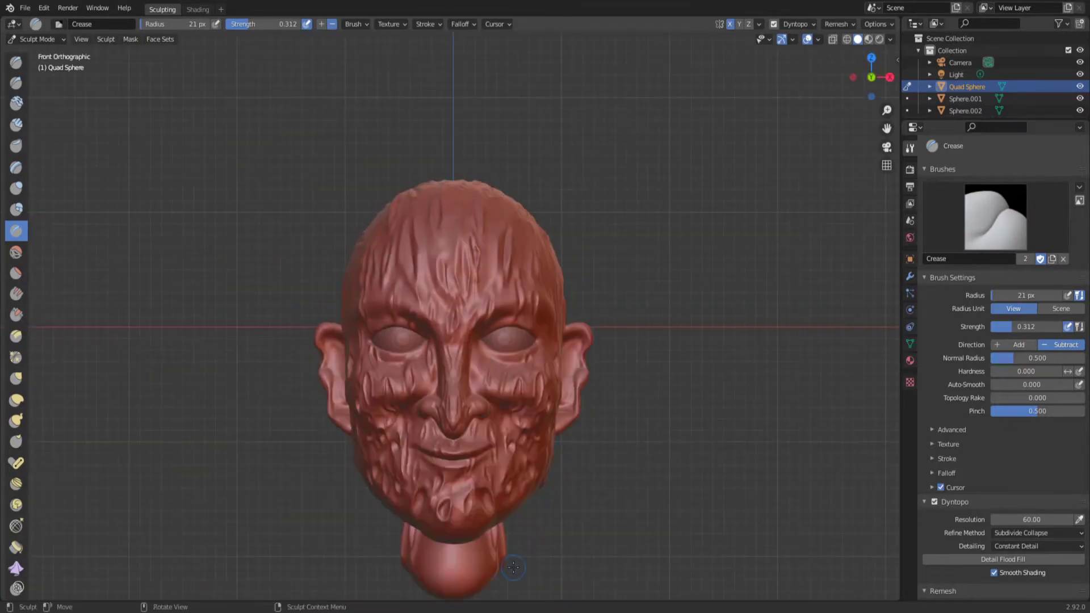
left_click(889, 39)
left_click(880, 121)
left_click(689, 165)
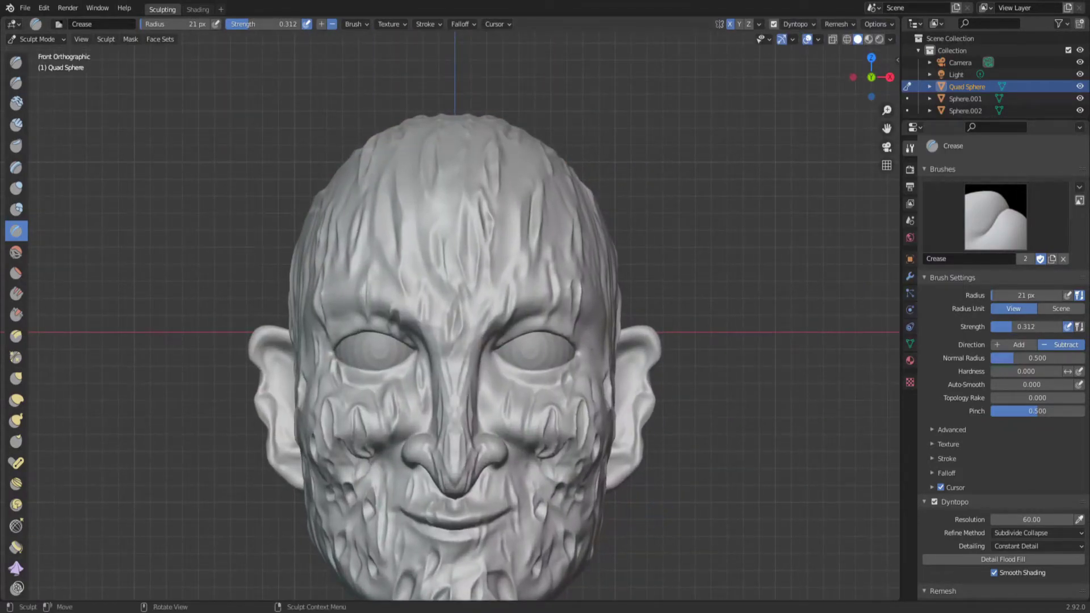
Orbit to an angled view and select the standard Draw brush.
middle_click_drag(531, 449, 554, 530)
key("x")
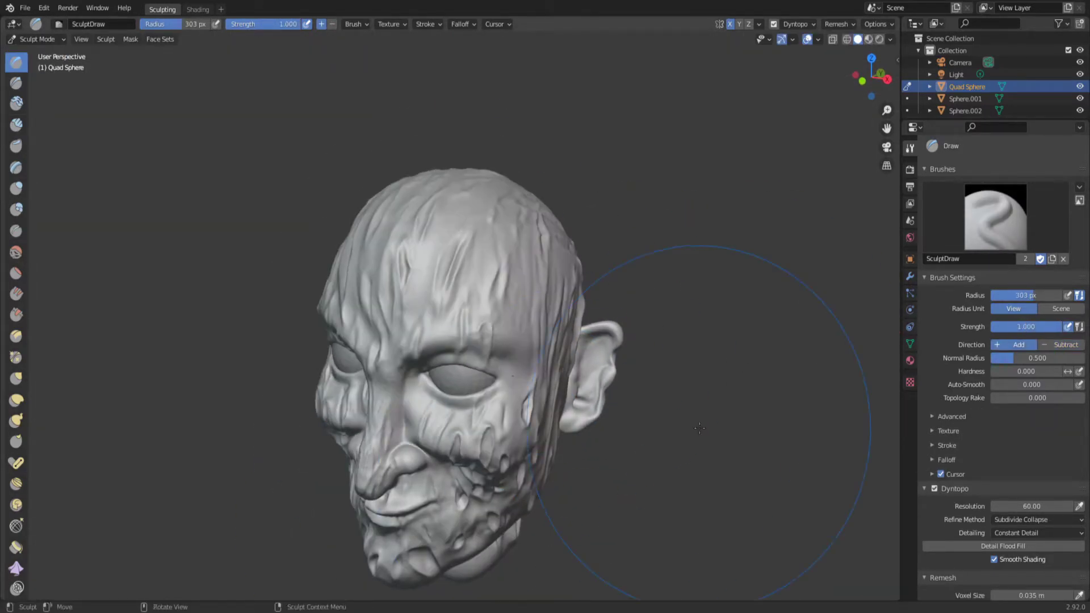
key("shift+a")
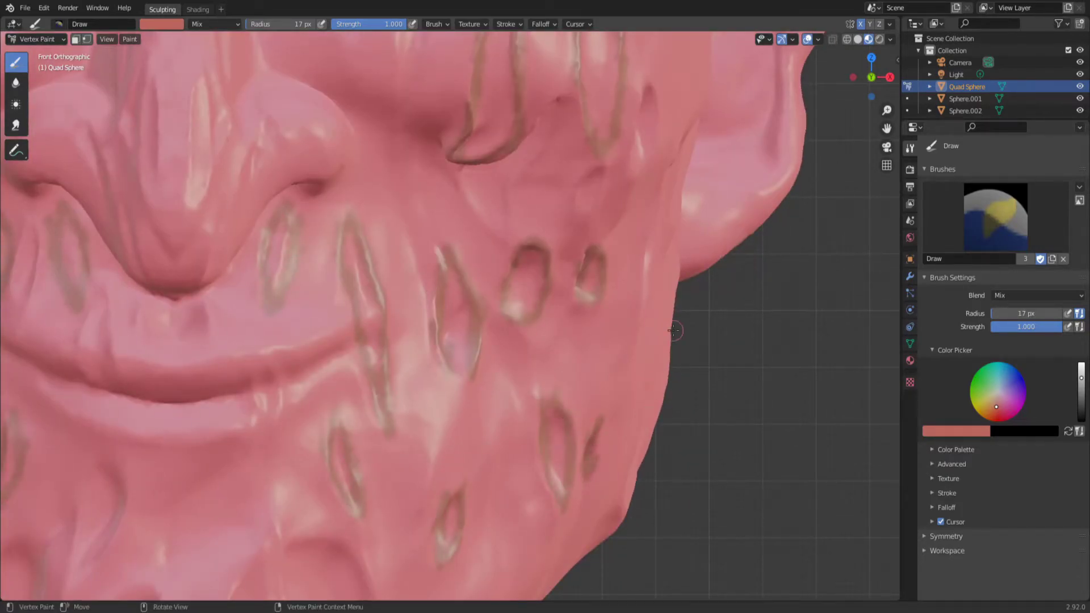
middle_click_drag(674, 331, 399, 351)
middle_click_drag(439, 280, 390, 281)
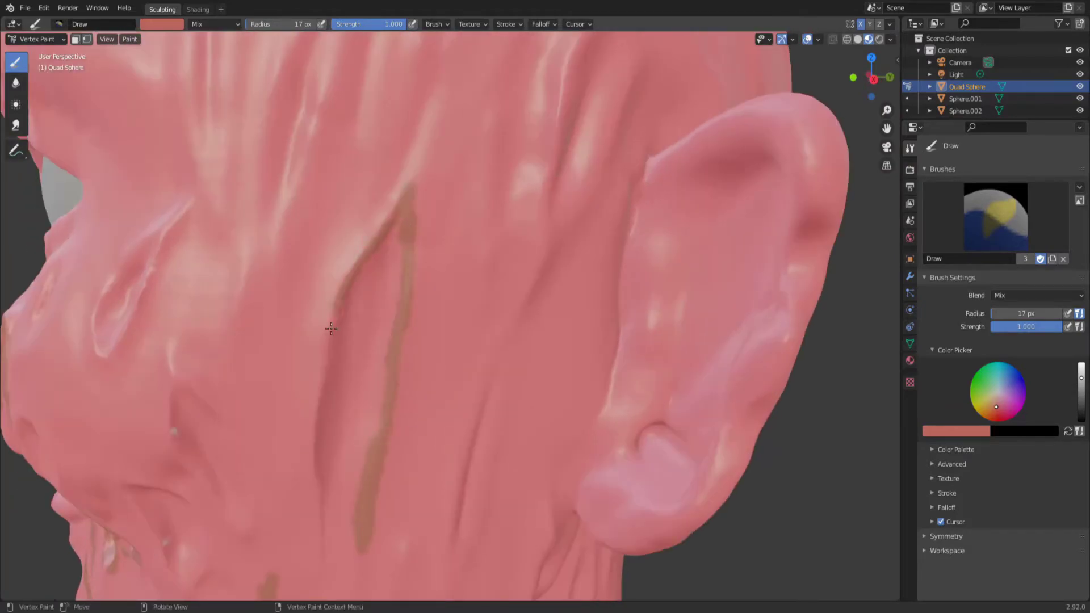
middle_click_drag(396, 373, 408, 513)
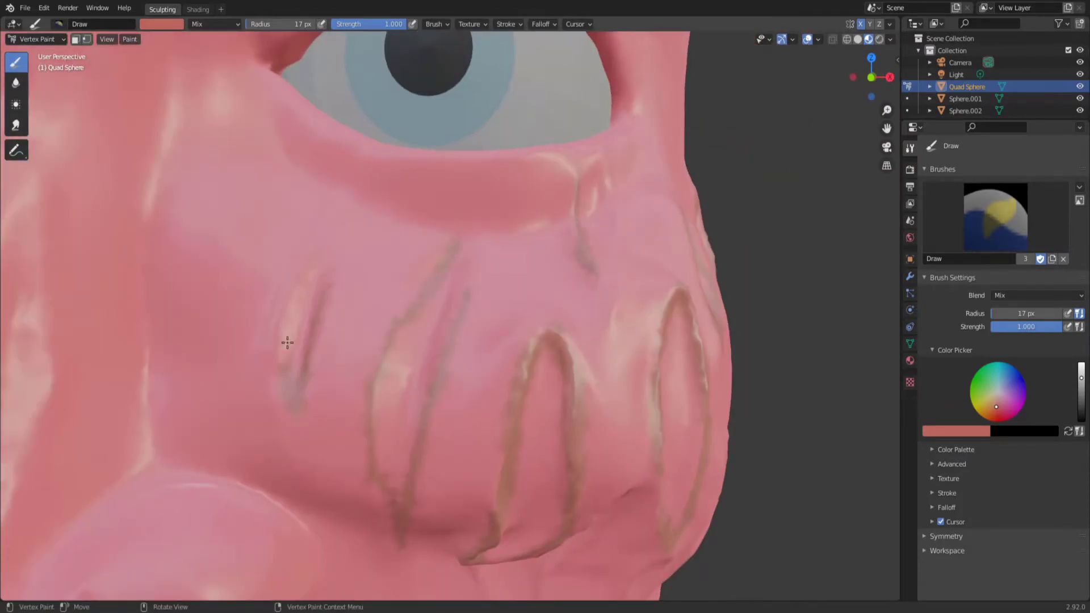
scroll(423, 452, "down", 5)
scroll(453, 190, "up", 4)
mouse_move(453, 189)
middle_mouse_down()
mouse_move(475, 397)
mouse_move(687, 352)
mouse_move(117, 187)
mouse_move(584, 470)
middle_mouse_up()
scroll(581, 344, "up", 4)
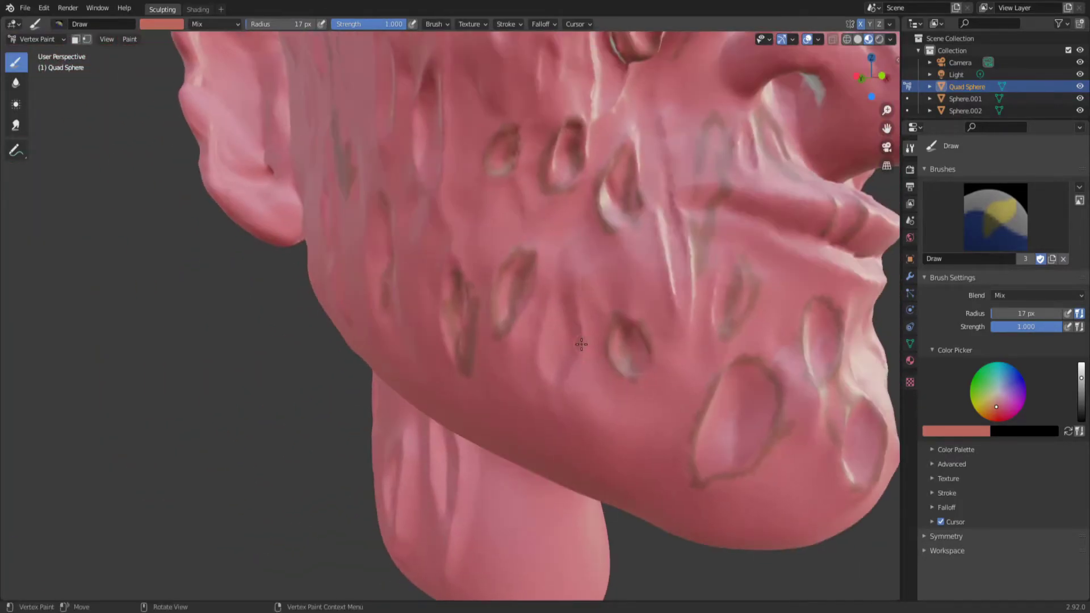
middle_click_drag(581, 344, 555, 341)
scroll(511, 313, "up", 3)
scroll(472, 282, "up", 2)
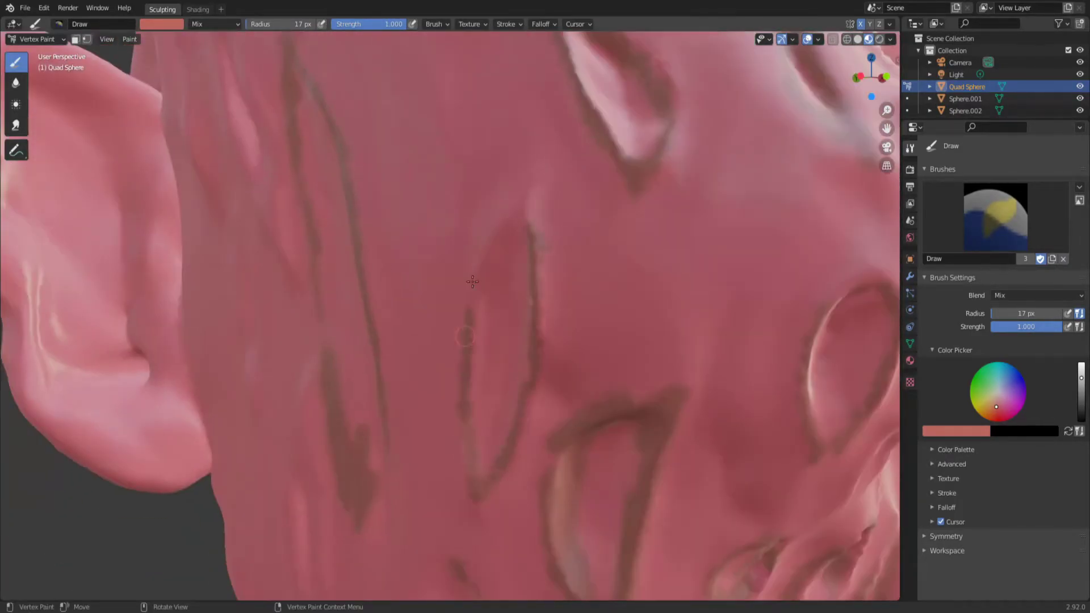
middle_click_drag(472, 281, 415, 226)
scroll(478, 404, "down", 4)
middle_click_drag(478, 404, 555, 429)
scroll(555, 430, "up", 3)
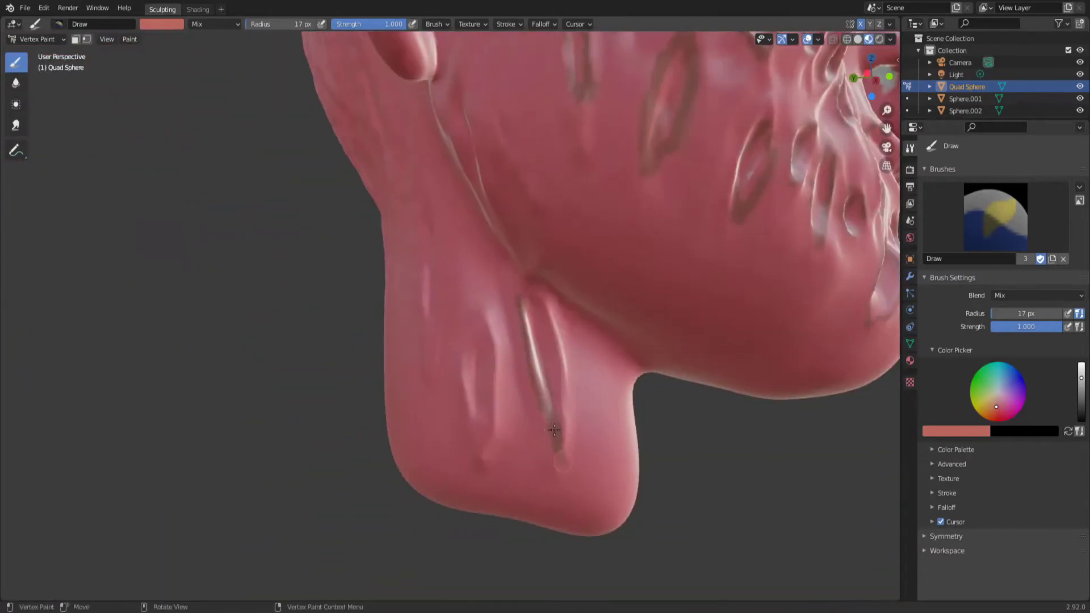
middle_click_drag(482, 278, 462, 351)
scroll(477, 295, "down", 3)
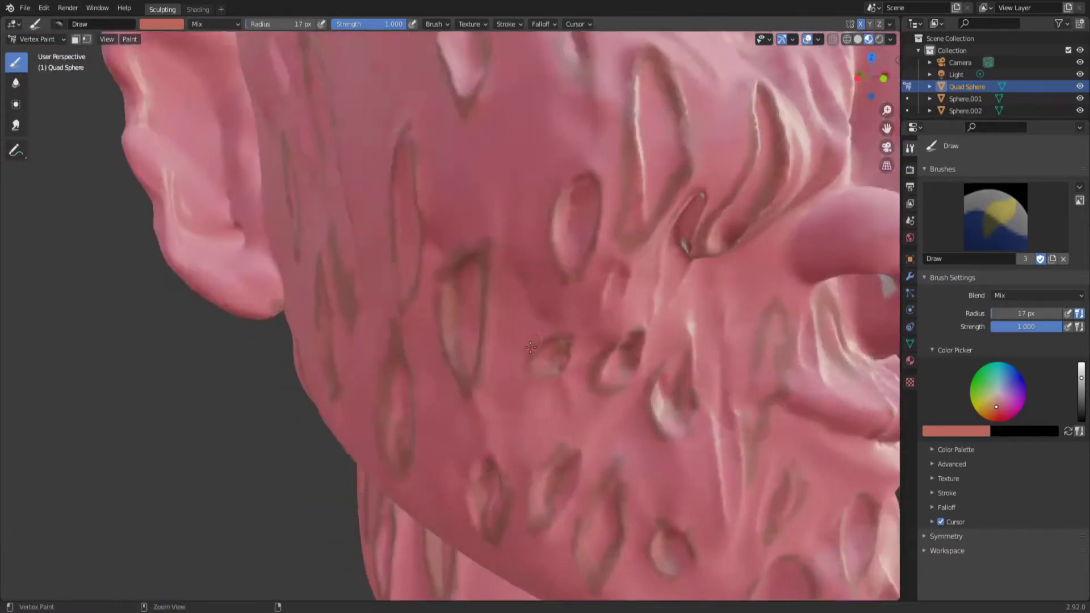
scroll(463, 351, "up", 2)
scroll(542, 196, "down", 3)
mouse_move(542, 195)
middle_mouse_down()
mouse_move(574, 307)
mouse_move(543, 241)
mouse_move(398, 412)
middle_mouse_up()
scroll(574, 306, "up", 1)
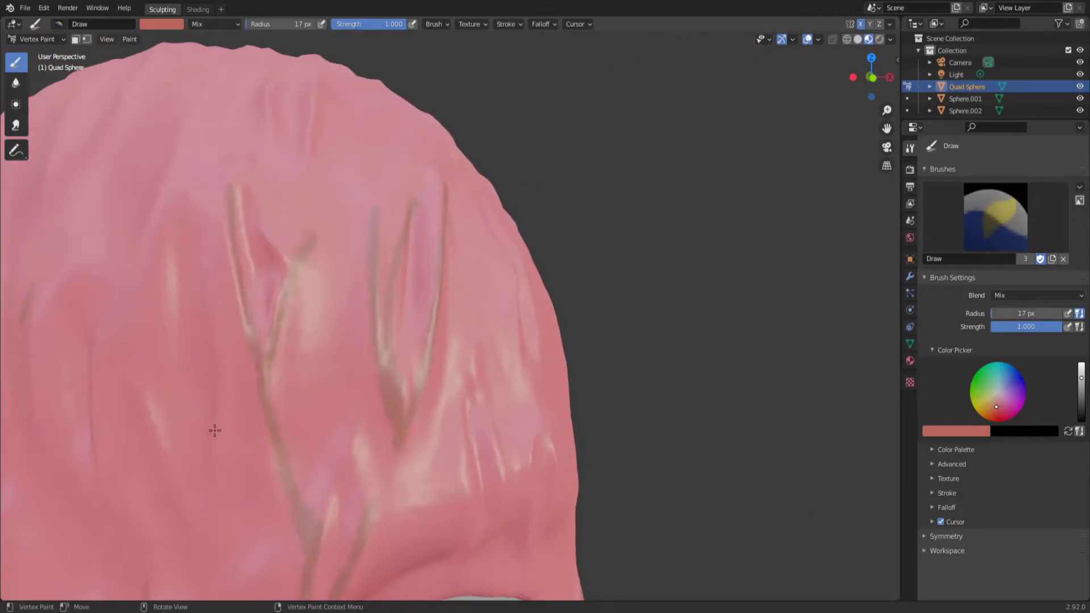
mouse_move(214, 431)
middle_mouse_down()
mouse_move(450, 425)
mouse_move(677, 392)
middle_mouse_up()
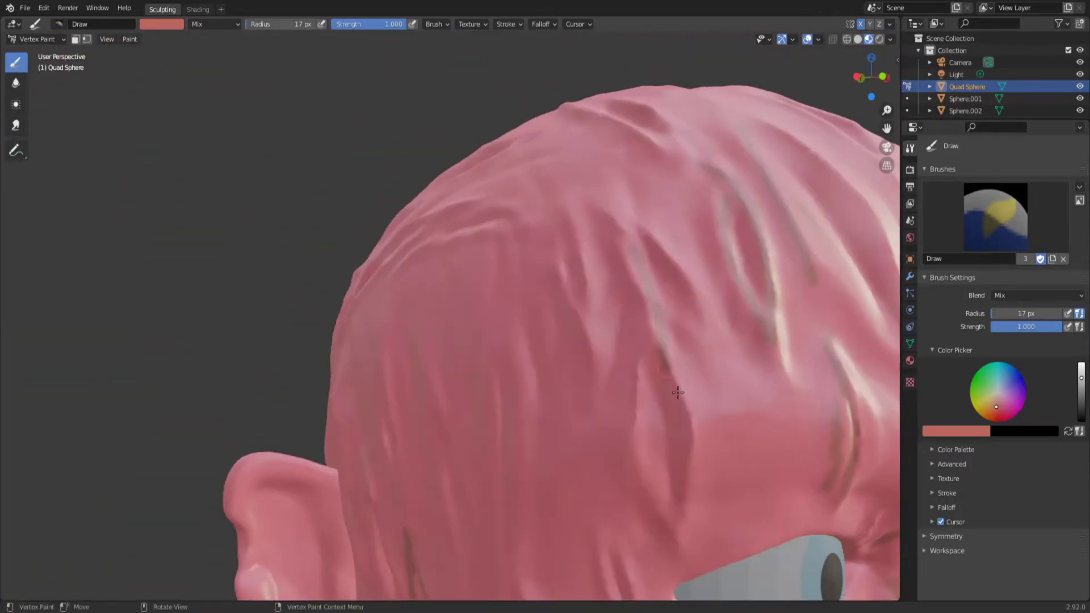
scroll(545, 224, "up", 2)
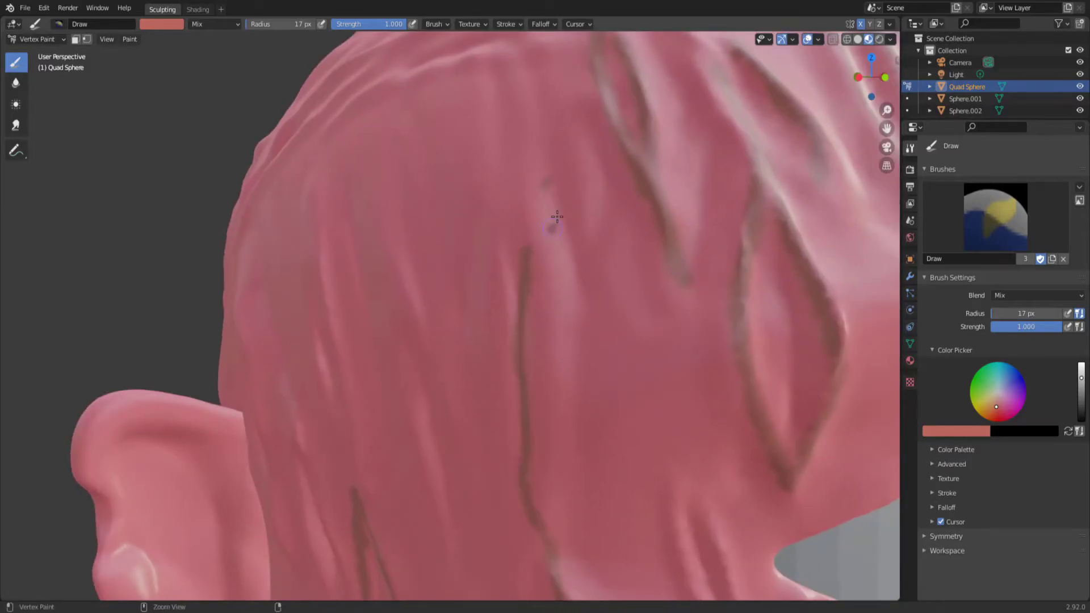
mouse_move(320, 364)
middle_mouse_down()
mouse_move(550, 471)
mouse_move(508, 370)
middle_mouse_up()
scroll(516, 449, "down", 3)
scroll(508, 370, "up", 3)
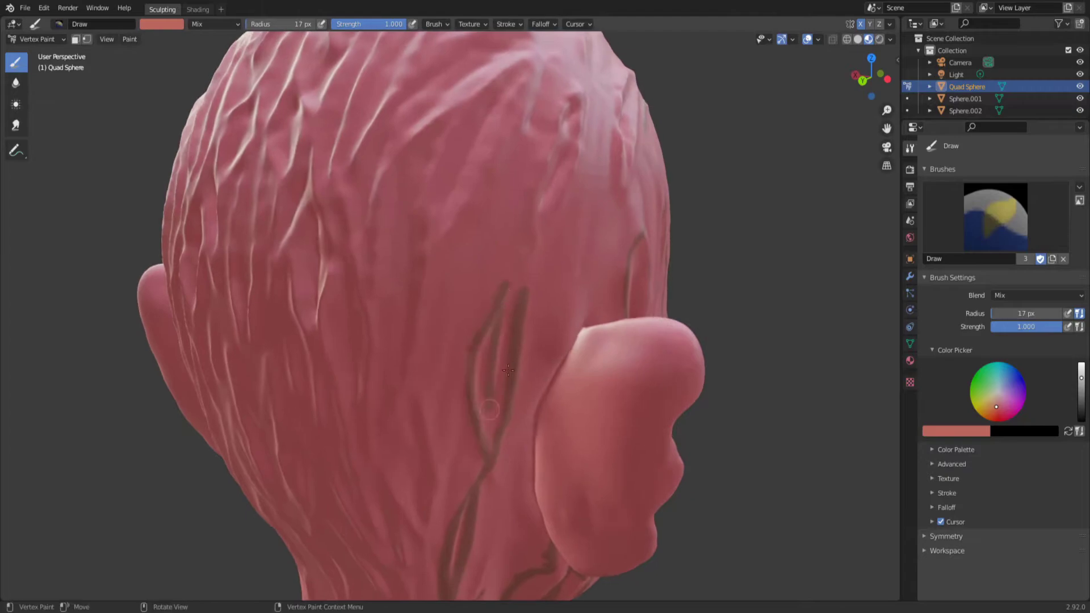
middle_click_drag(433, 238, 450, 425)
middle_click_drag(416, 343, 318, 379)
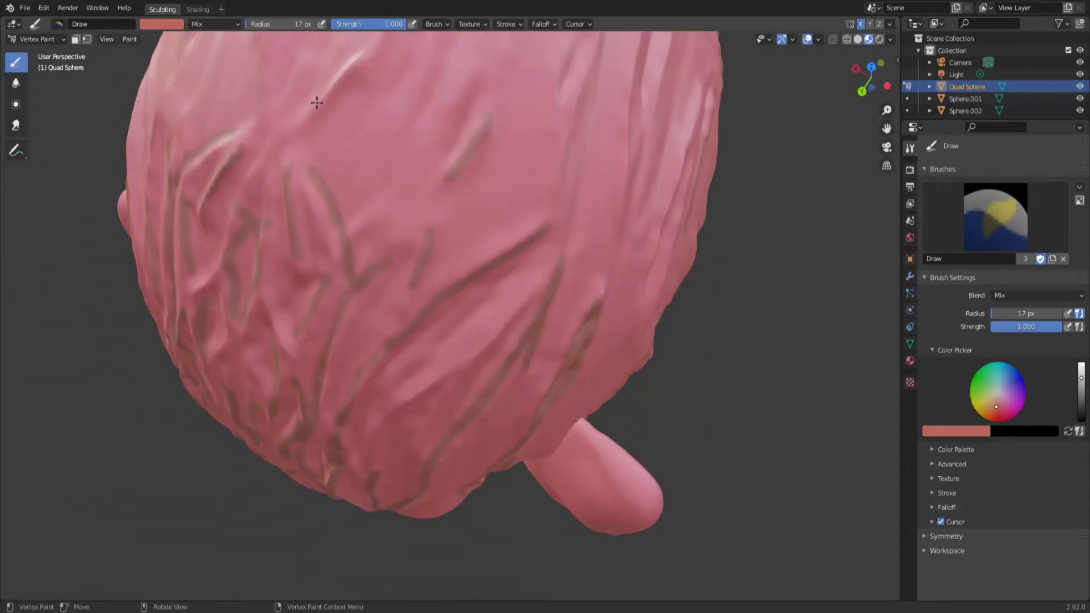
mouse_move(316, 102)
middle_mouse_down()
mouse_move(352, 142)
mouse_move(432, 182)
middle_mouse_up()
Pick a paler pink paint colour and set the brush Stroke Method to Airbrush.
left_click(853, 61)
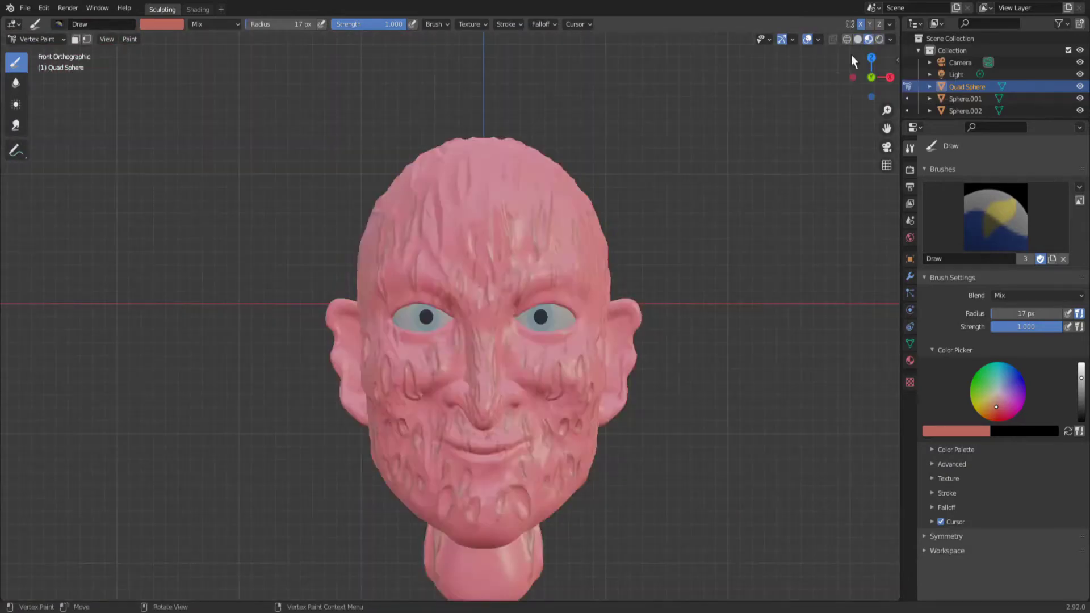
left_click(996, 401)
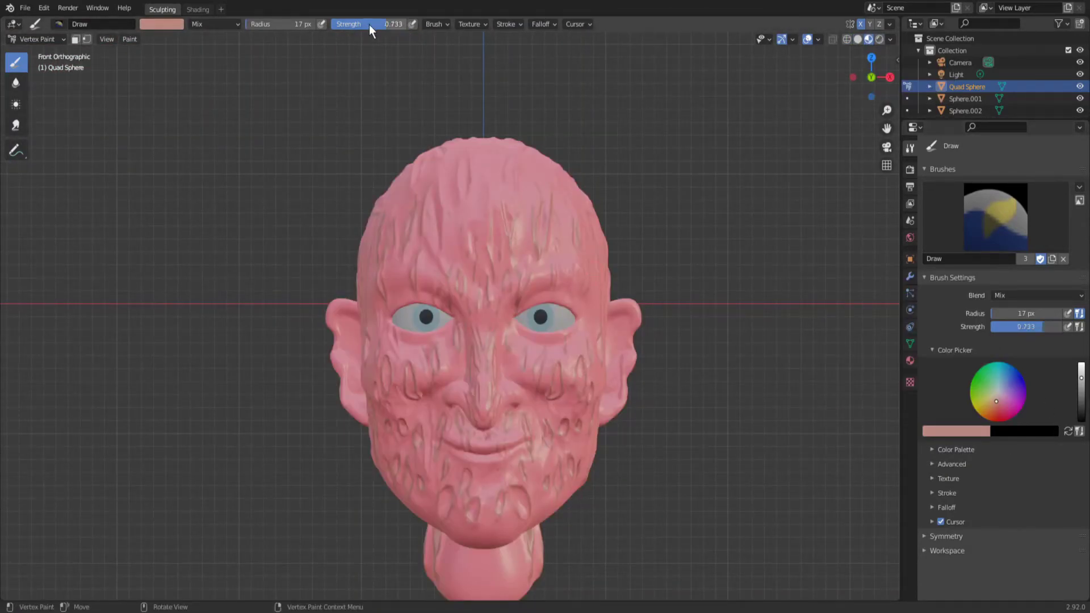
left_click(931, 493)
left_click(1038, 511)
left_click(1036, 547)
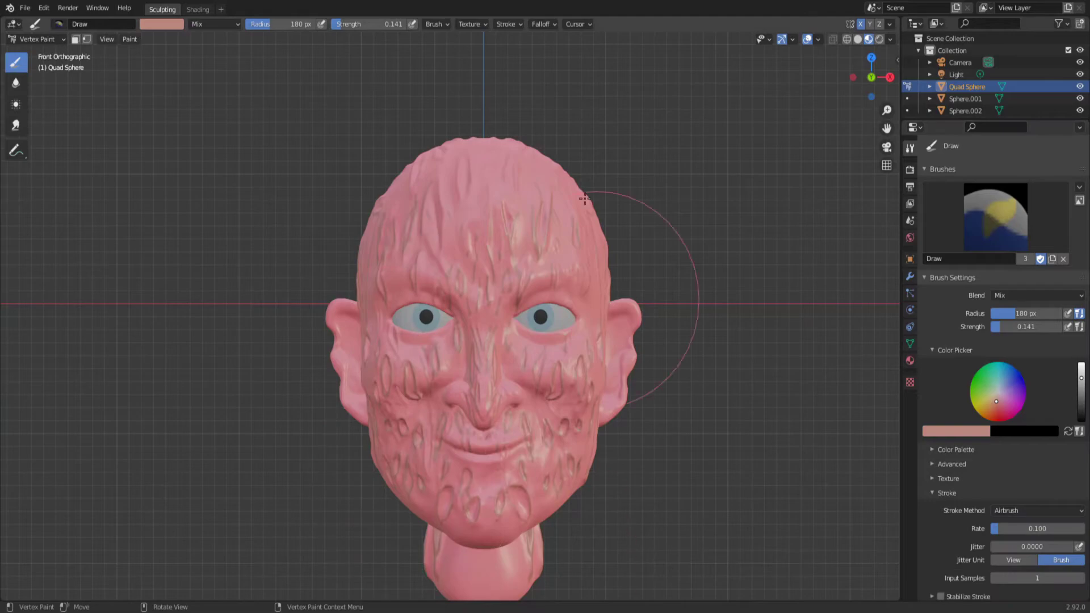
Resize the brush radius to 44 px and preview with Rendered shading.
key("s")
key("f")
scroll(735, 391, "up", 4)
scroll(448, 443, "up", 1)
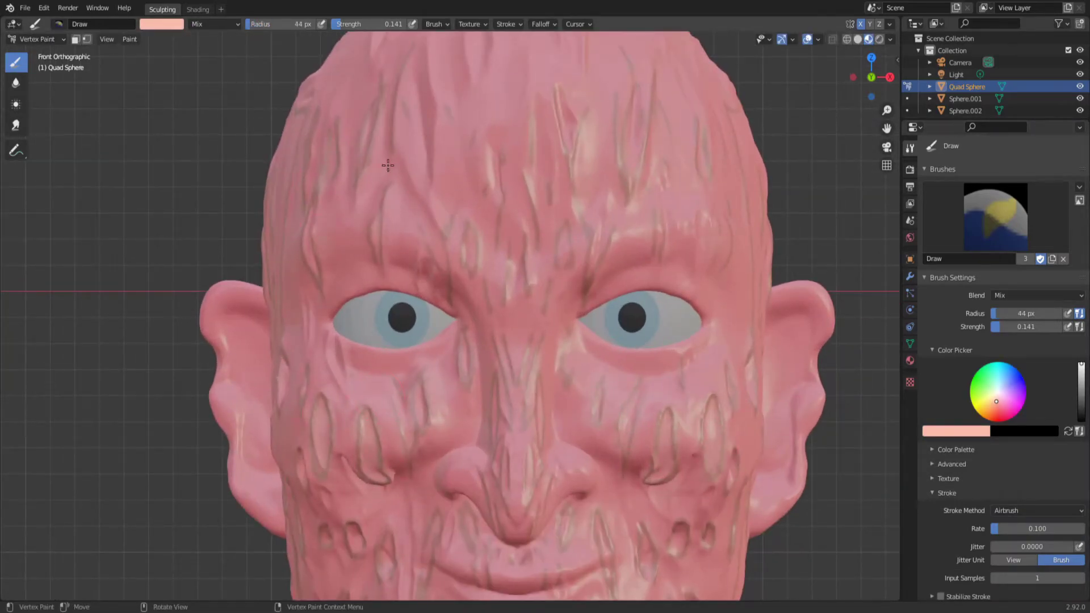
left_click(879, 40)
scroll(567, 454, "down", 3, "shift")
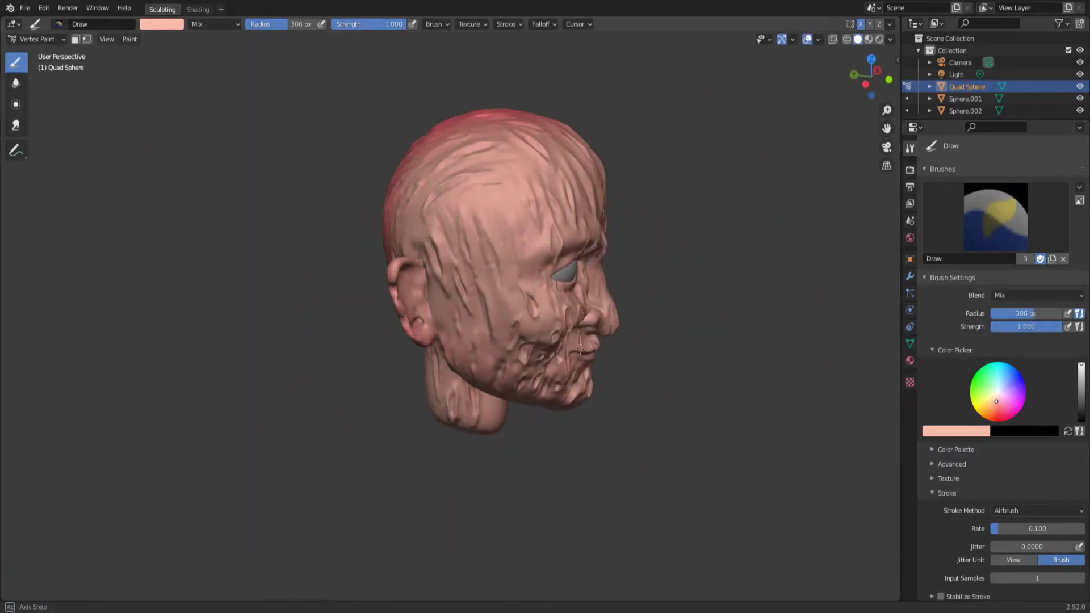
Orbit from the face round to the back of the head between the ears.
mouse_move(580, 348)
middle_mouse_down()
mouse_move(462, 462)
mouse_move(432, 283)
middle_mouse_up()
left_click_drag(397, 23, 370, 25)
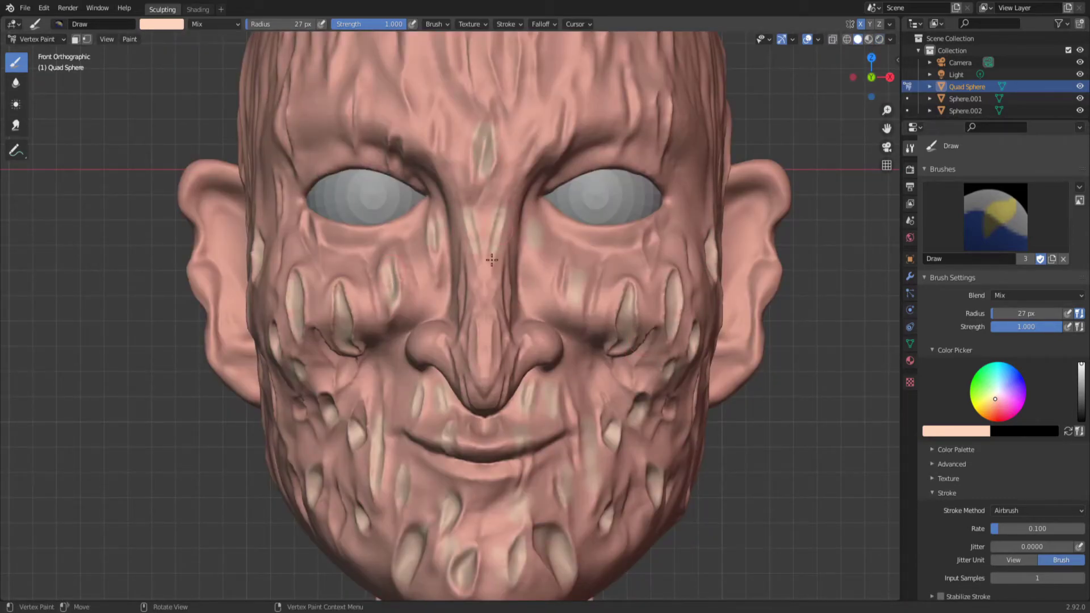
middle_click_drag(295, 403, 310, 335)
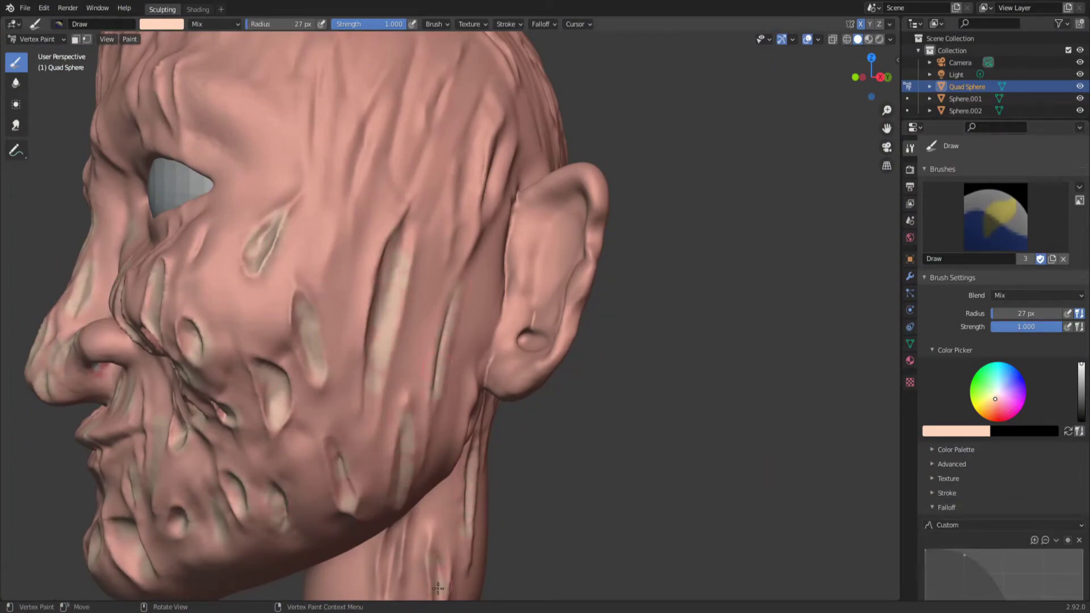
middle_click_drag(437, 588, 287, 260)
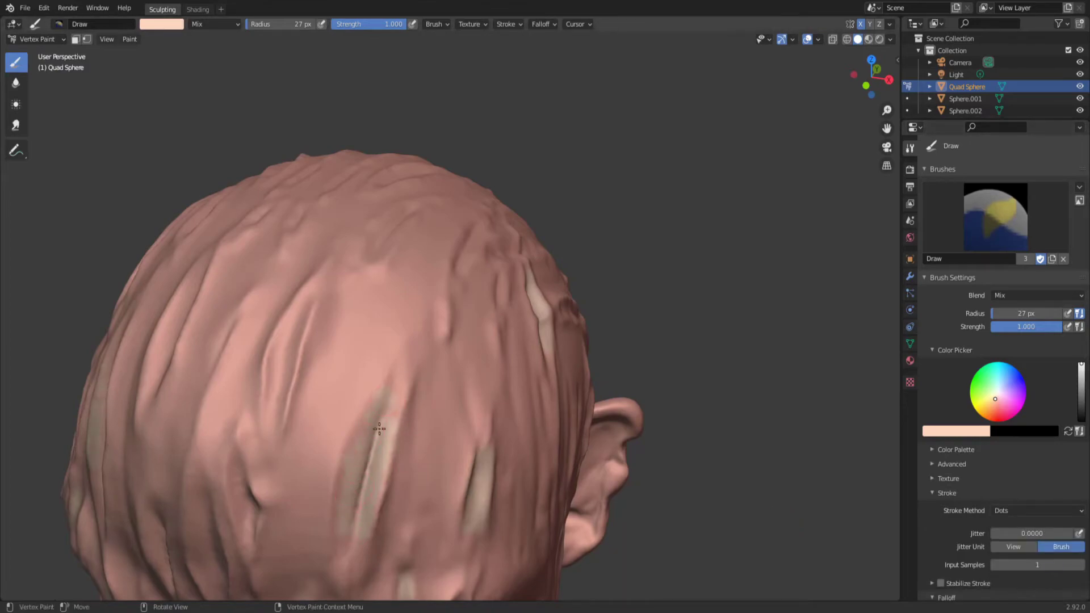
middle_click_drag(379, 429, 620, 358)
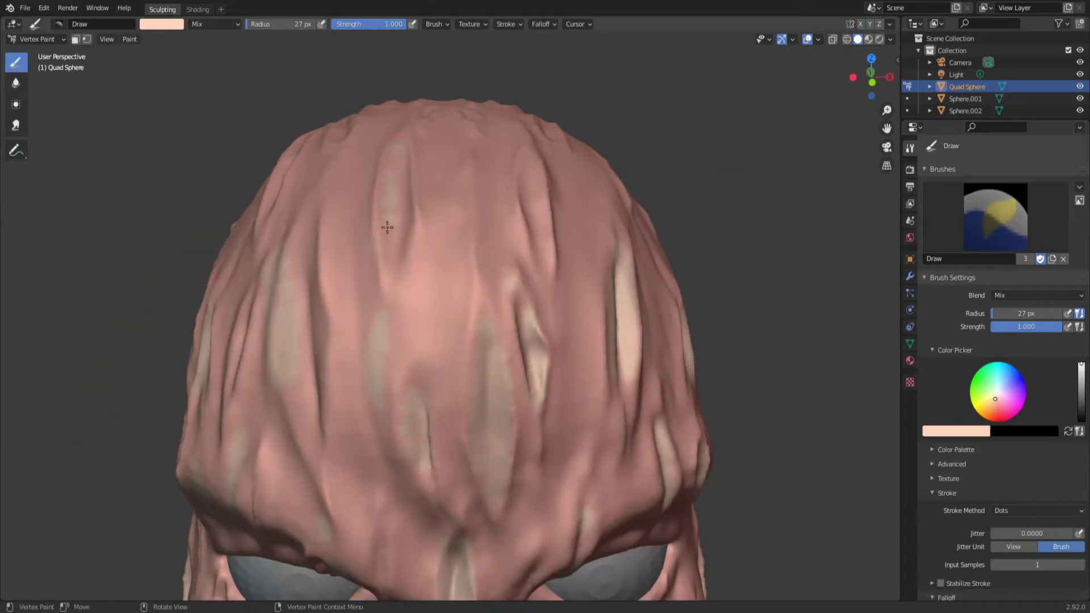
middle_click_drag(387, 228, 585, 298)
mouse_move(486, 270)
middle_mouse_down()
mouse_move(651, 397)
mouse_move(658, 295)
middle_mouse_up()
middle_click_drag(589, 281, 669, 296)
Paint a light streak down the back of the head and orbit to check it.
scroll(669, 296, "up", 3)
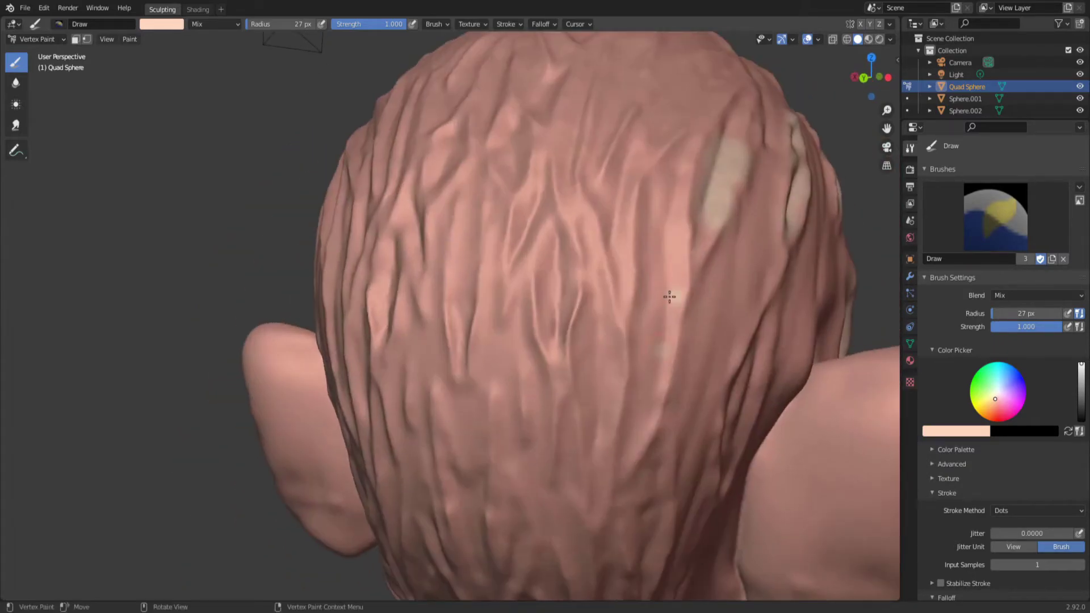
left_click_drag(642, 409, 569, 409)
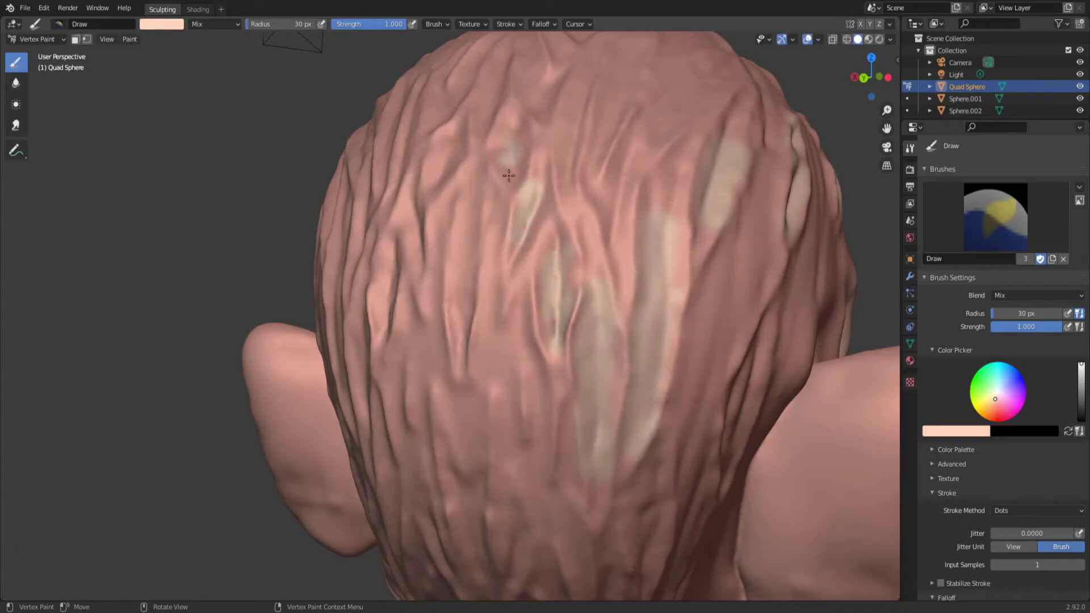
middle_click_drag(461, 313, 389, 272)
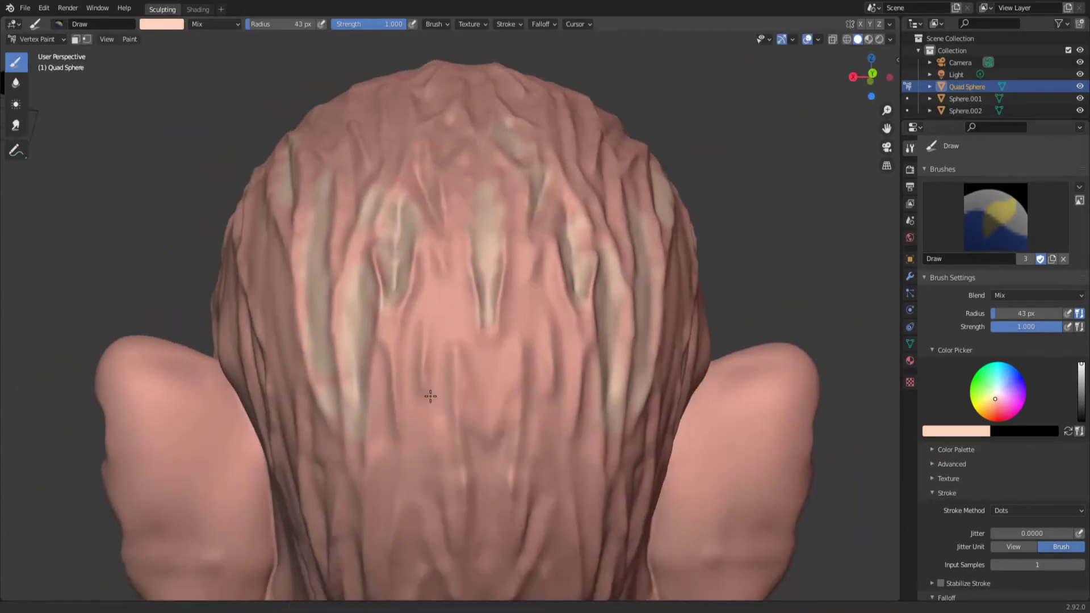
mouse_move(315, 317)
middle_mouse_down()
mouse_move(549, 365)
mouse_move(516, 223)
middle_mouse_up()
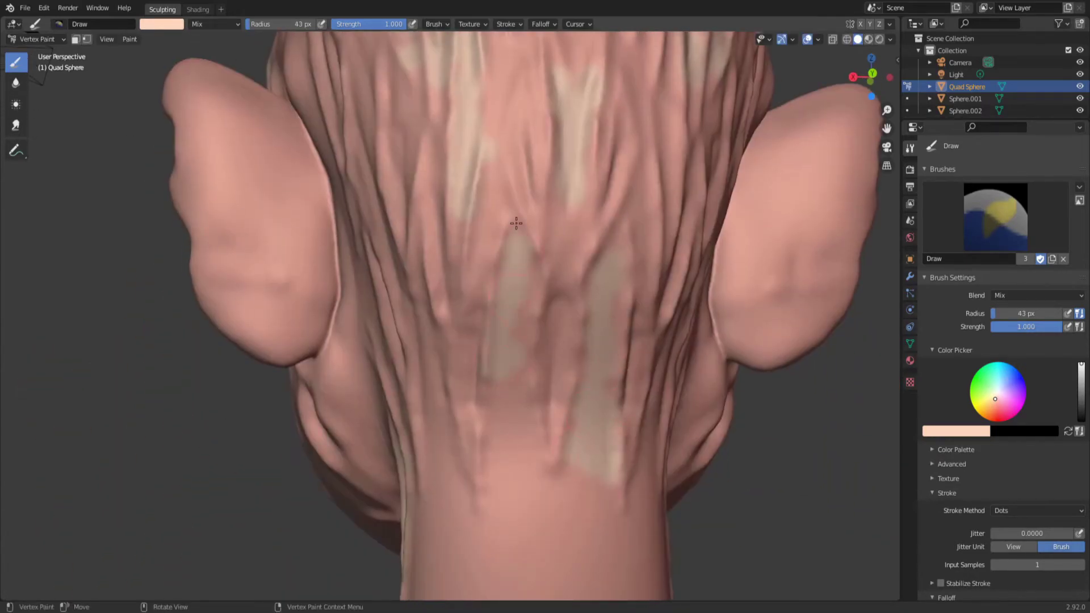
mouse_move(420, 245)
middle_mouse_down()
mouse_move(377, 183)
mouse_move(445, 370)
mouse_move(378, 195)
mouse_move(420, 231)
mouse_move(268, 347)
mouse_move(331, 407)
middle_mouse_up()
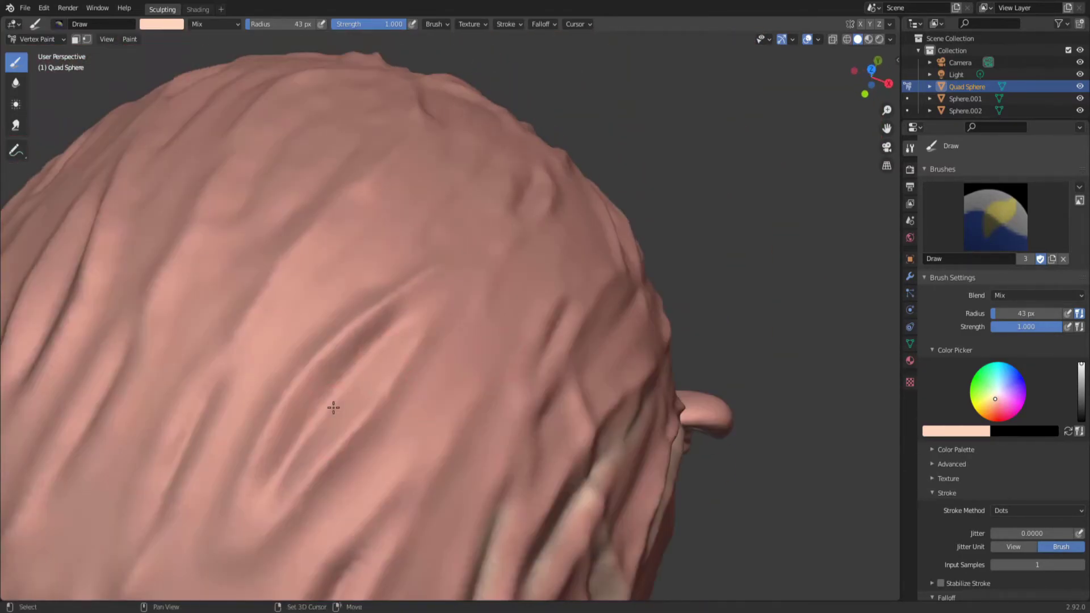
mouse_move(246, 316)
middle_mouse_down()
mouse_move(421, 255)
mouse_move(525, 91)
mouse_move(444, 428)
mouse_move(486, 538)
middle_mouse_up()
Sample a saturated salmon colour, switch the stroke from Dots to Airbrush, and orbit to check.
key("KP_1")
key("s")
scroll(582, 332, "up", 3)
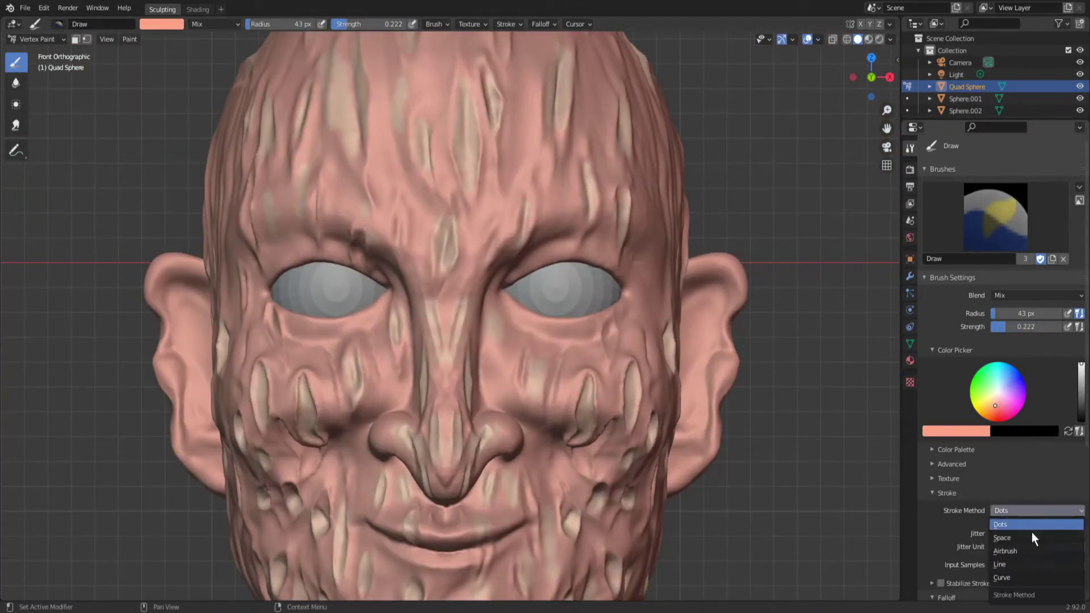
left_click(1028, 551)
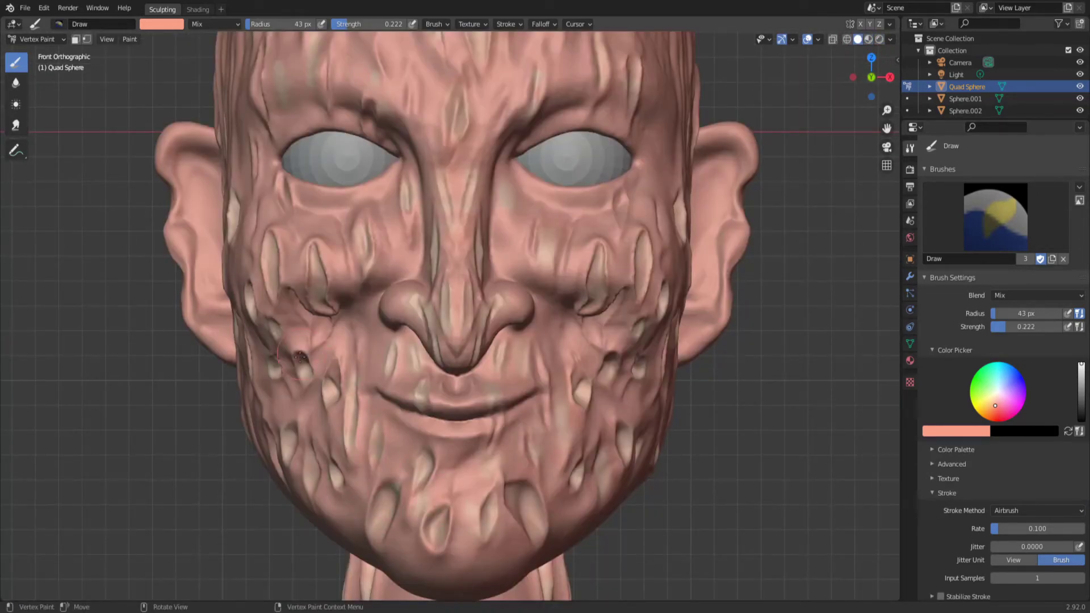
mouse_move(299, 357)
middle_mouse_down()
mouse_move(392, 360)
mouse_move(499, 314)
mouse_move(547, 511)
middle_mouse_up()
scroll(547, 511, "up", 4)
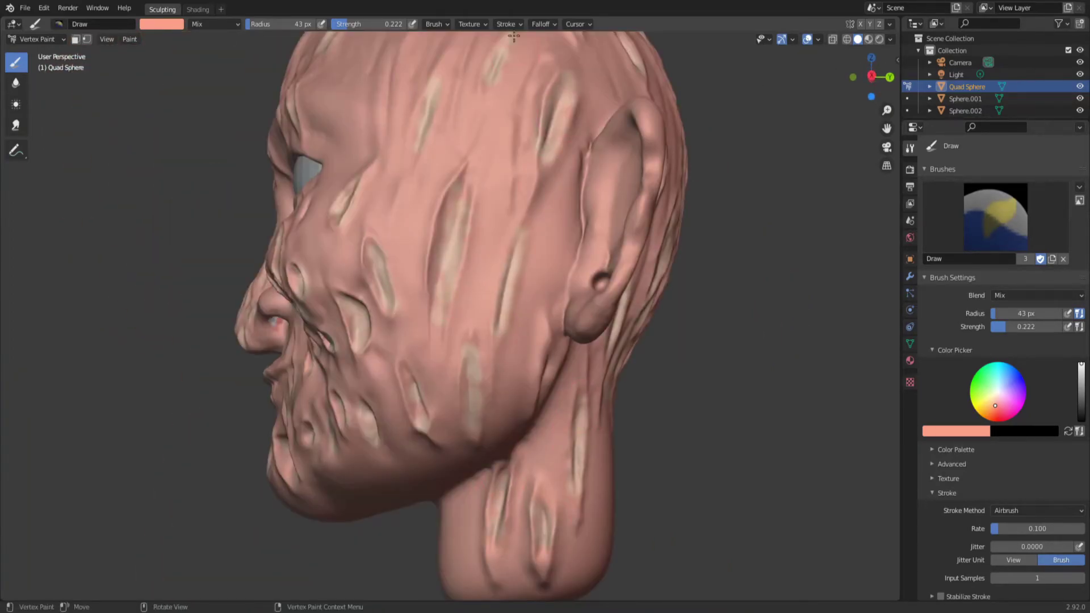
mouse_move(514, 37)
middle_mouse_down()
mouse_move(462, 226)
mouse_move(499, 239)
mouse_move(420, 448)
mouse_move(473, 399)
mouse_move(621, 414)
middle_mouse_up()
scroll(621, 414, "down", 4)
Leave vertex painting for Object Mode and frame the face from the front.
key("ctrl+Tab")
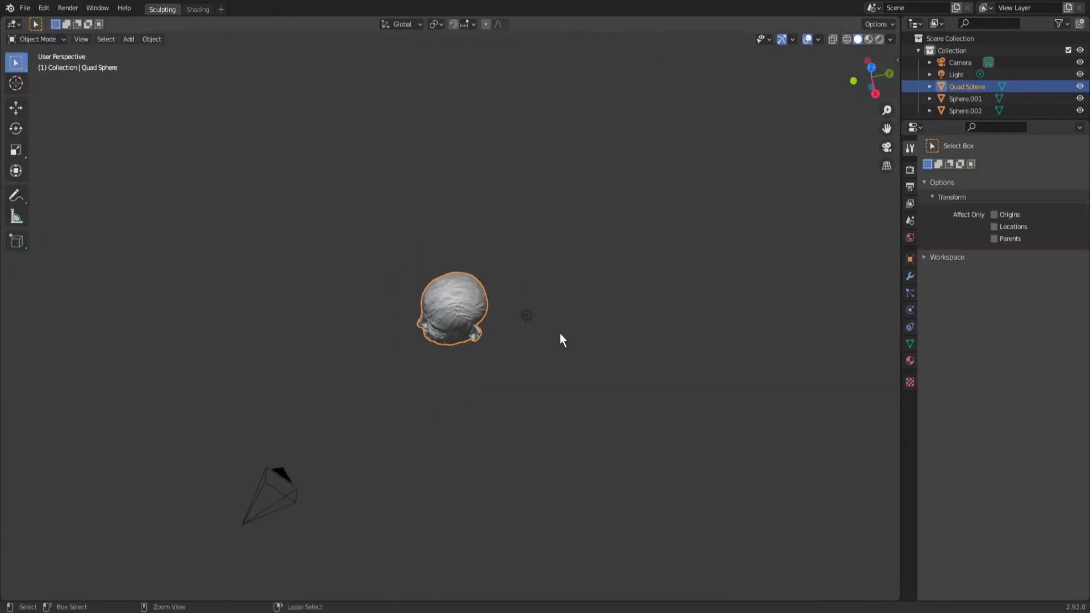
mouse_move(561, 339)
middle_mouse_down()
mouse_move(382, 421)
mouse_move(605, 229)
middle_mouse_up()
scroll(605, 228, "up", 8)
key("z")
Re-enter Vertex Paint with a pale tan colour, then add a torus to the scene.
left_click(37, 38)
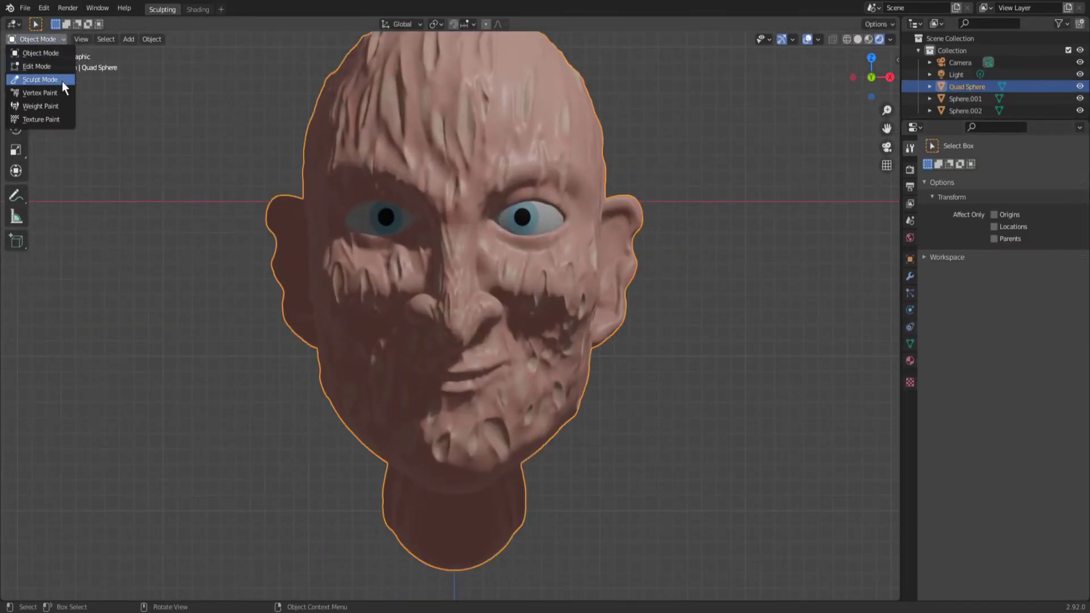
left_click(61, 90)
left_click(993, 400)
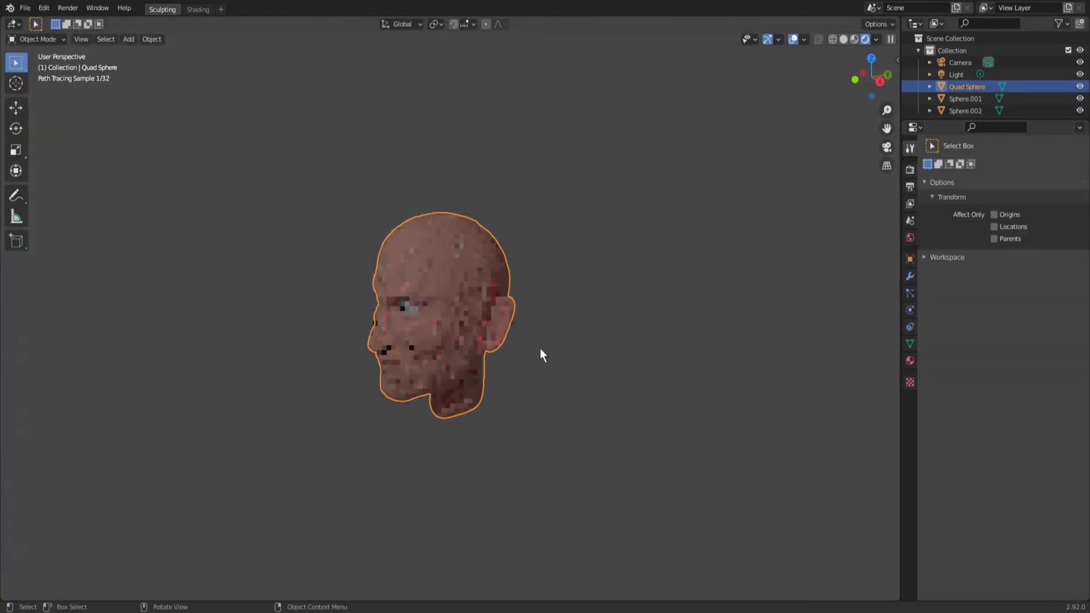
left_click(134, 39)
left_click(253, 137)
Raise the torus above the head and flatten it along Z.
key("g")
key("z")
left_click(579, 278)
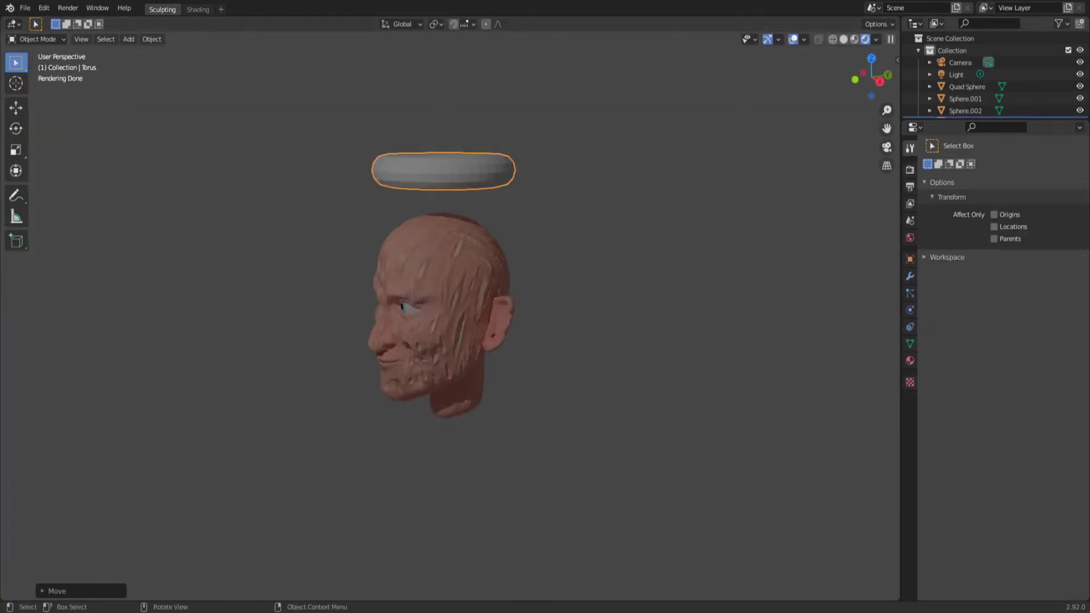
key("s")
key("z")
left_click(670, 367)
key("KP_3")
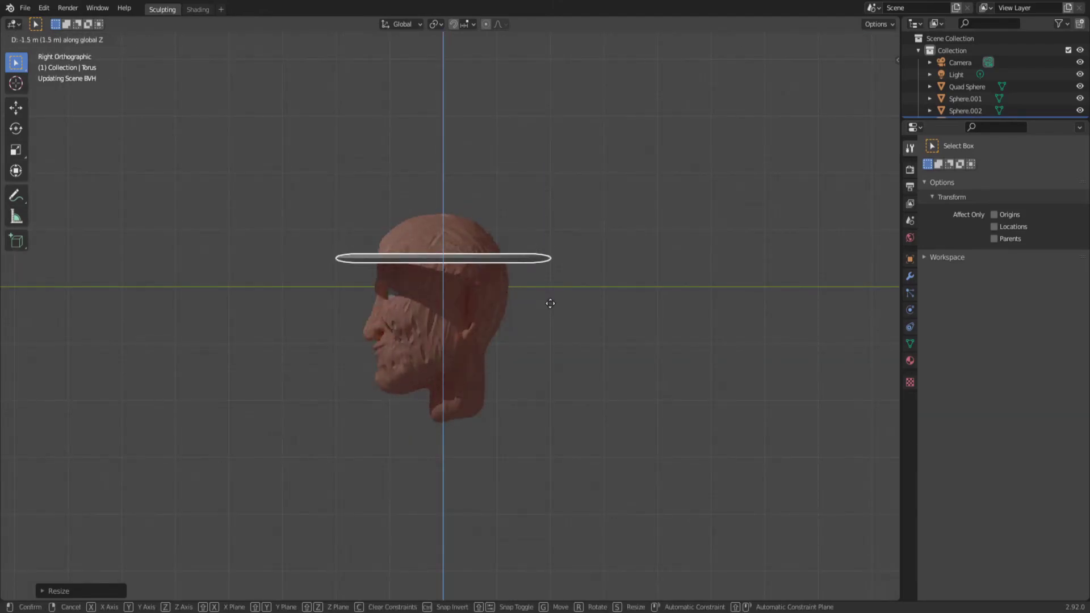
mouse_move(549, 302)
middle_mouse_down()
mouse_move(539, 388)
mouse_move(699, 360)
mouse_move(667, 318)
middle_mouse_up()
Extrude the torus's inner faces upward into a crown and add an edge loop around it.
key("Tab")
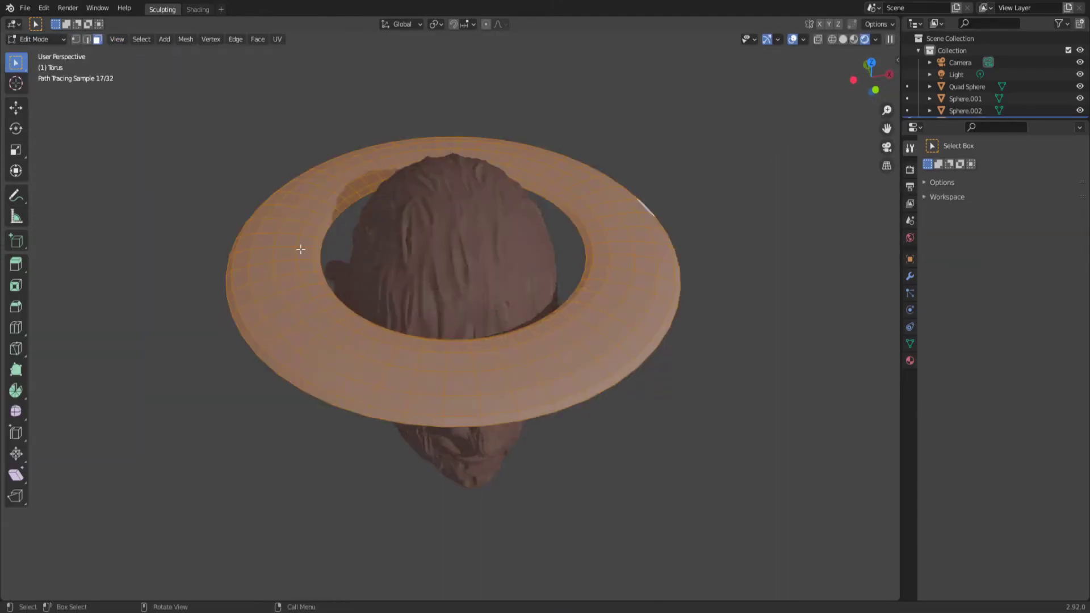
middle_click_drag(301, 246, 625, 319)
key("e")
left_click(606, 228)
key("ctrl+r")
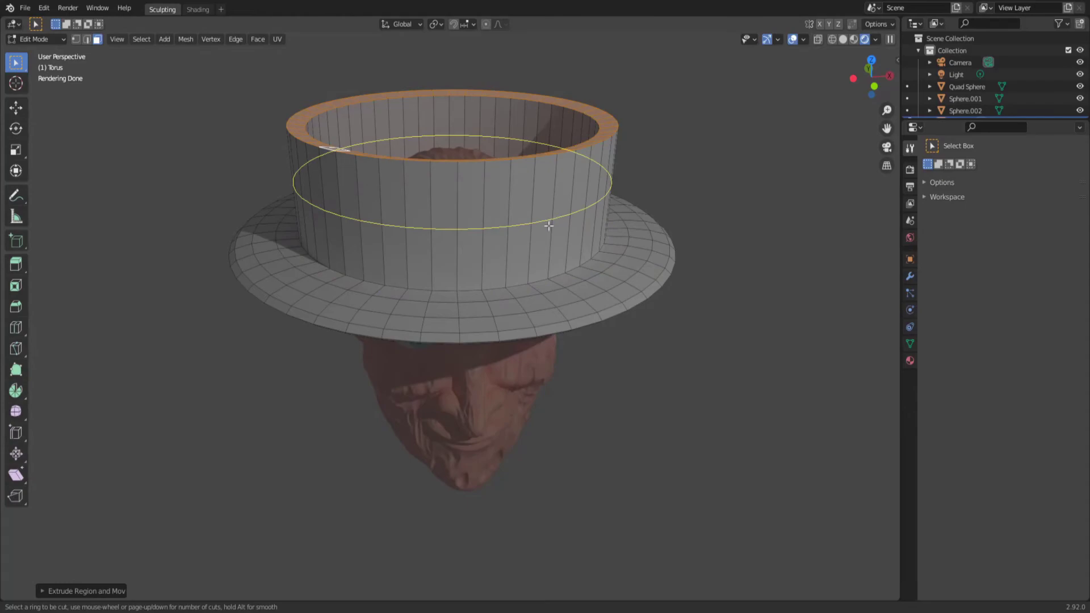
key("ctrl+r")
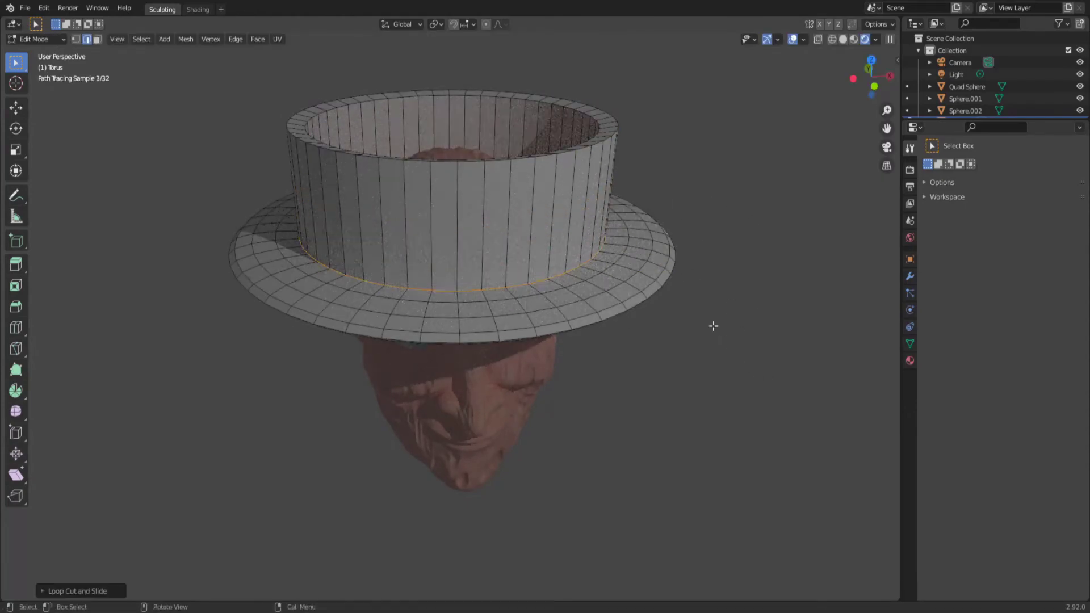
left_click(550, 235)
Scale the crown's top ring, then extrude it inward toward the centre.
middle_click_drag(565, 236, 624, 318)
left_click(596, 239, "alt")
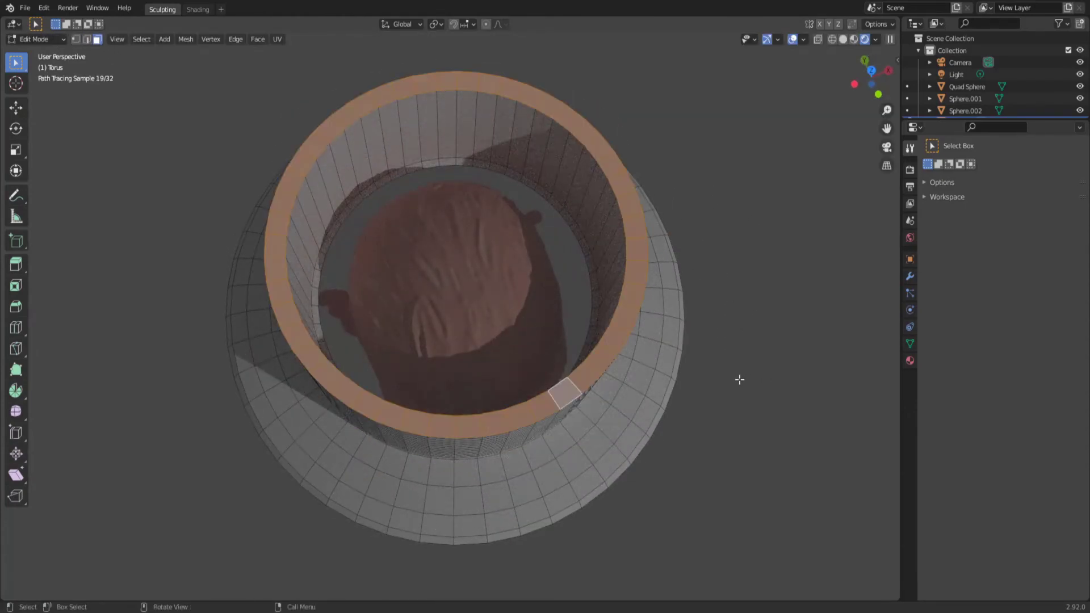
key("s")
left_click(517, 273)
key("e")
middle_click_drag(737, 382, 688, 365)
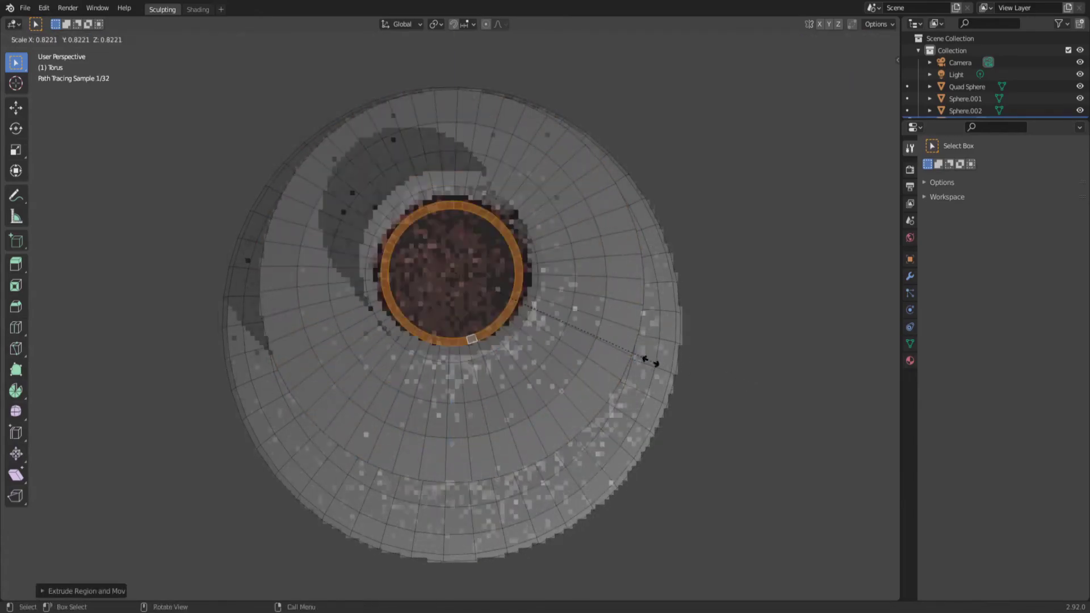
Merge the innermost crown ring into a single point to close the top.
scroll(649, 360, "up", 3)
mouse_move(556, 318)
middle_mouse_down()
mouse_move(571, 364)
mouse_move(539, 299)
middle_mouse_up()
scroll(539, 299, "up", 5)
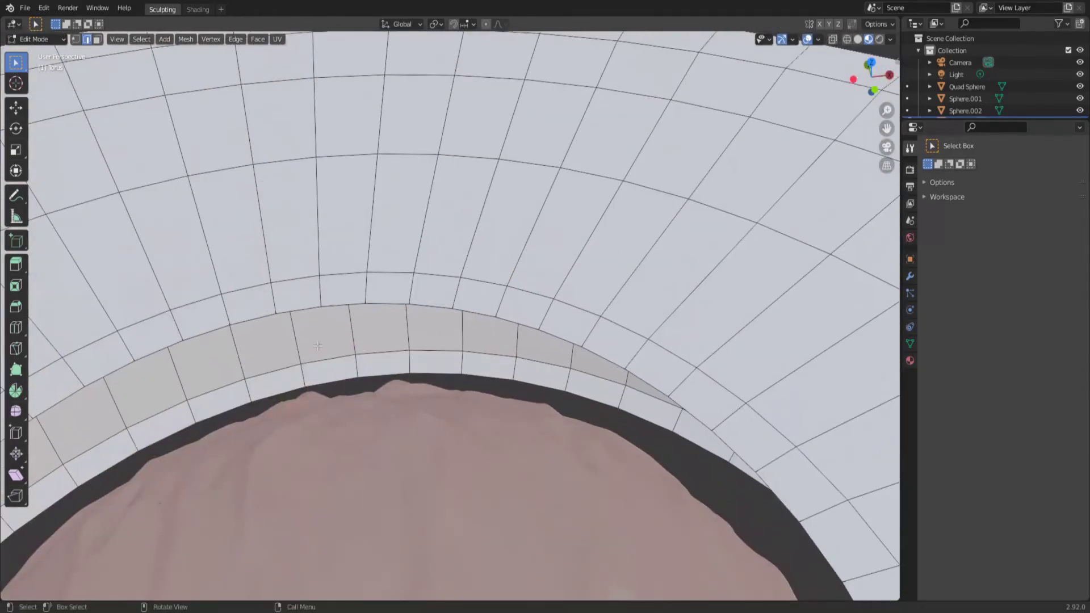
key("m")
scroll(537, 358, "down", 5)
key("m")
left_click(582, 402)
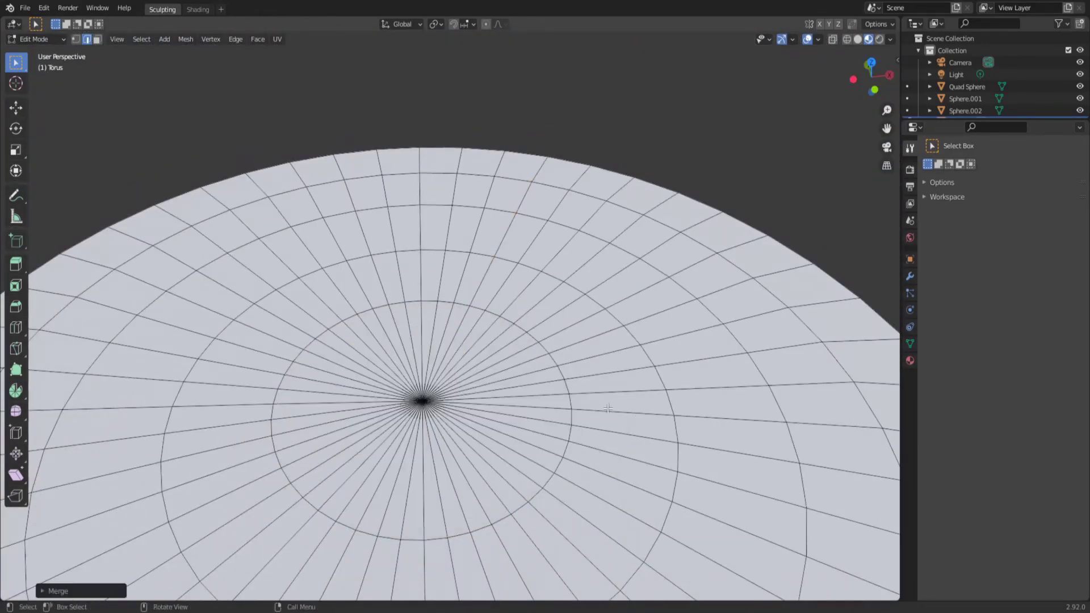
key("KP_1")
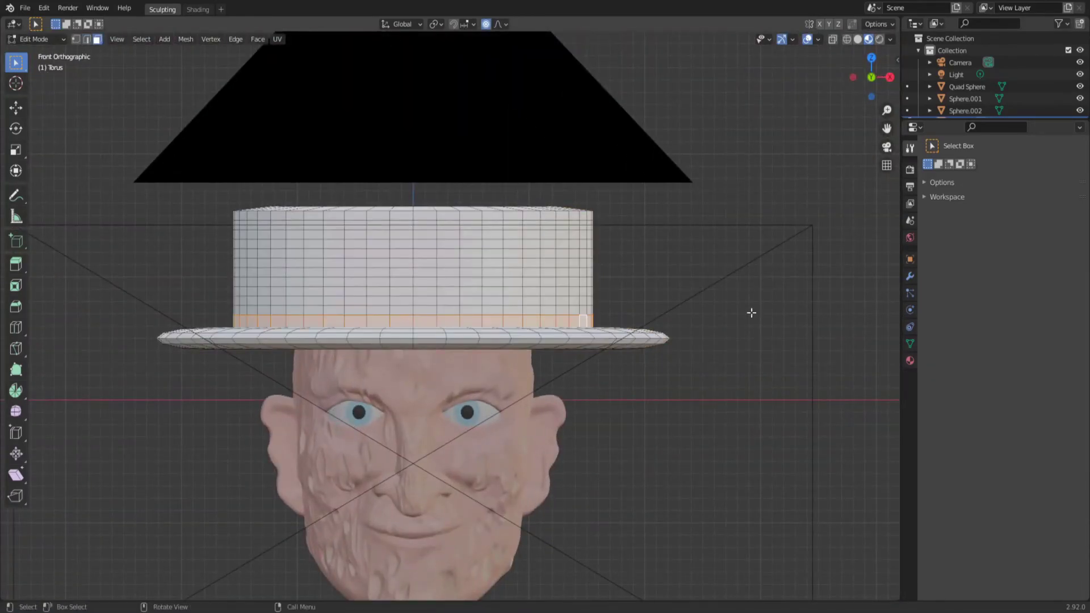
Taper the crown by scaling it down.
key("s")
left_click(702, 308)
middle_click_drag(702, 308, 661, 310)
scroll(662, 311, "up", 4)
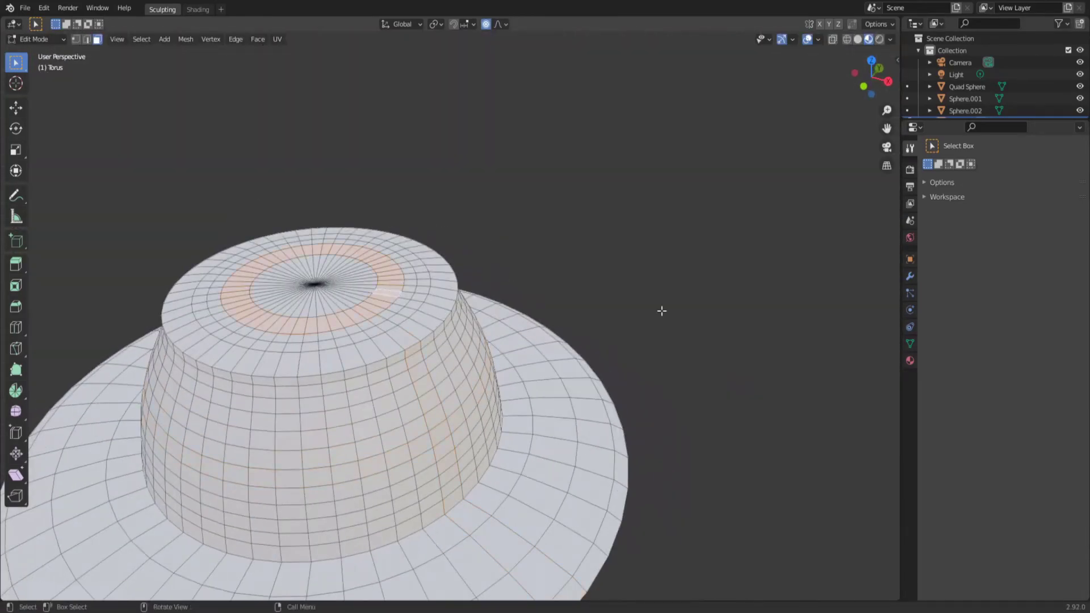
key("s")
left_click(662, 310)
scroll(662, 310, "down", 4)
Reshape the crown with a soft-falloff move, then resize it.
key("g")
key("KP_1")
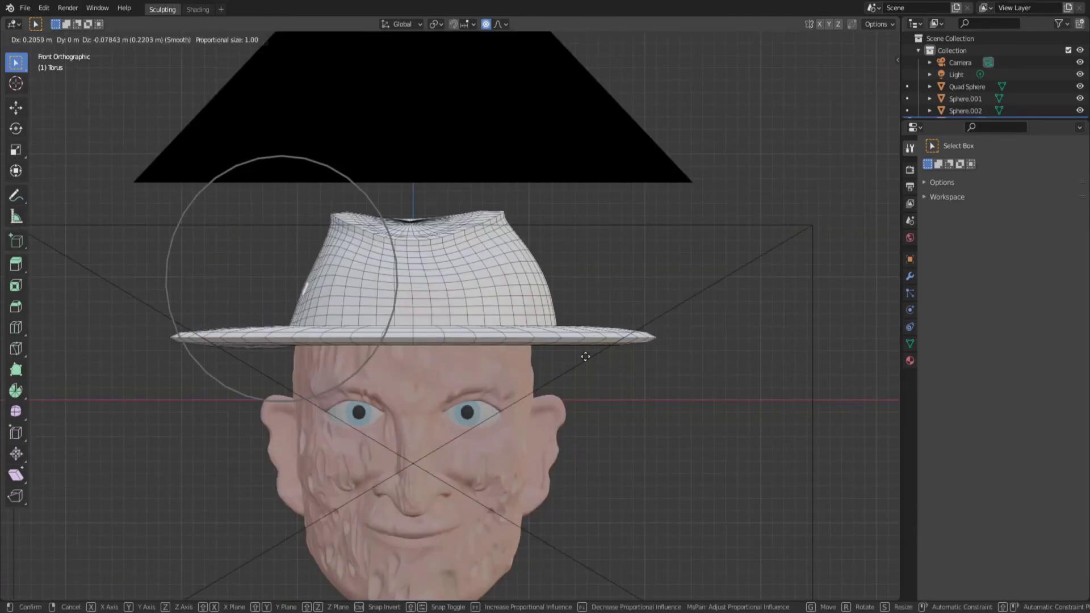
left_click(585, 356)
key("s")
left_click(688, 323)
Move the hat so it rests on the head.
scroll(729, 465, "up", 4)
mouse_move(689, 324)
middle_mouse_down()
mouse_move(728, 465)
mouse_move(670, 448)
middle_mouse_up()
scroll(670, 449, "down", 4)
key("KP_1")
key("g")
left_click(608, 432)
Show the hat in rendered shading and rescale the whole brim with proportional editing.
key("a")
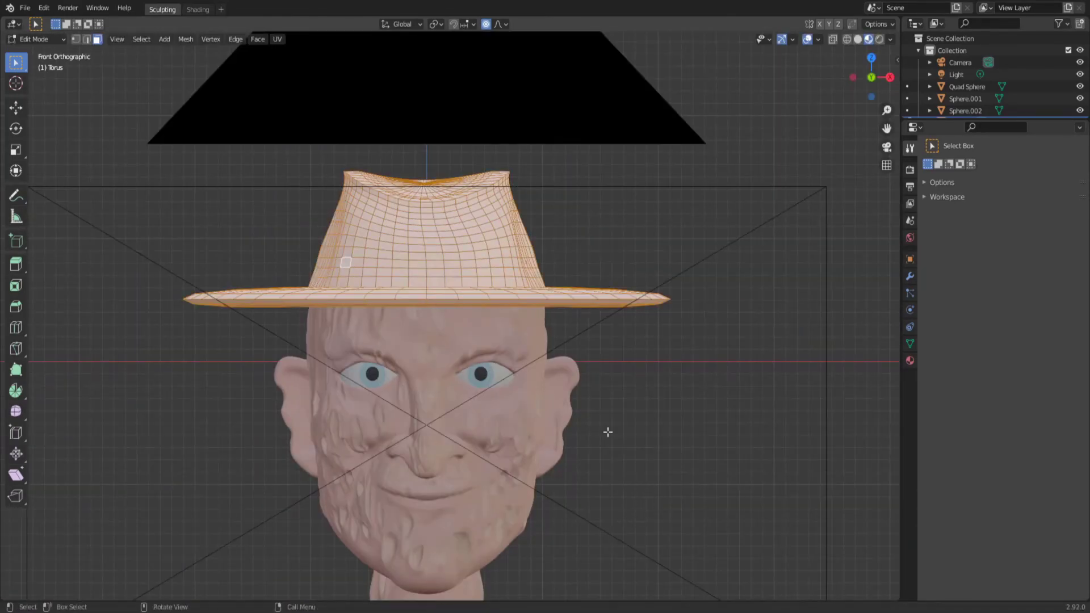
key("Tab")
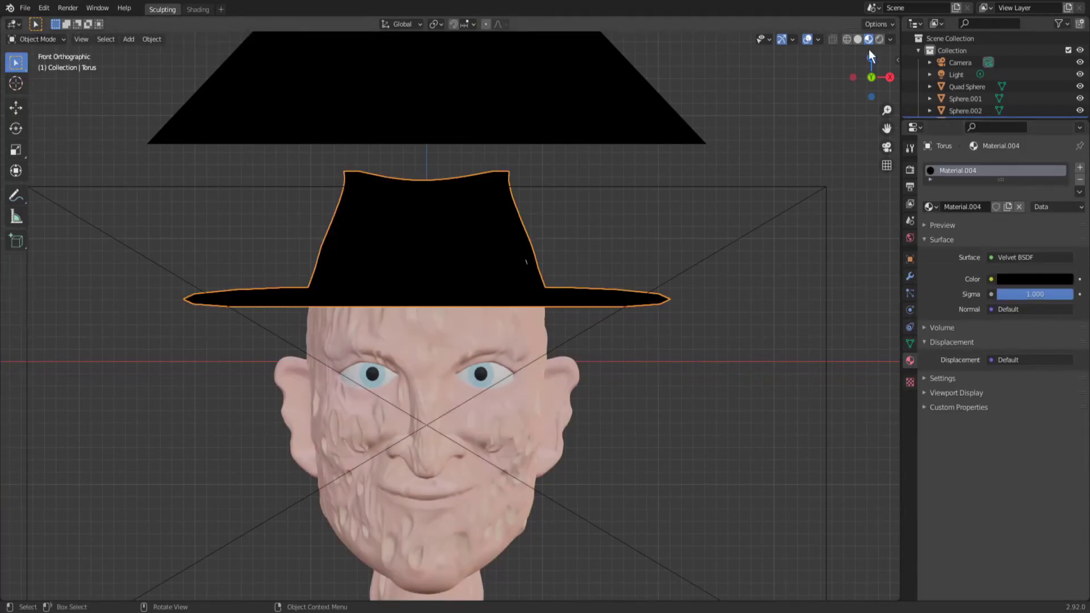
left_click(879, 39)
left_click(34, 39)
left_click(34, 68)
left_click(642, 502)
key("ctrl+KP_Add")
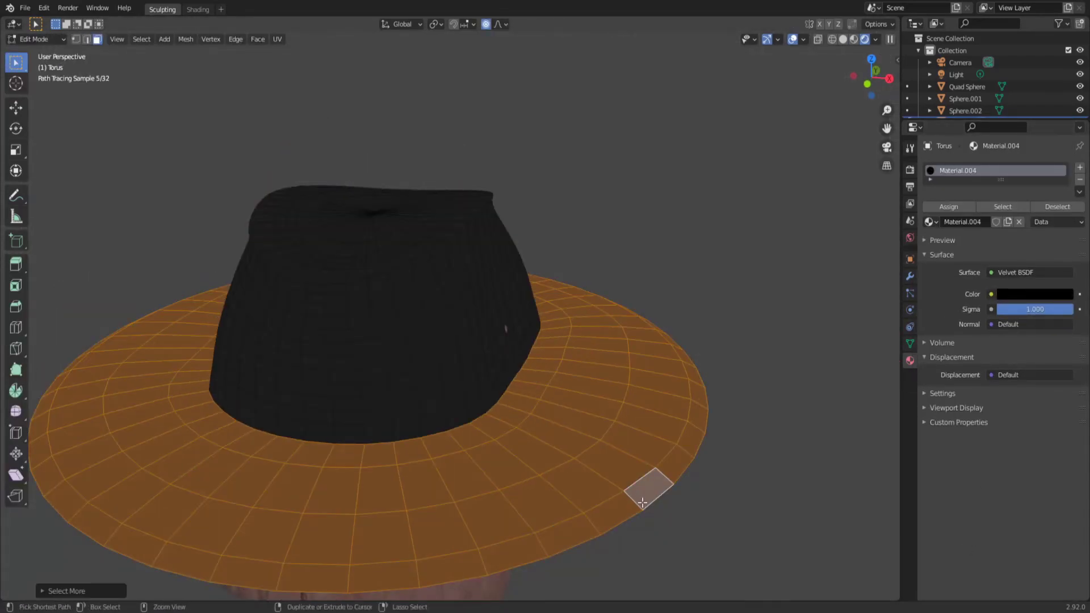
key("KP_1")
key("s")
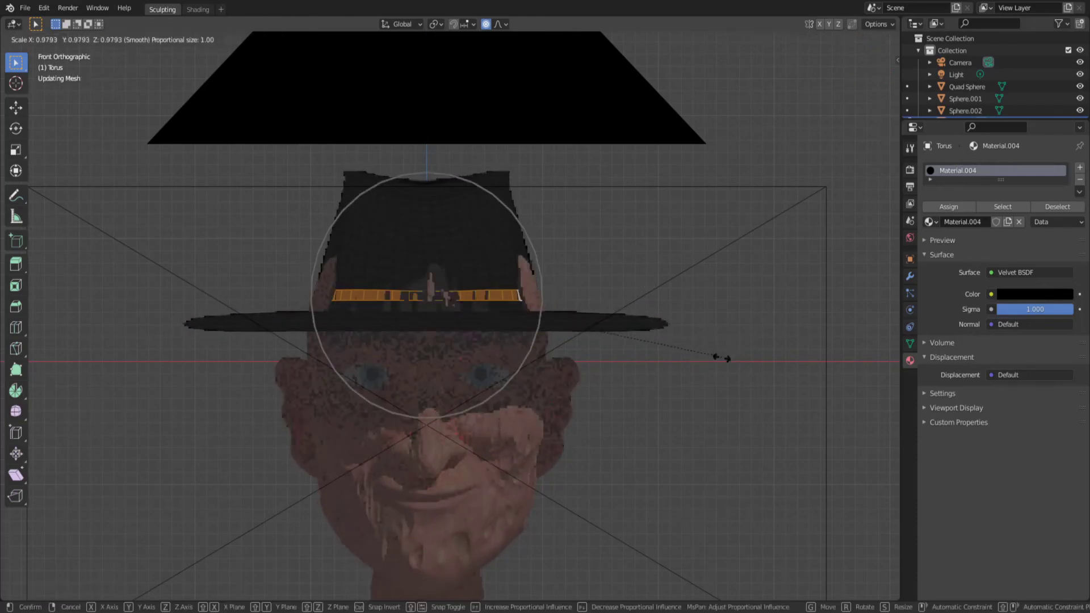
left_click(722, 357)
Circle-select a crown band, widen it, and lower the crown top slightly.
key("c")
key("Escape")
scroll(734, 453, "up", 1)
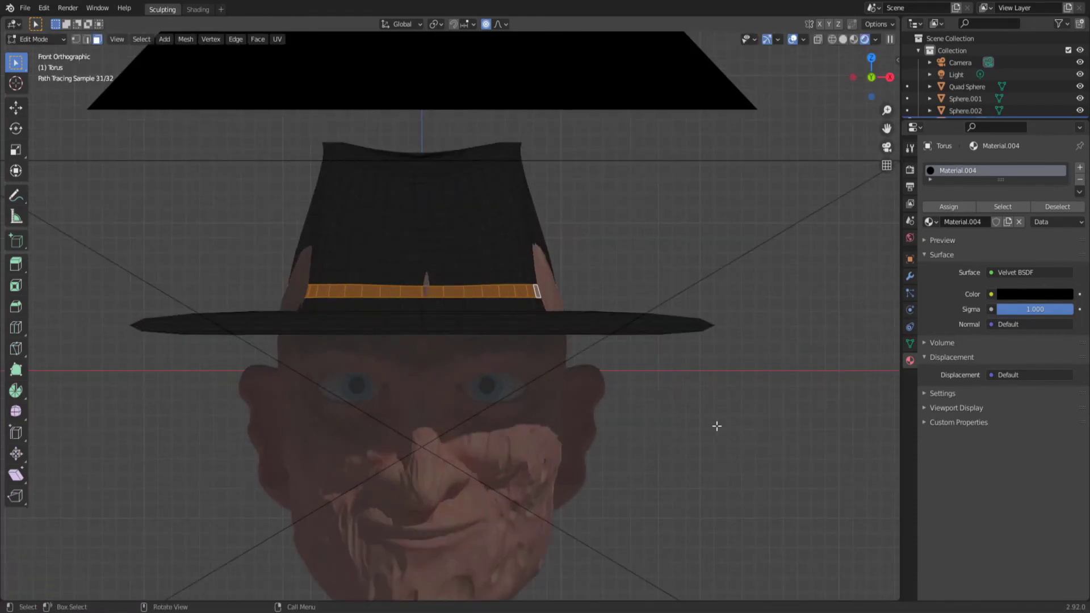
key("s")
left_click(562, 251)
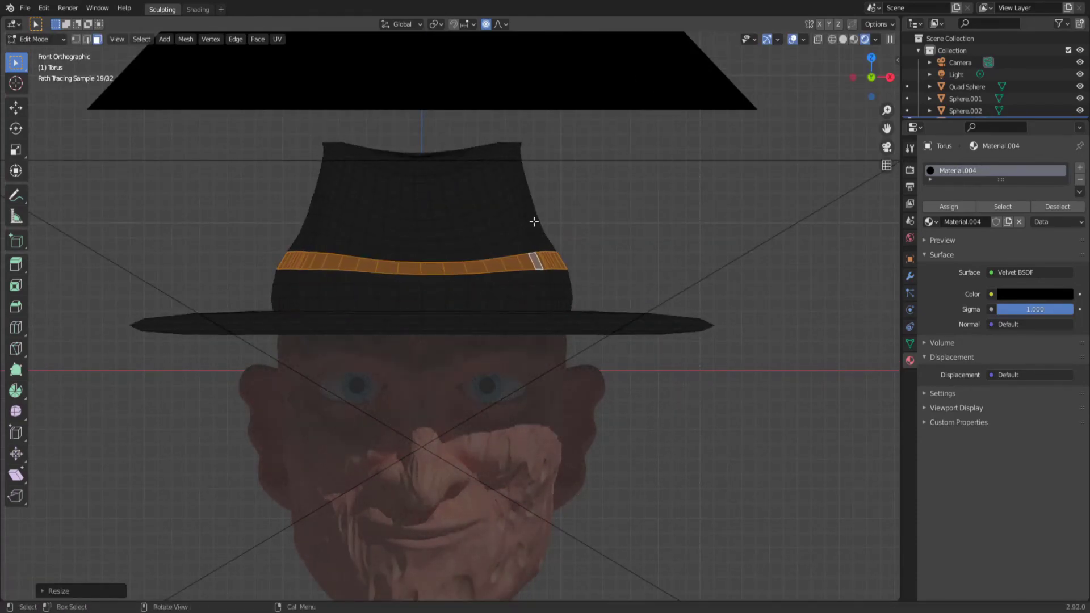
key("g")
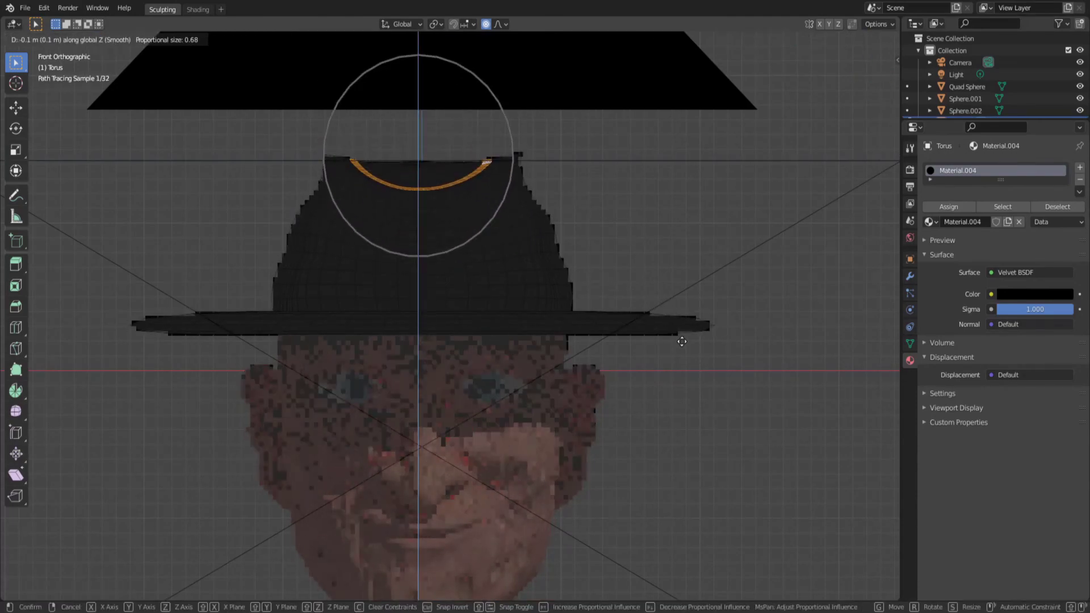
key("Escape")
middle_click_drag(667, 315, 659, 323)
Scale the crown further and bend part of the brim downward.
scroll(659, 323, "up", 3)
key("s")
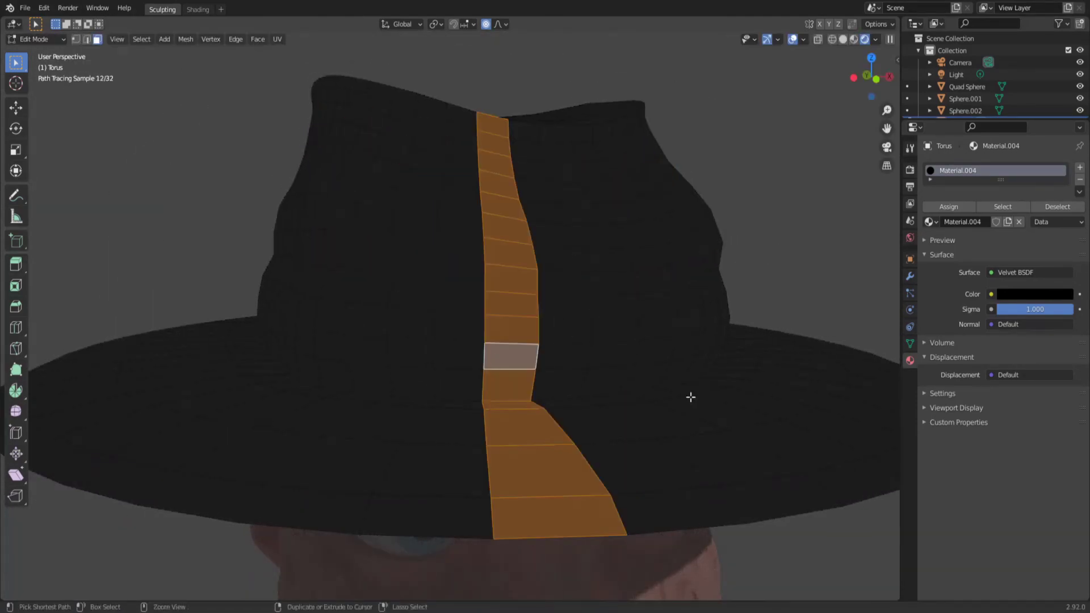
key("KP_1")
middle_click_drag(211, 343, 450, 389)
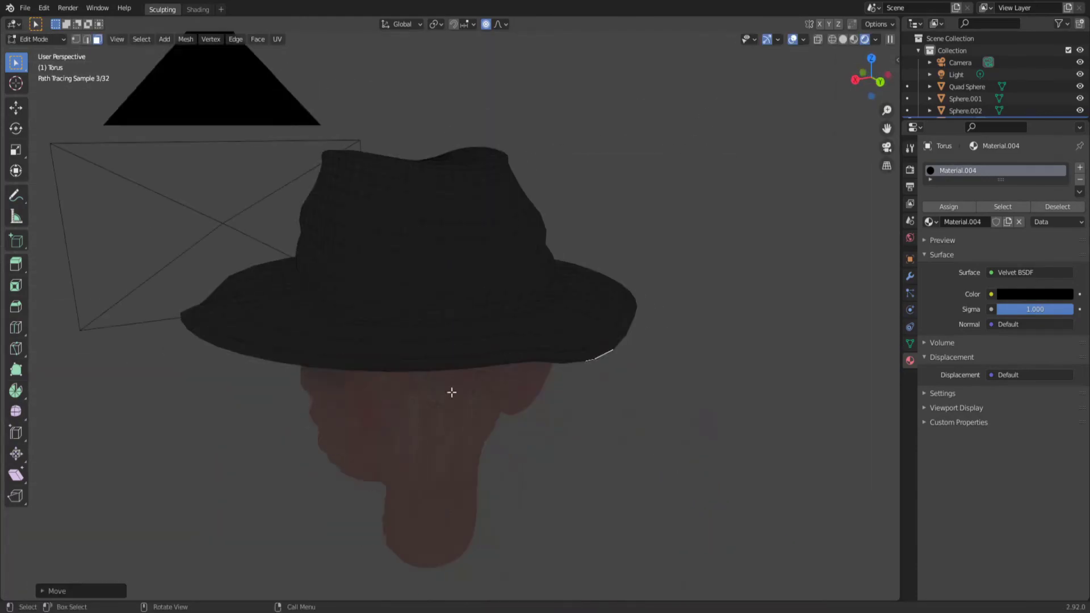
key("KP_1")
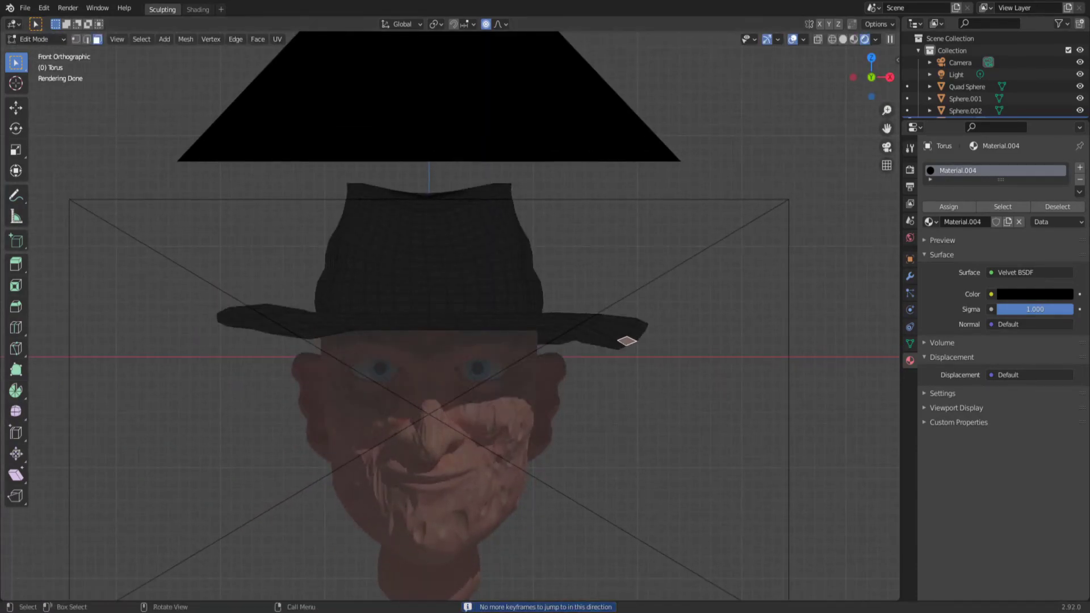
middle_click_drag(607, 505, 590, 392)
Move the light to a new position along its axis and view the hatted head through the camera.
scroll(590, 392, "down", 3)
left_click(34, 39)
left_click(61, 109)
key("g")
key("z")
key("1")
key("y")
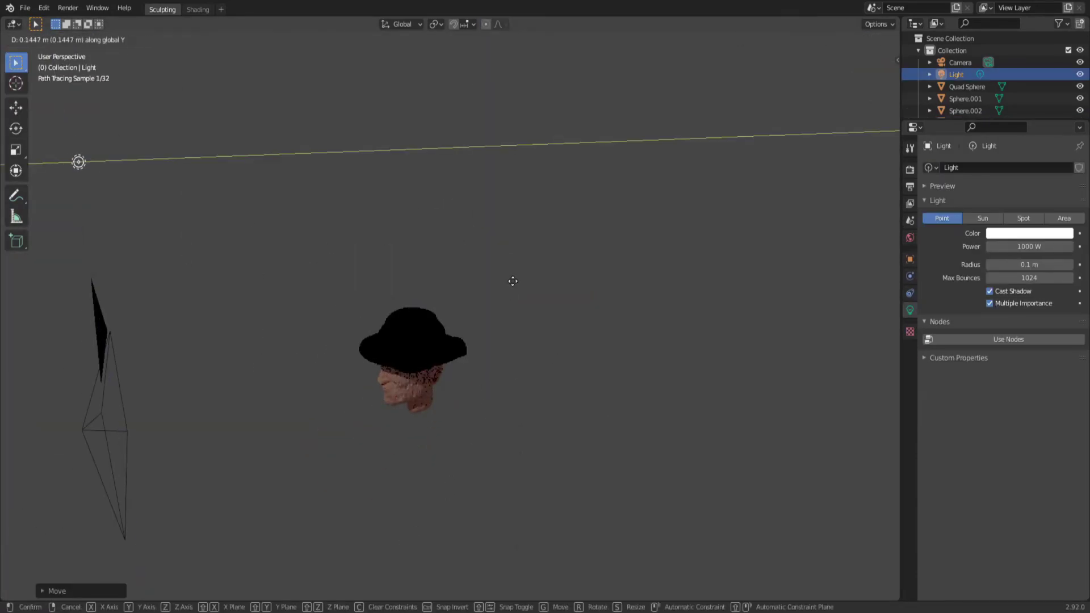
left_click(558, 299)
key("KP_0")
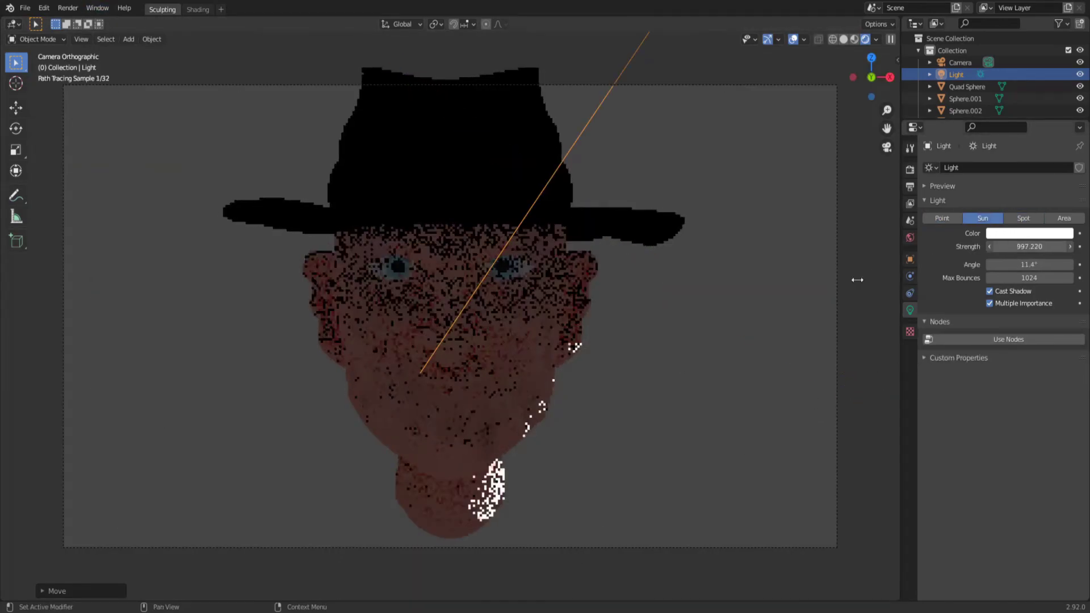